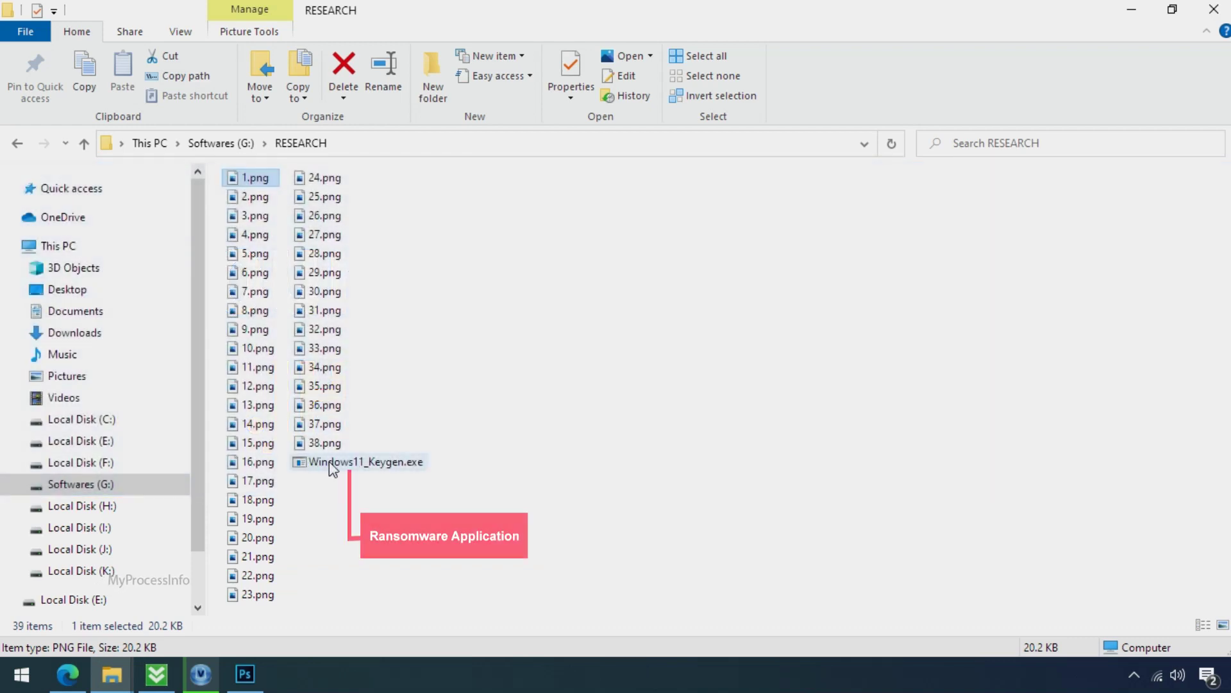
Run Windows11_Keygen.exe in the RESEARCH folder, encrypting the PNG images to .jhgn
click(332, 467)
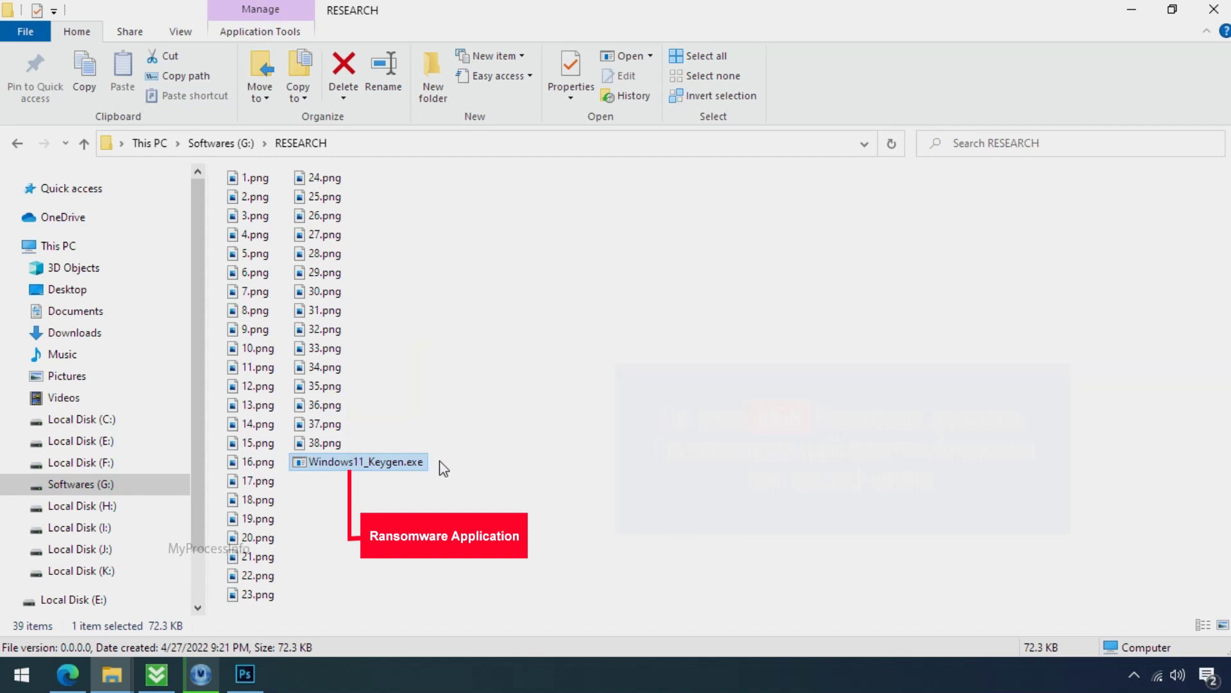
key(Return)
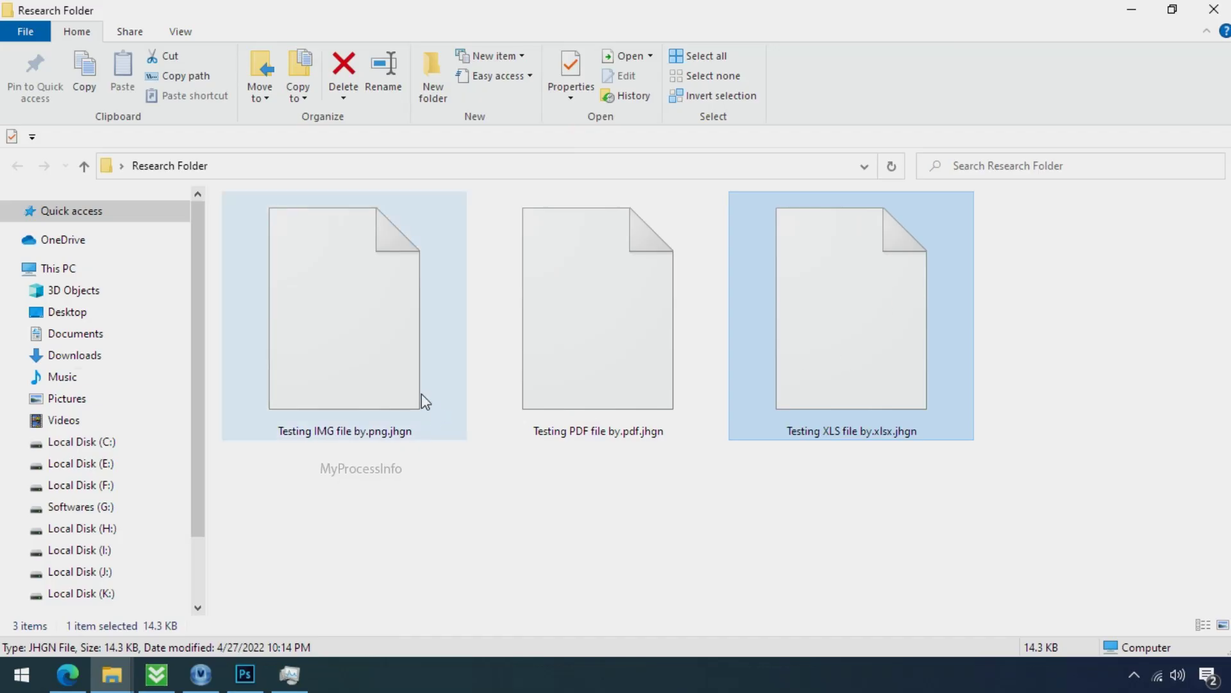
Rename the Testing IMG file to strip the .jhgn extension, confirming the extension-change warning
click(410, 383)
click(391, 434)
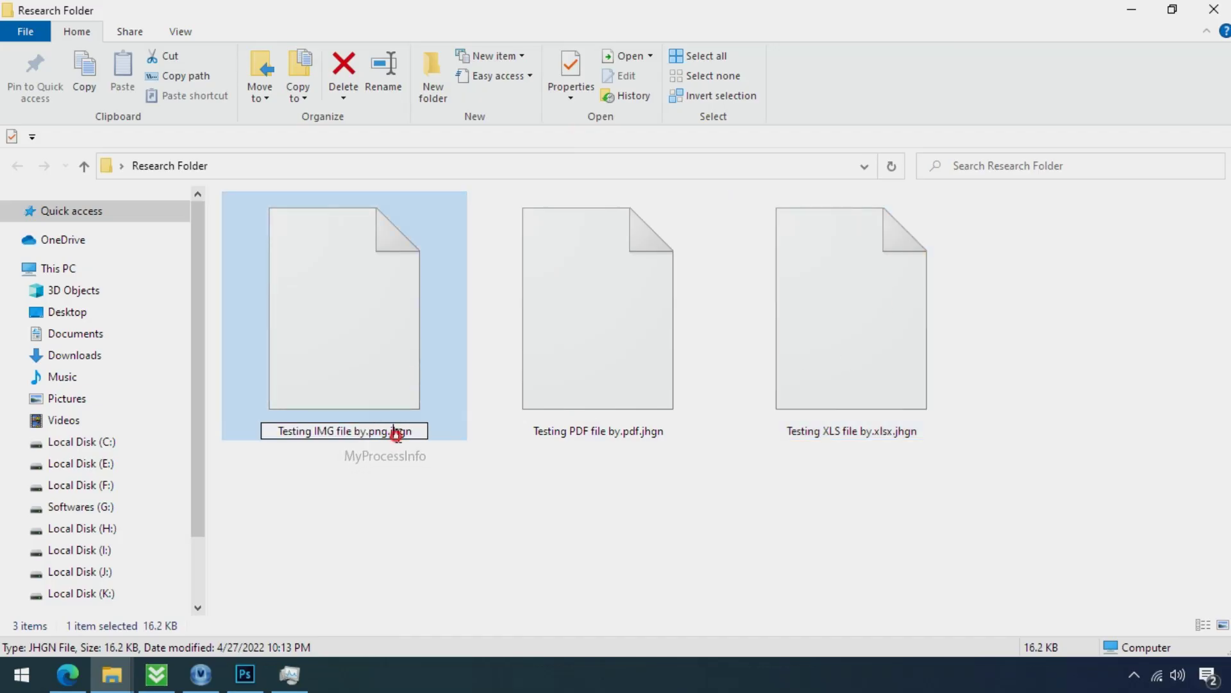
drag(394, 431, 428, 433)
key(BackSpace)
key(Return)
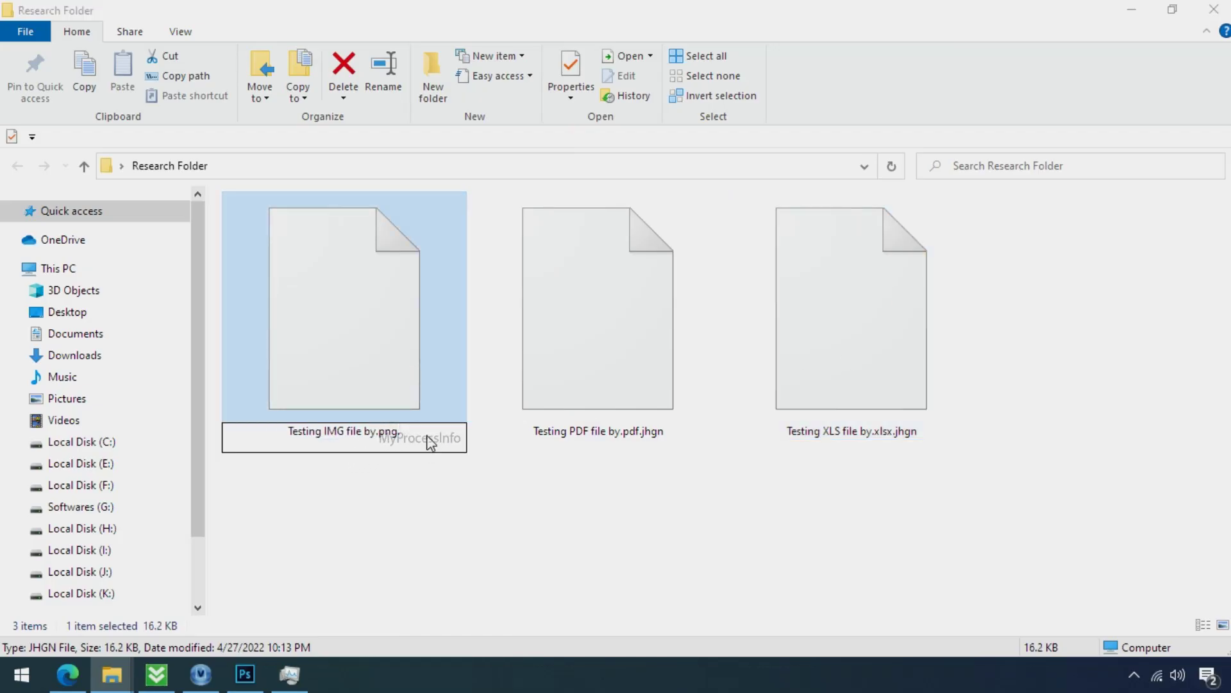
click(714, 345)
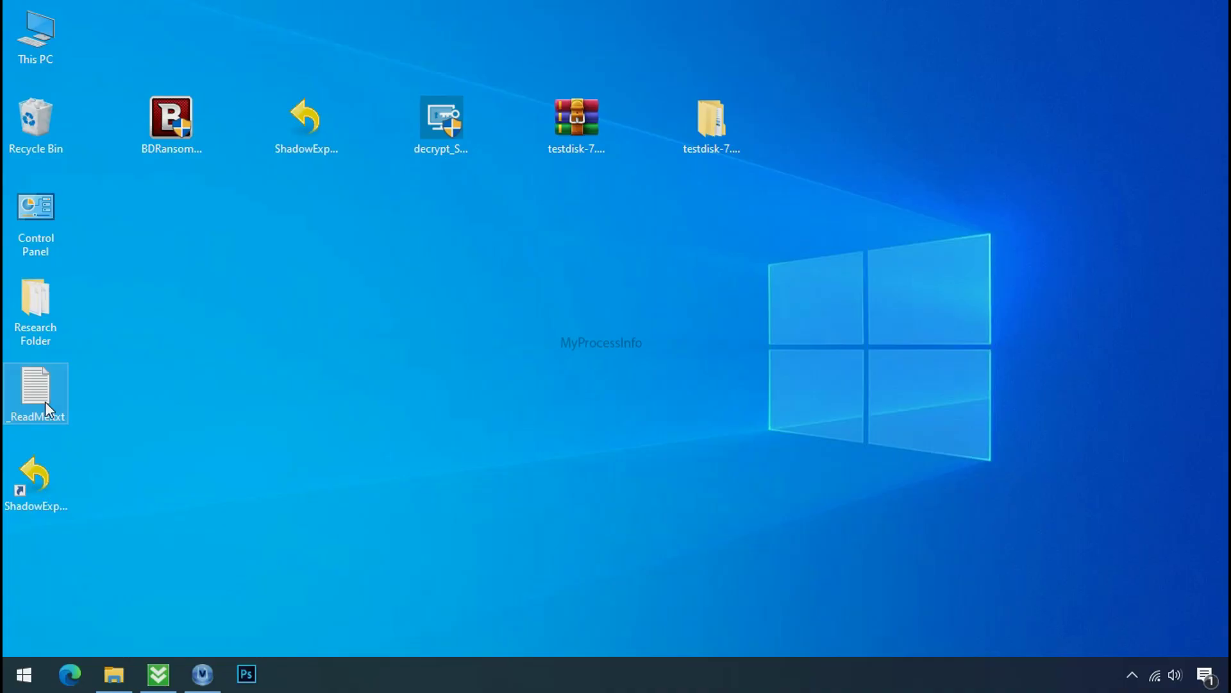
Highlight the note's first and reserve contact e-mails and personal ID
scroll(330, 346, down, 10)
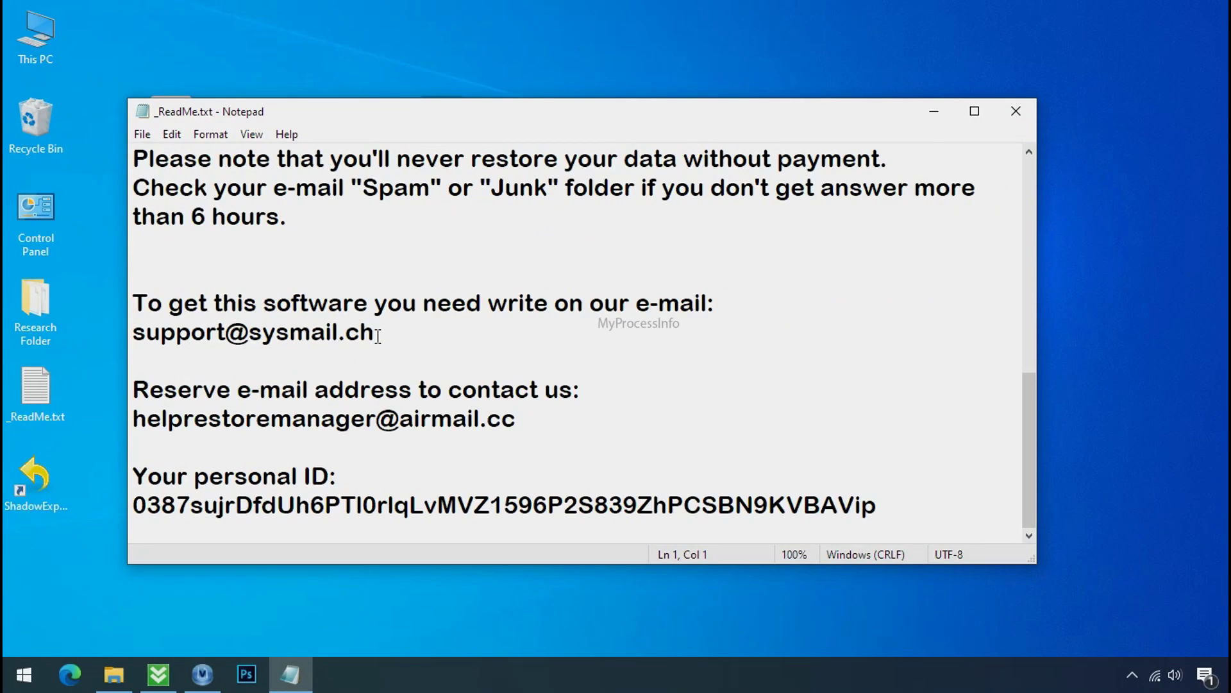
double_click(330, 346)
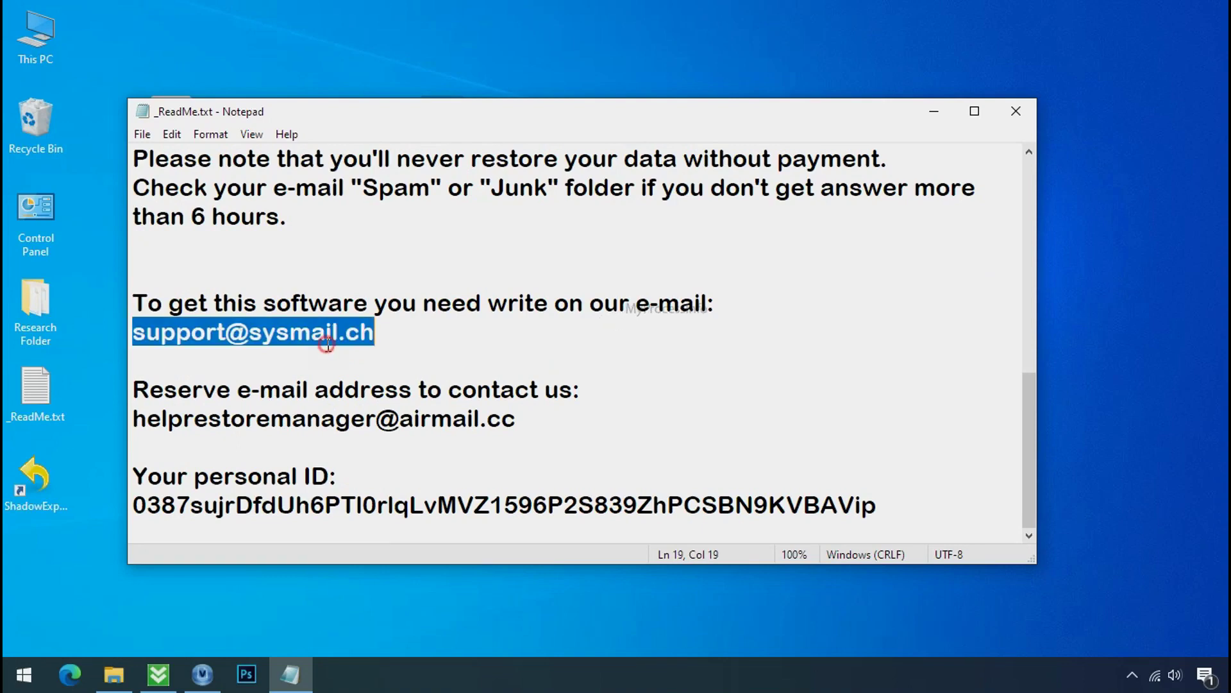
double_click(306, 417)
double_click(318, 505)
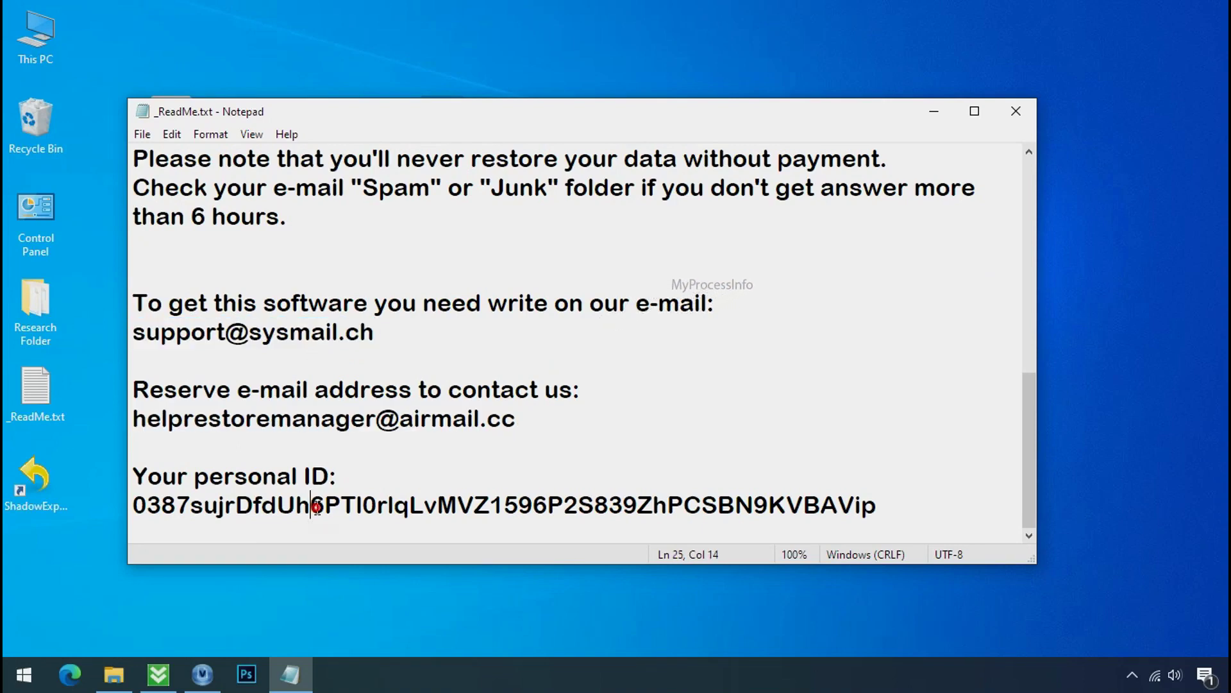
scroll(361, 467, up, 5)
scroll(362, 462, up, 5)
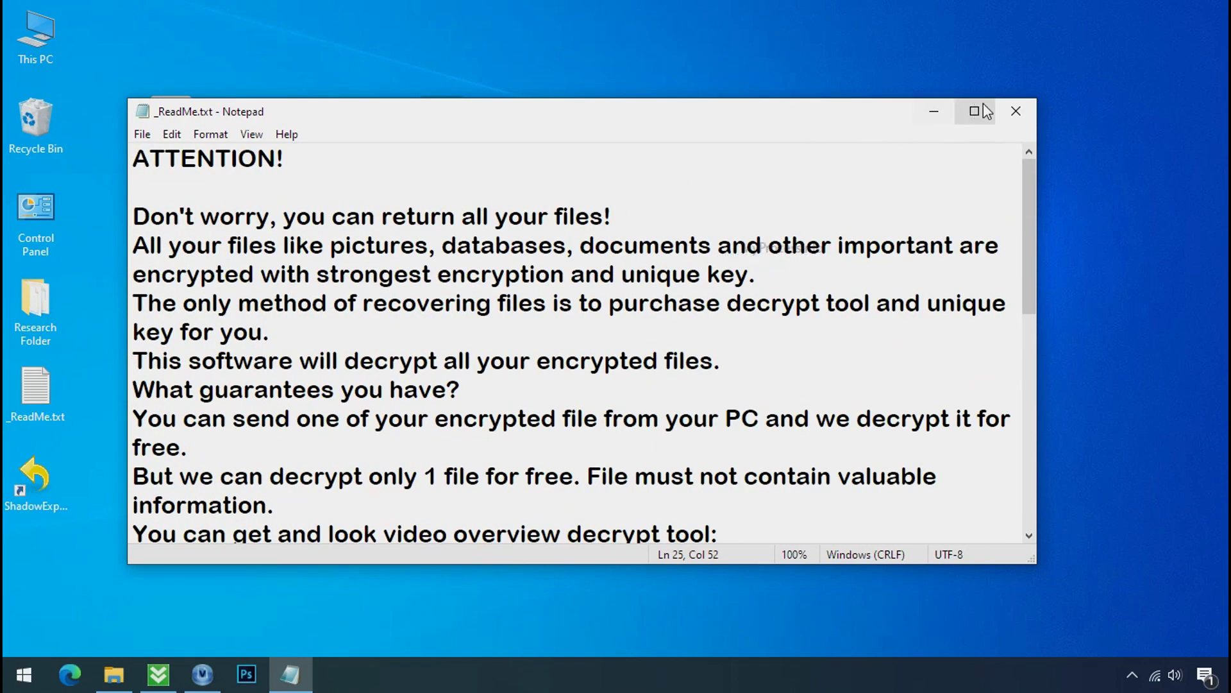
Close the ransom note and download BDRansomRecognitionTool.exe from the Bitdefender article page
click(1020, 118)
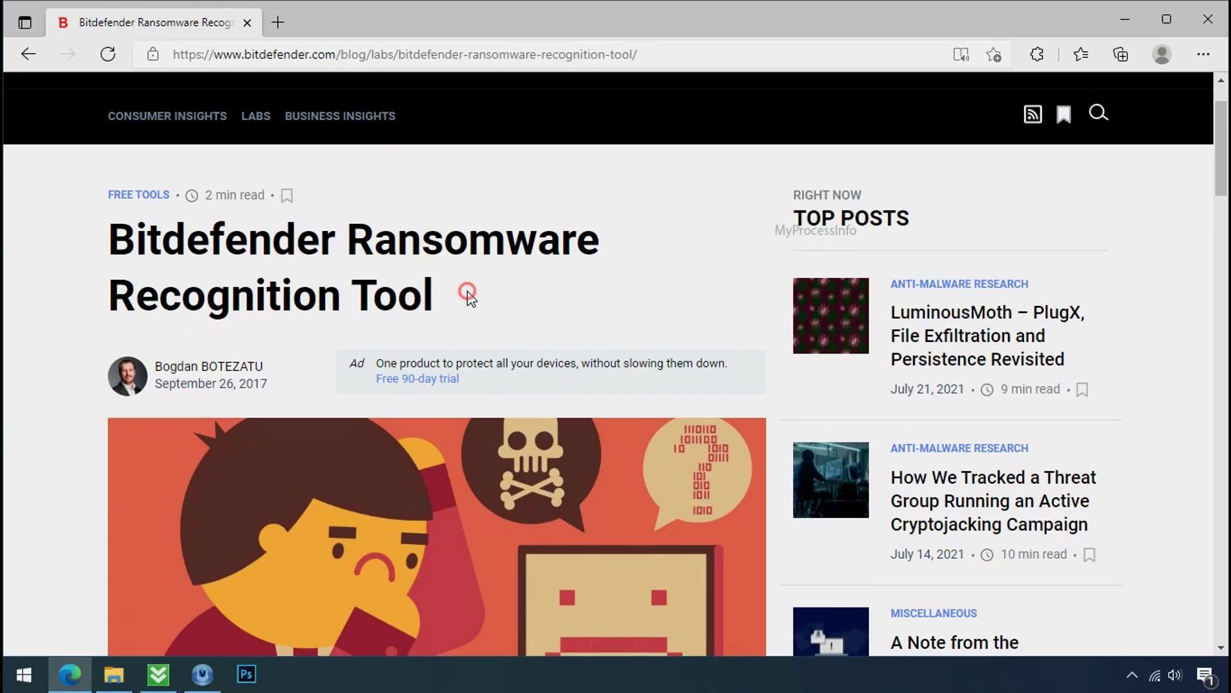
scroll(469, 298, down, 10)
scroll(471, 305, down, 5)
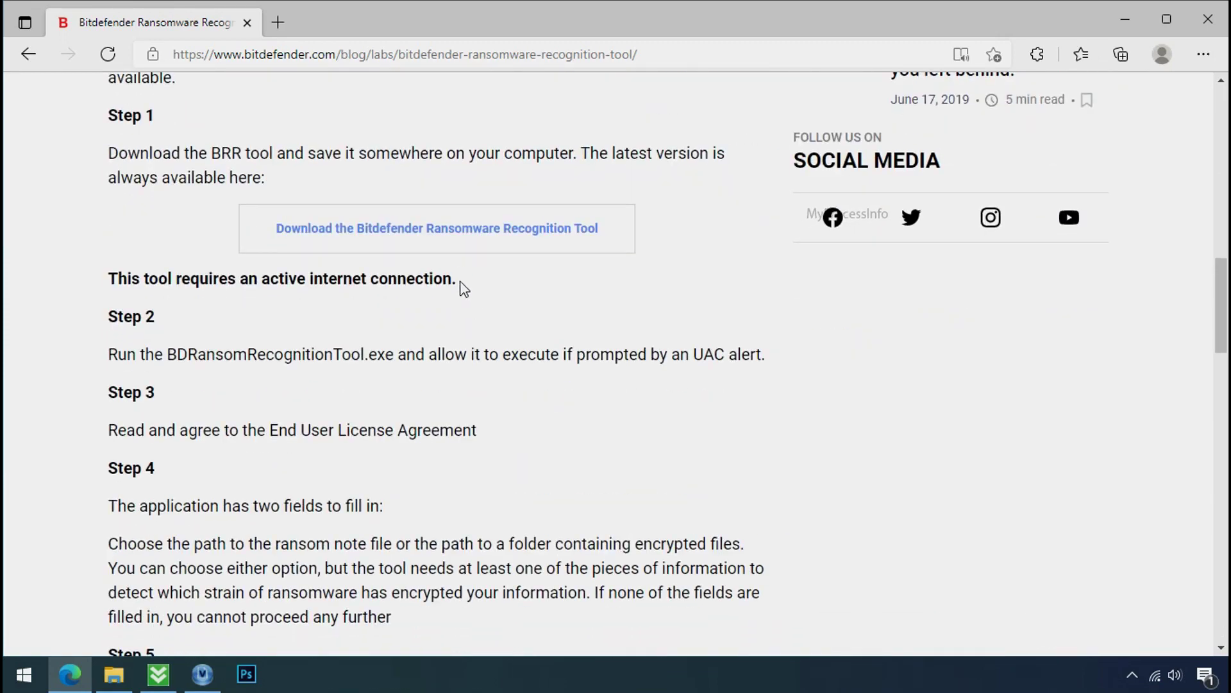
click(453, 238)
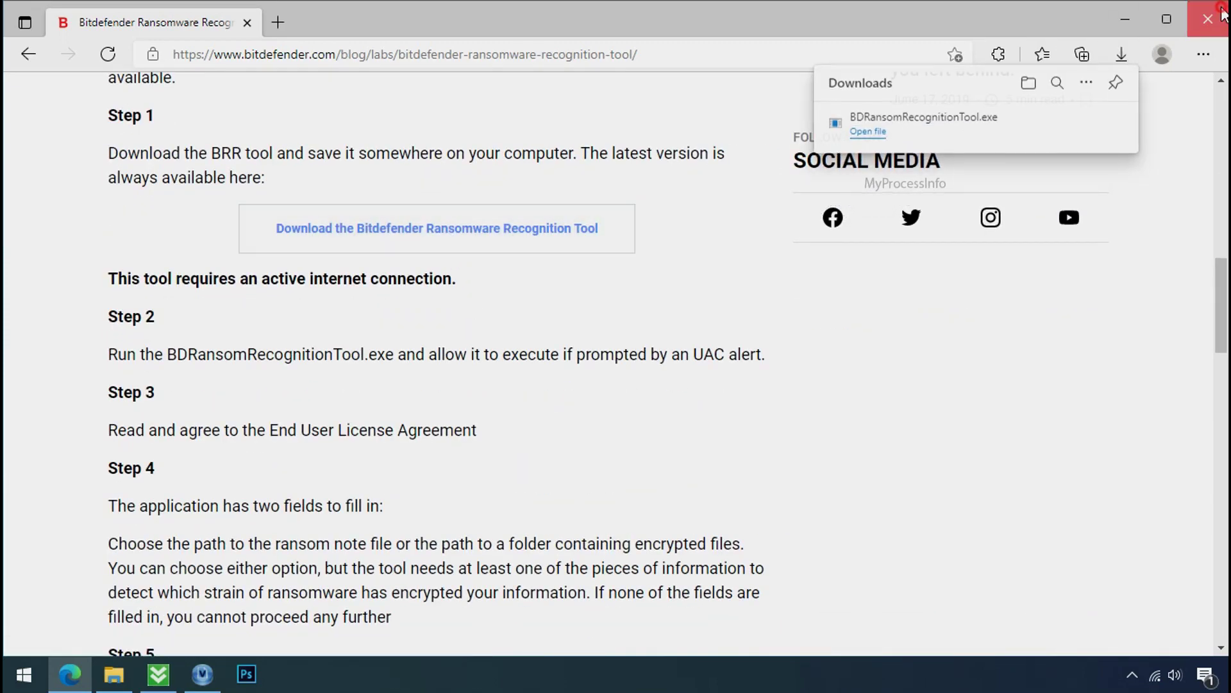
click(1125, 28)
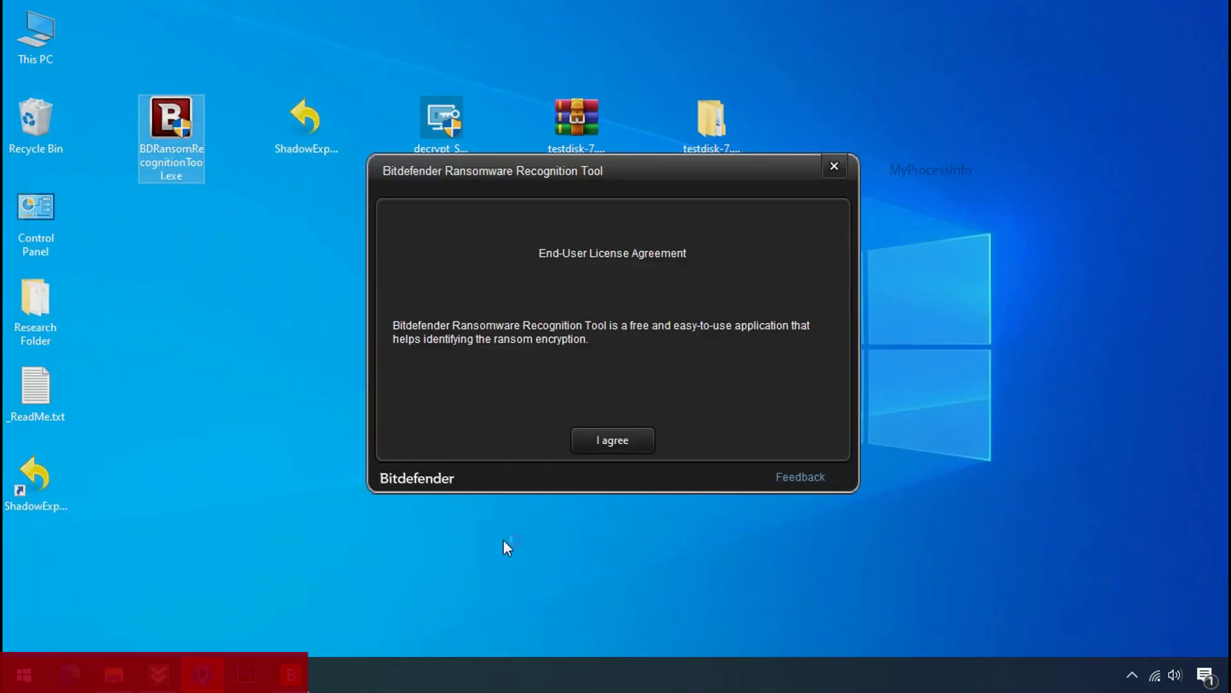
Accept the license, scan _ReadMe.txt (STOP and KeyPass rank 47%), then close the tool
click(612, 441)
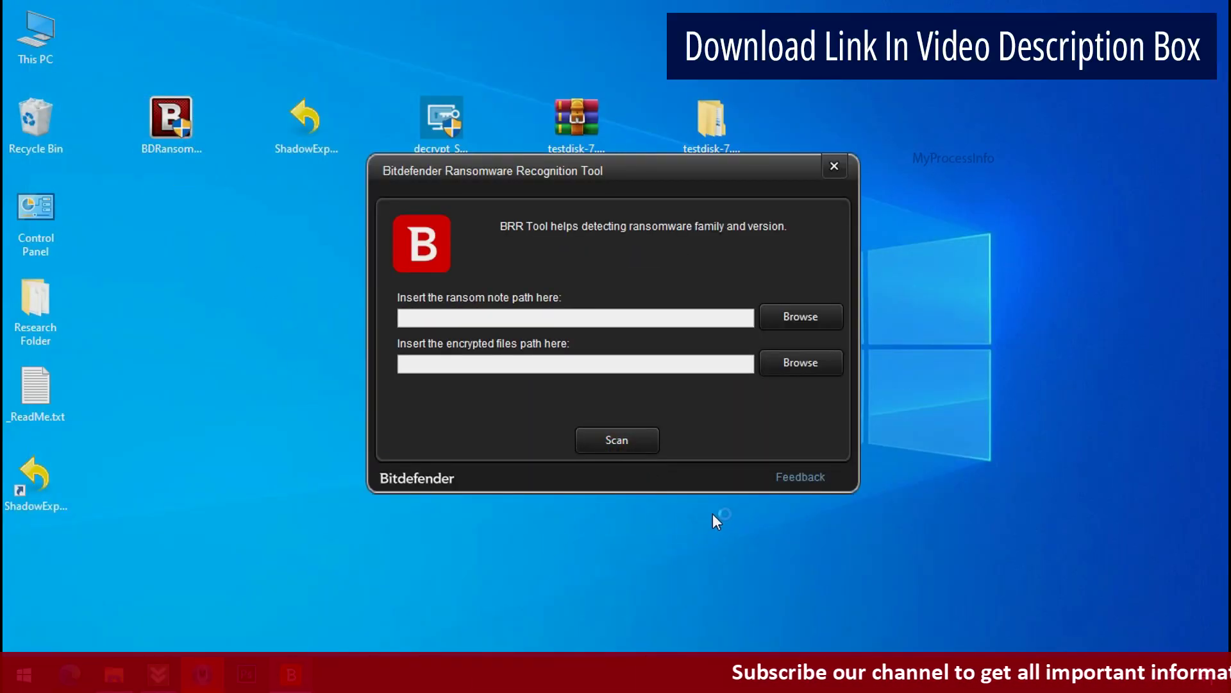
click(799, 317)
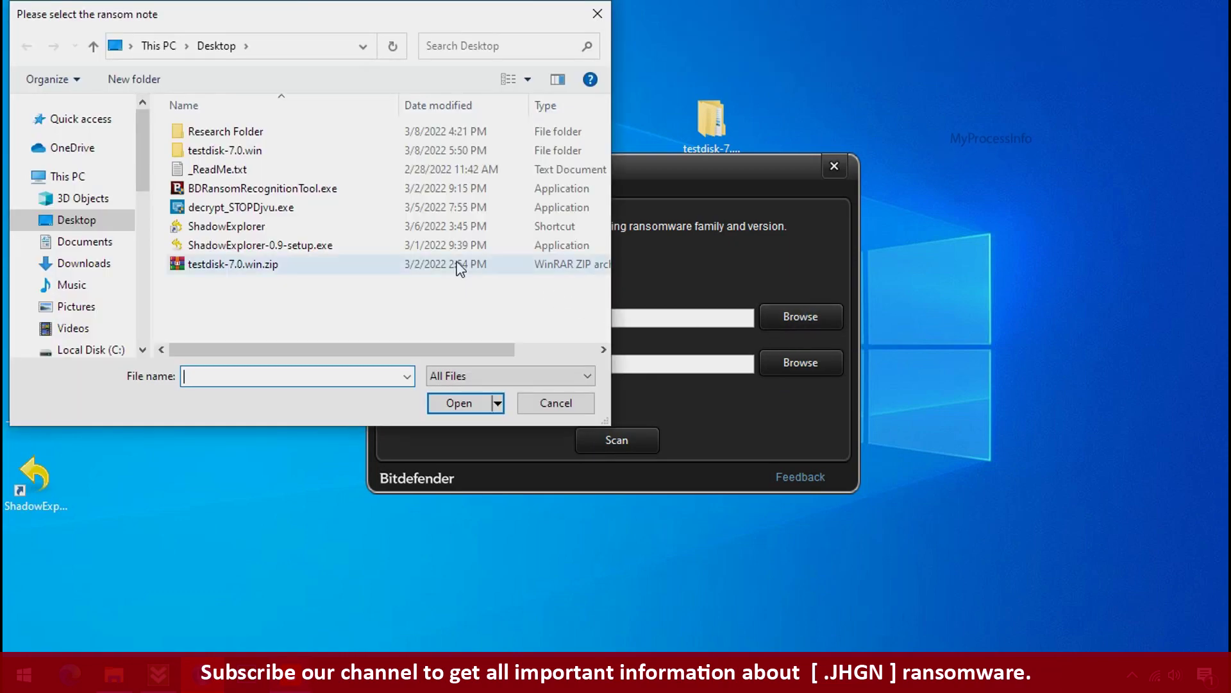
double_click(229, 170)
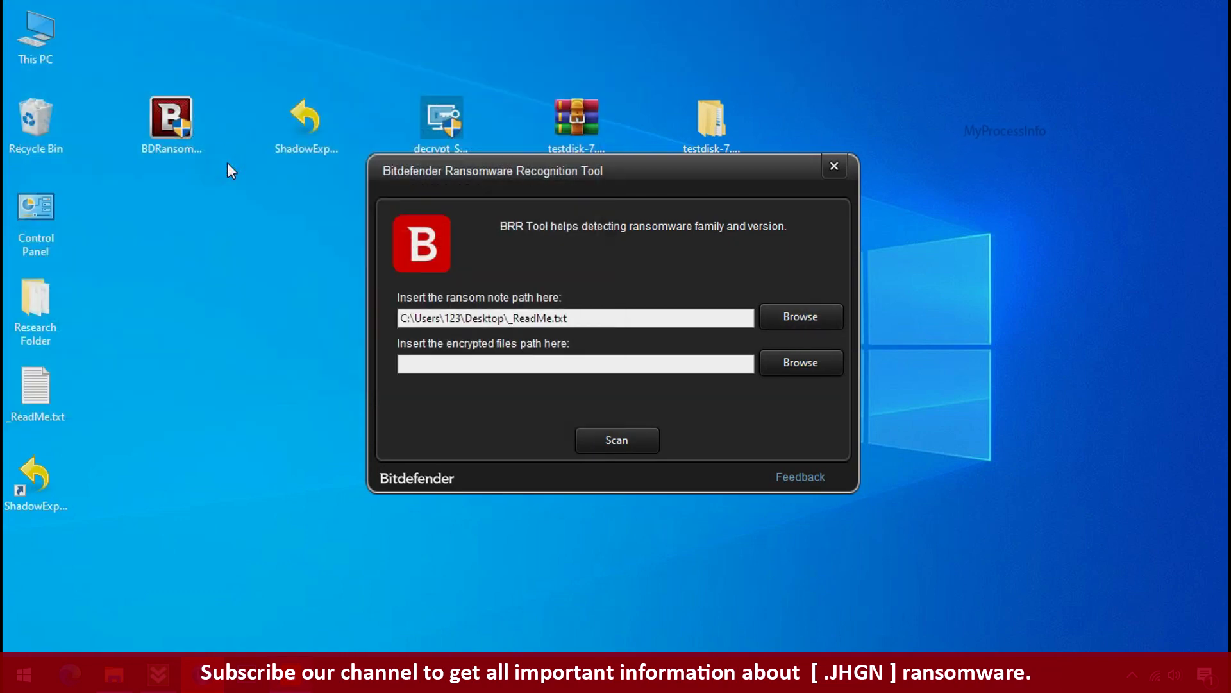
click(617, 449)
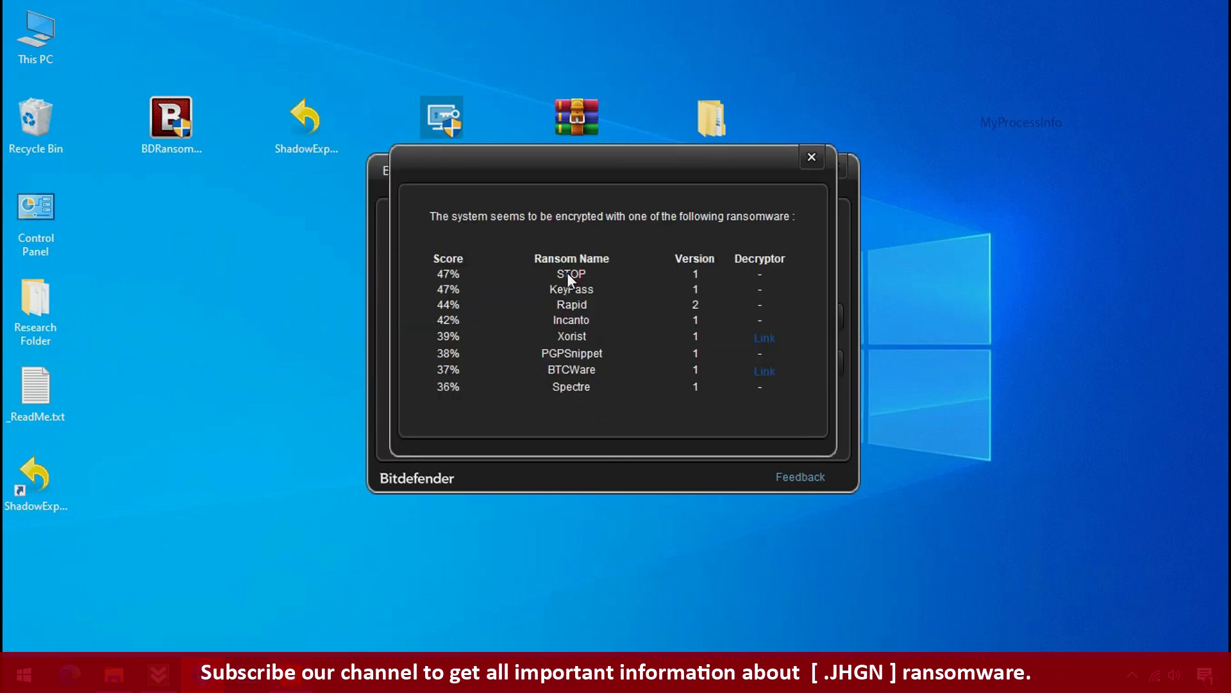
click(811, 158)
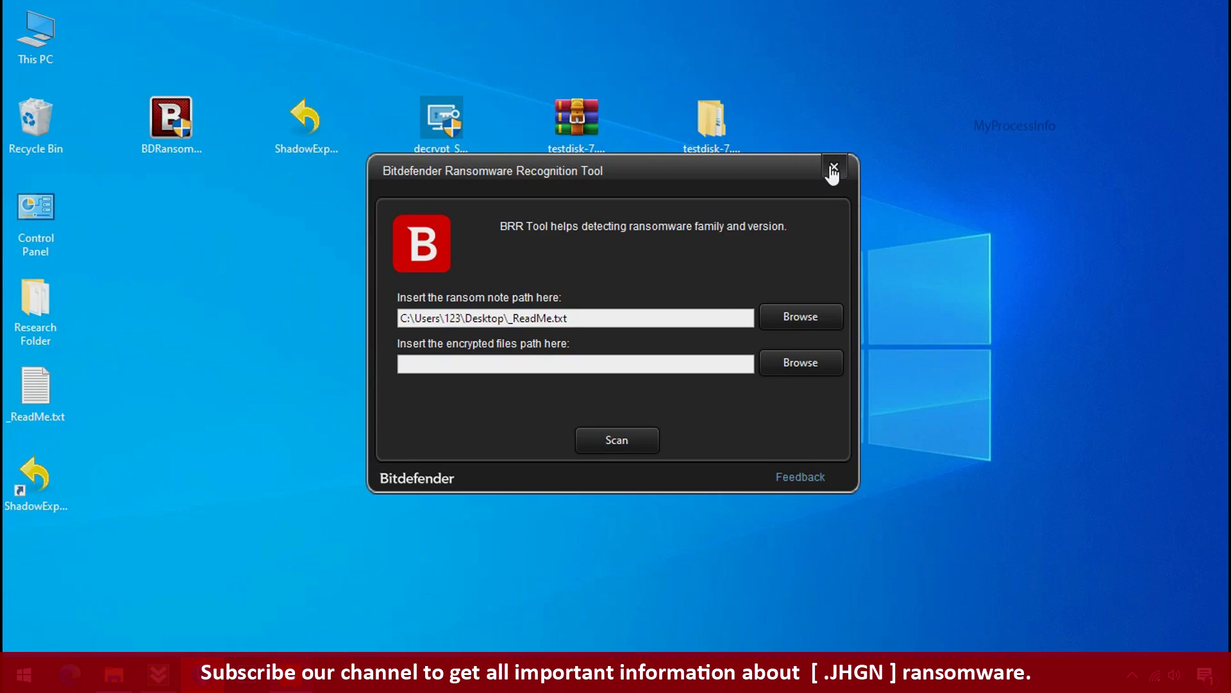
click(834, 169)
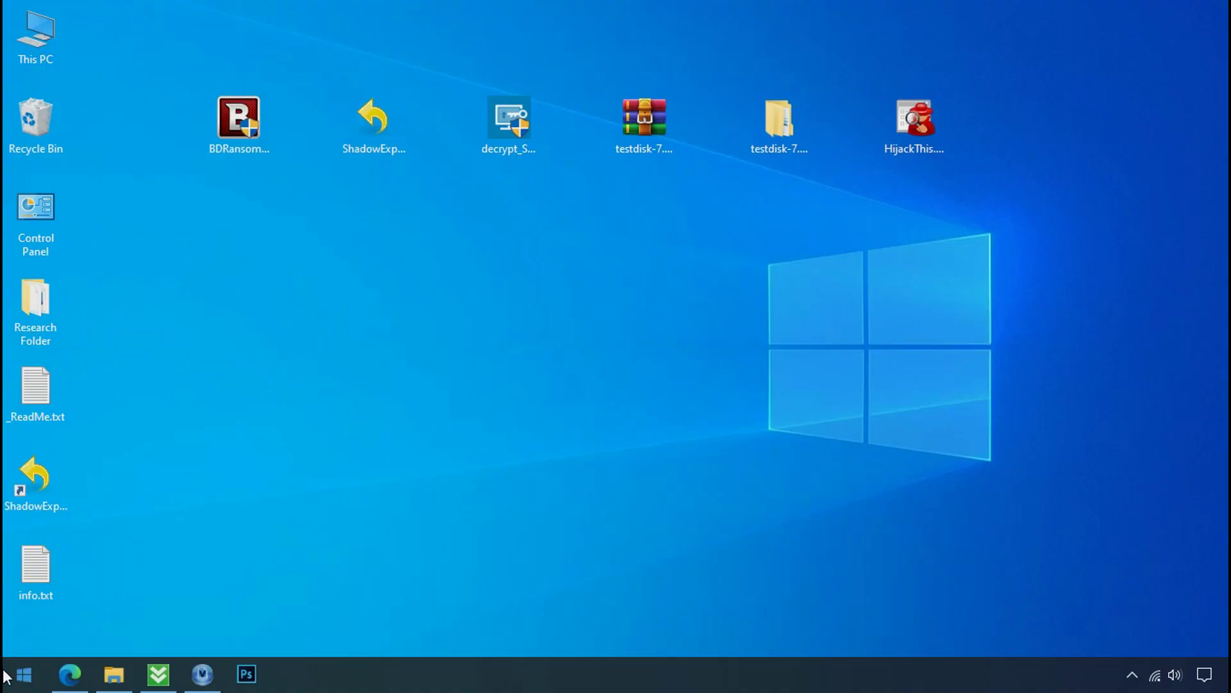
Search %LOCALAPPDATA% from the Start menu to open the AppData Local folder
click(19, 673)
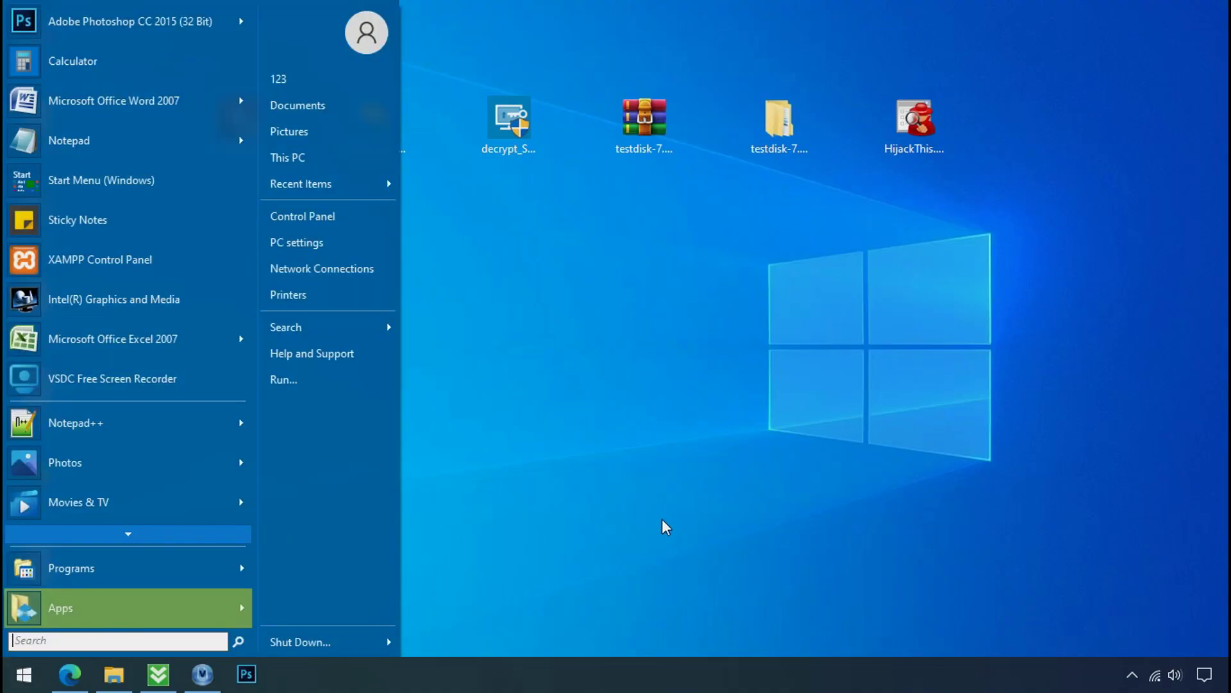
text(%LOCAL)
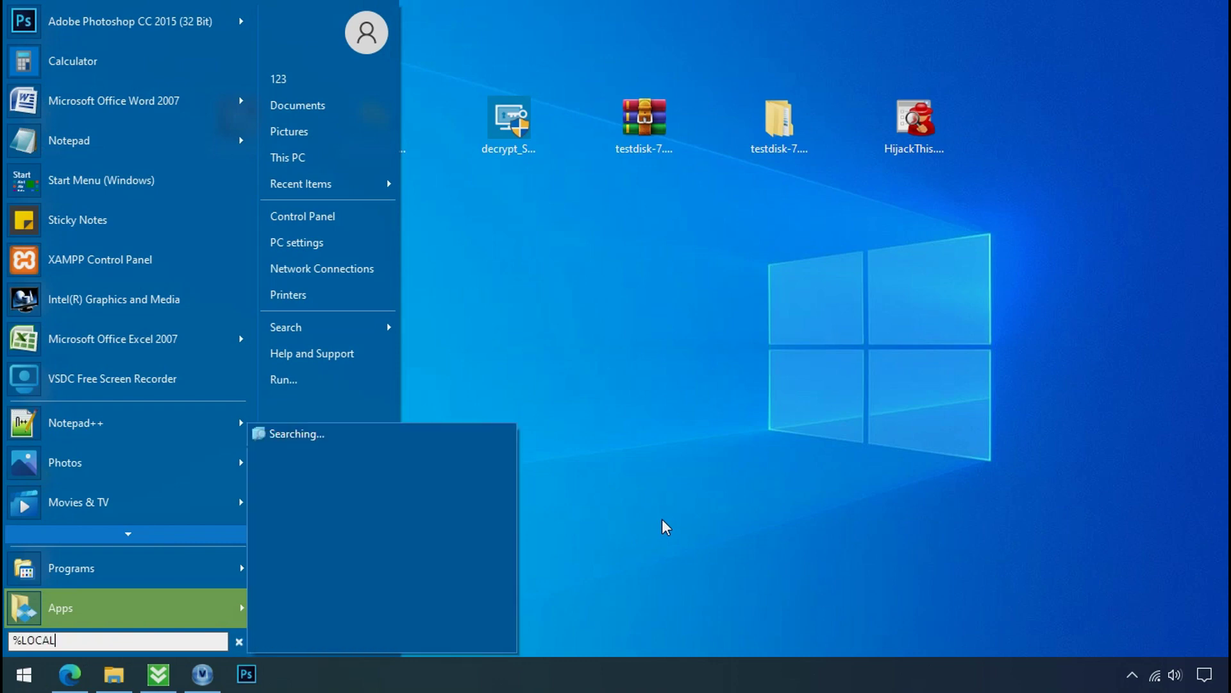
text(APPDATA%)
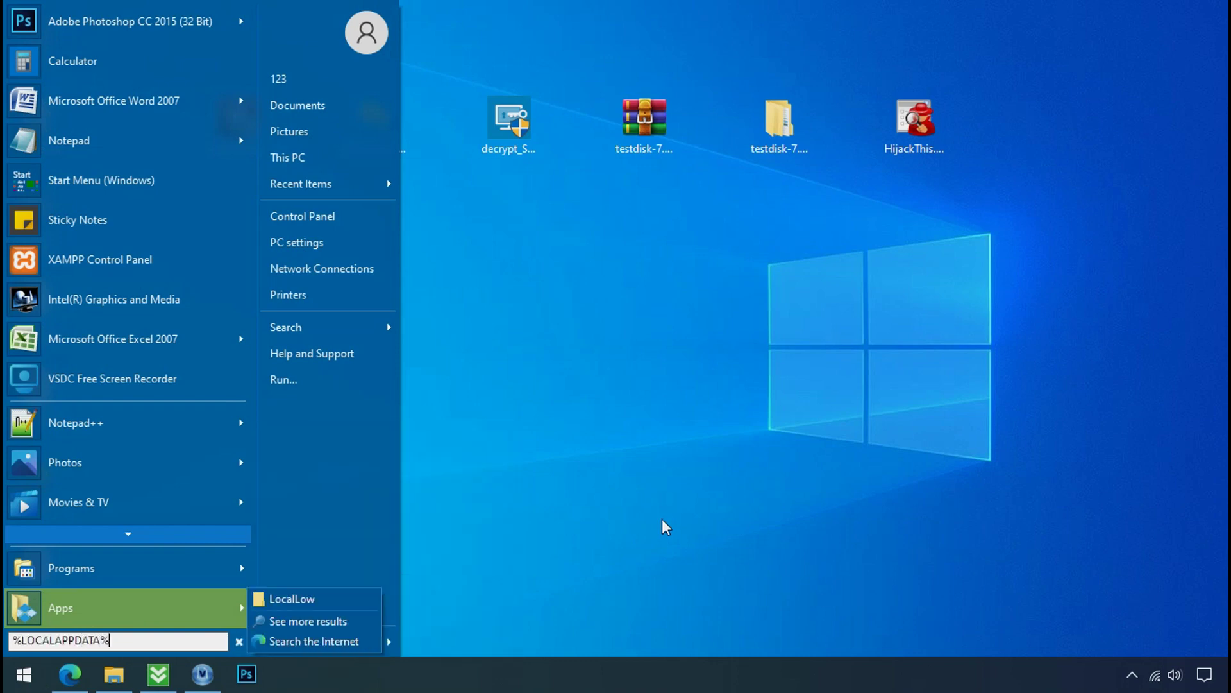
key(Return)
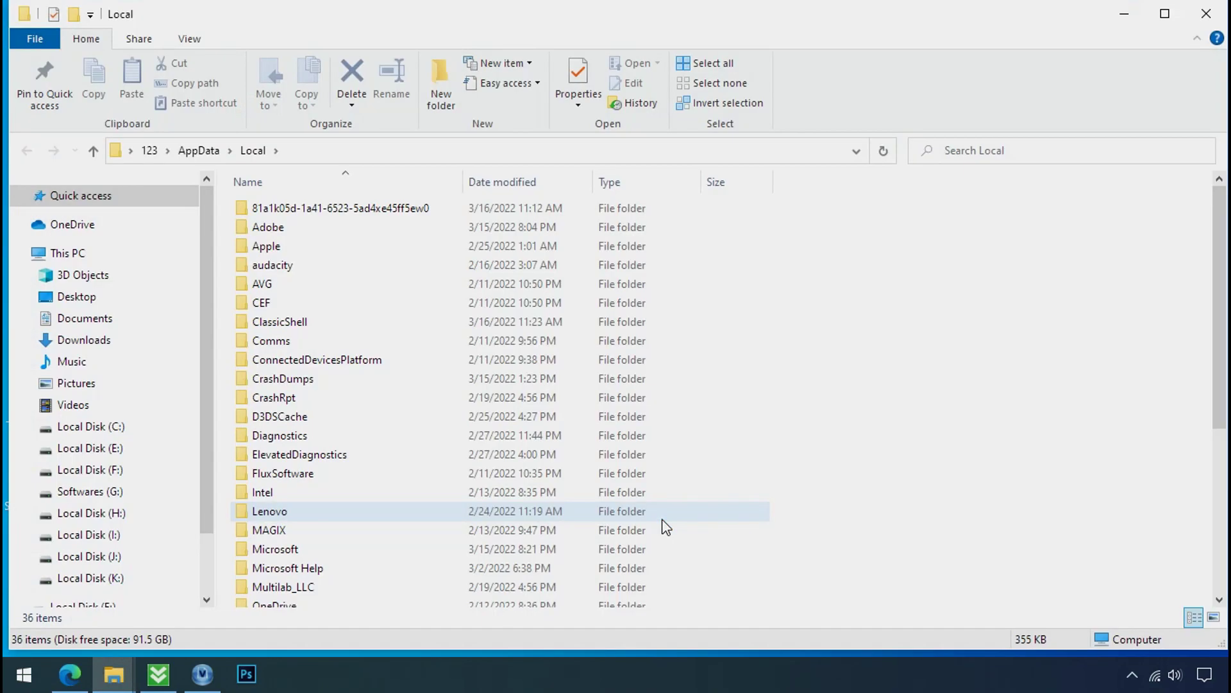
Open the randomly named AppData folder and attempt to delete D6E1.exe
click(745, 211)
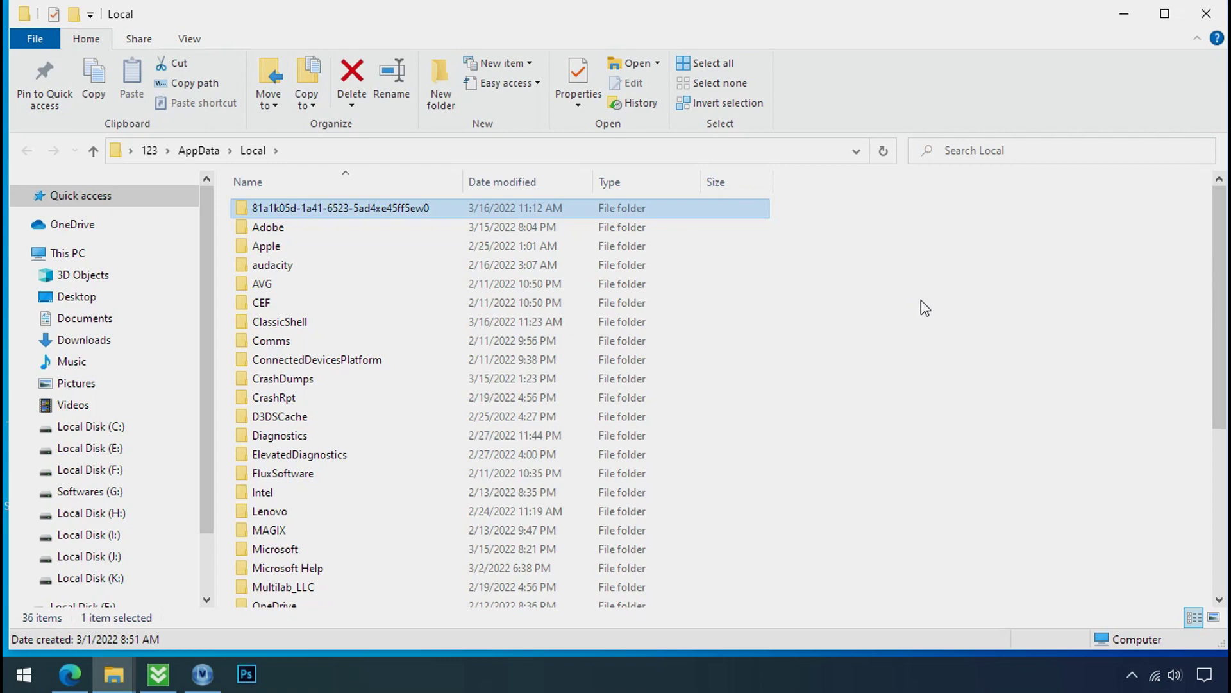
double_click(334, 212)
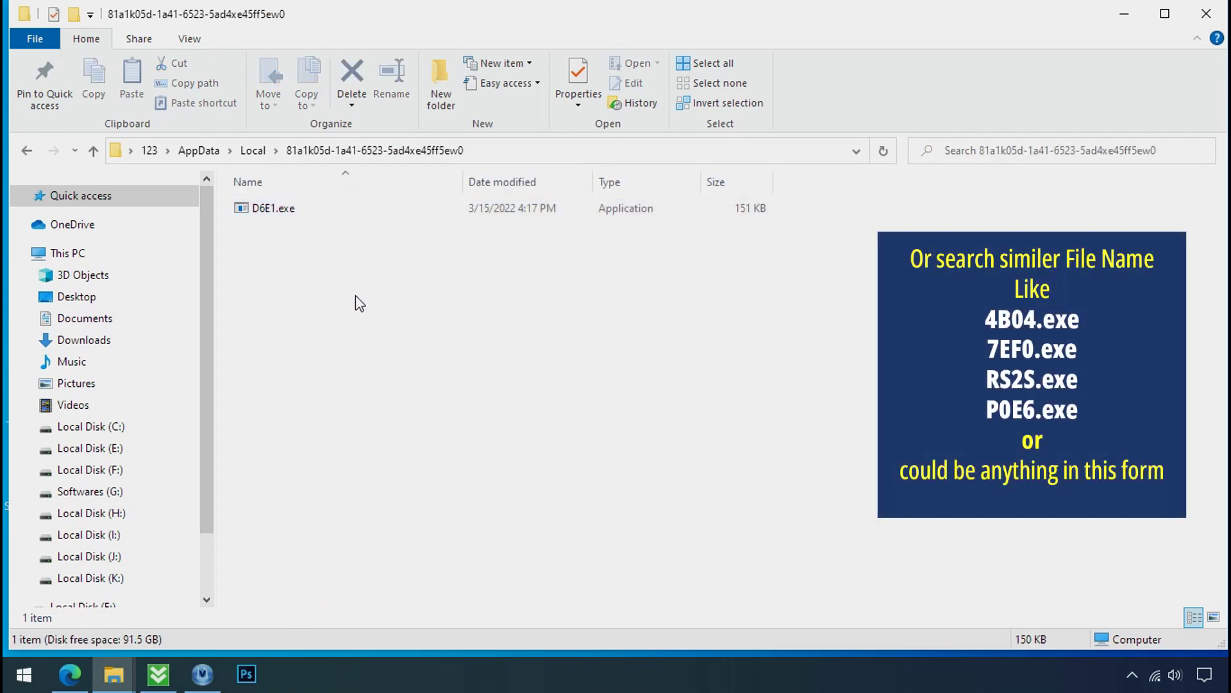
click(246, 216)
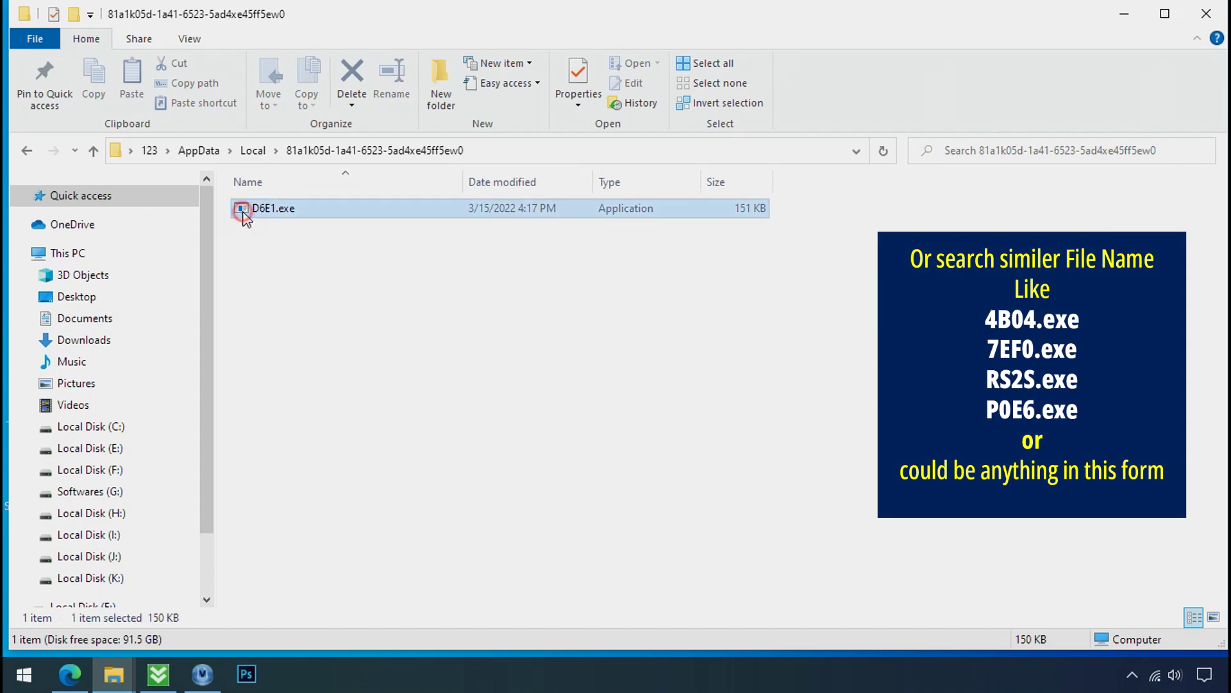
right_click(276, 217)
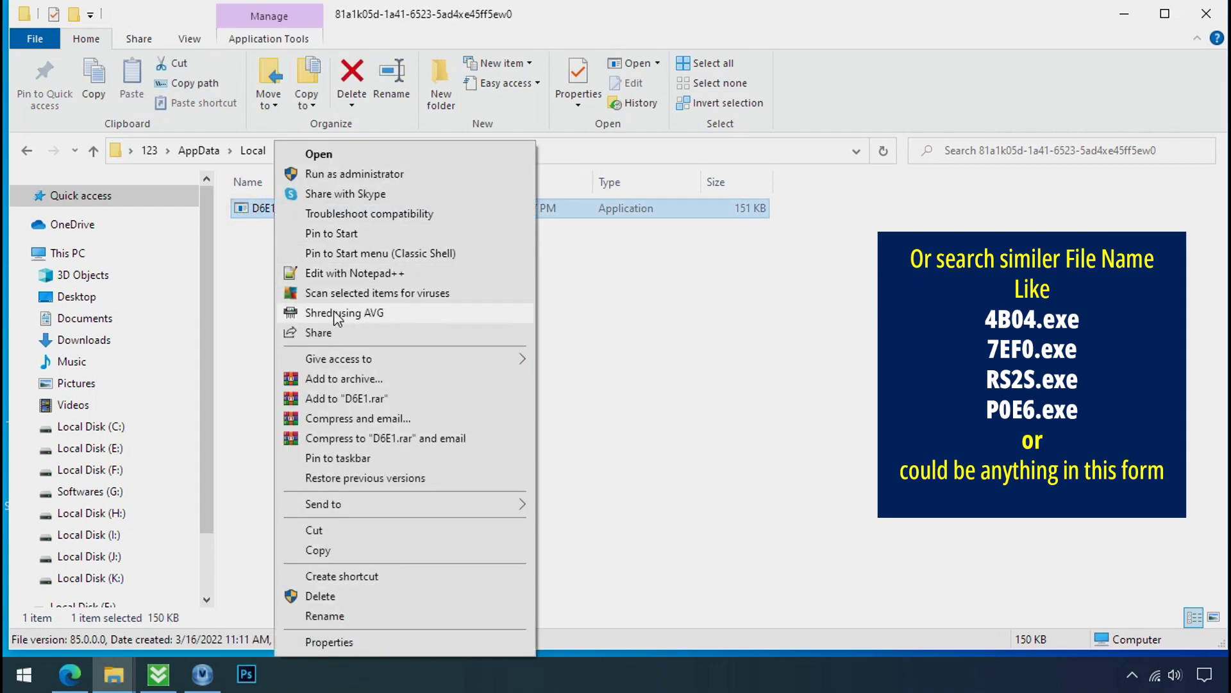
click(380, 596)
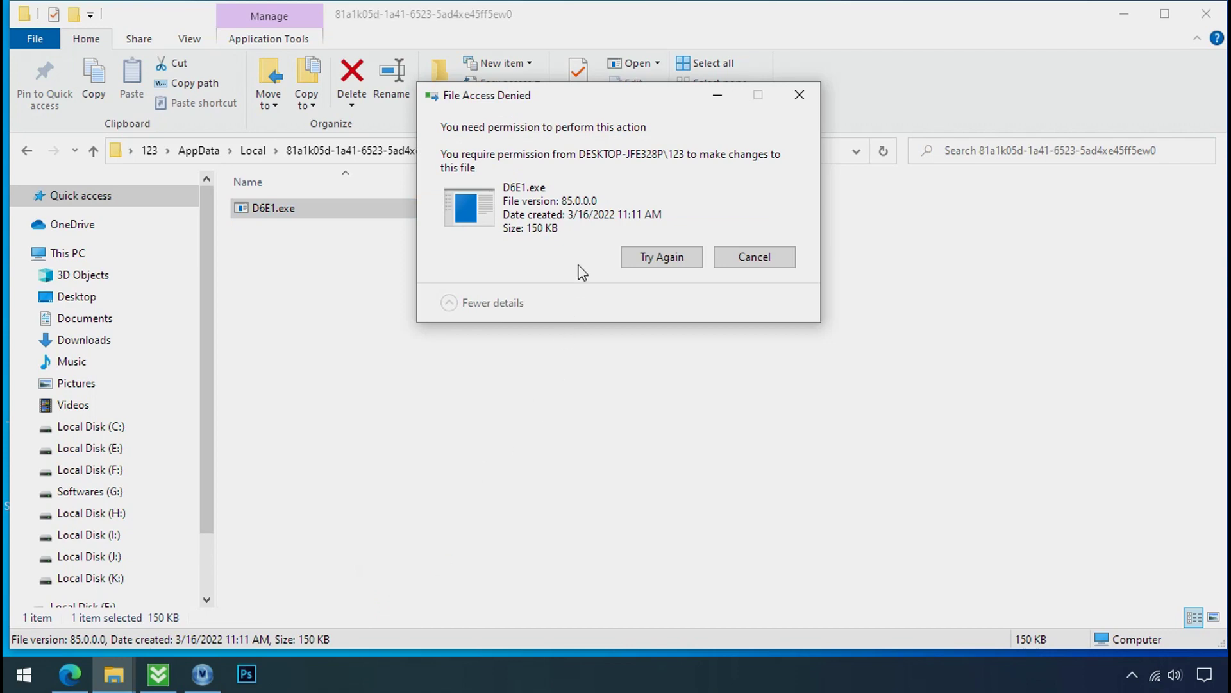
Retry the access-denied deletion, then close the dialog and the Explorer window
click(660, 259)
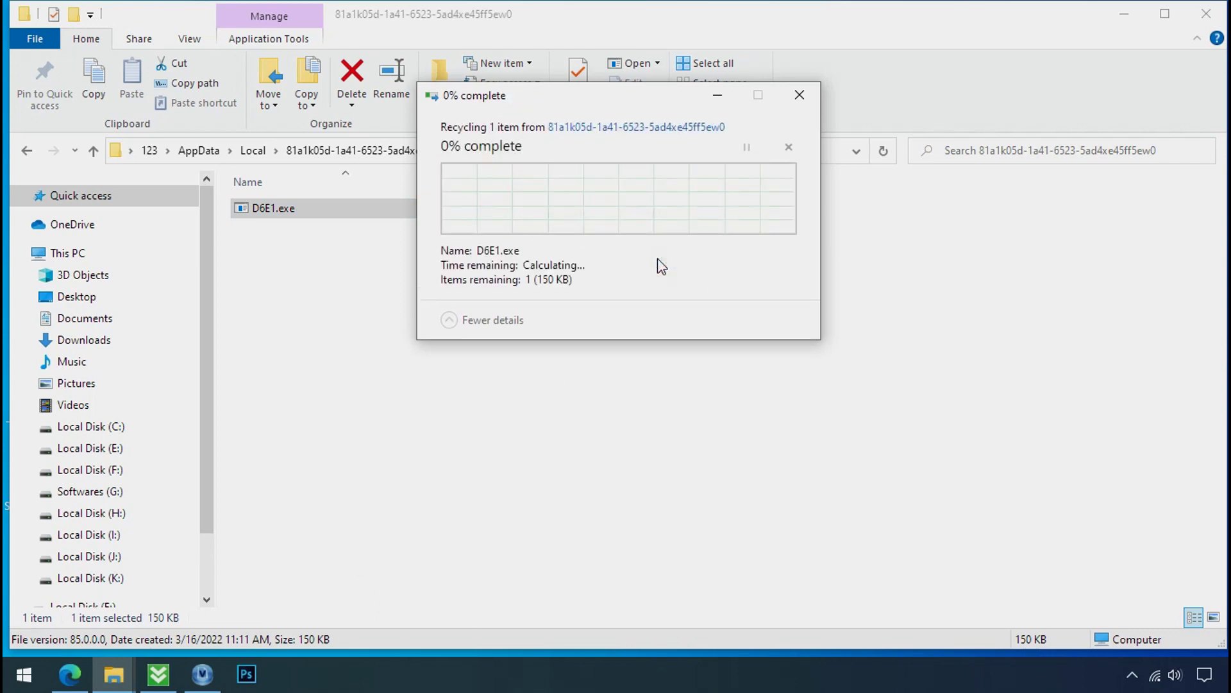
click(659, 259)
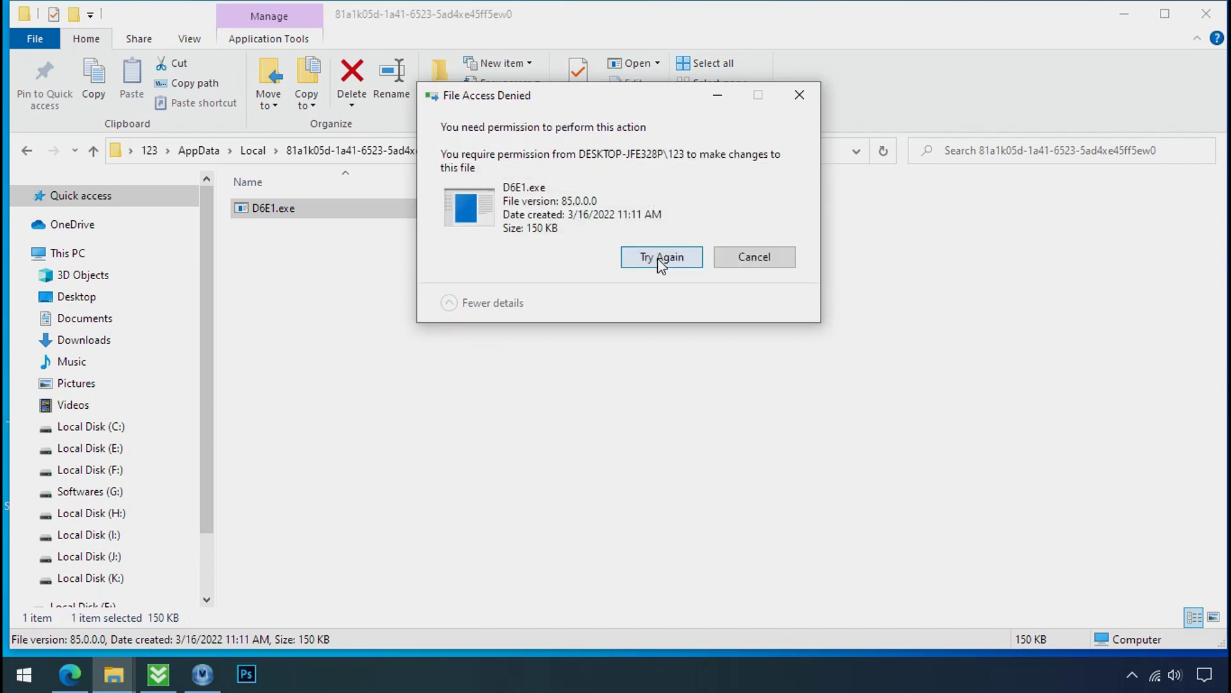
click(660, 263)
click(799, 95)
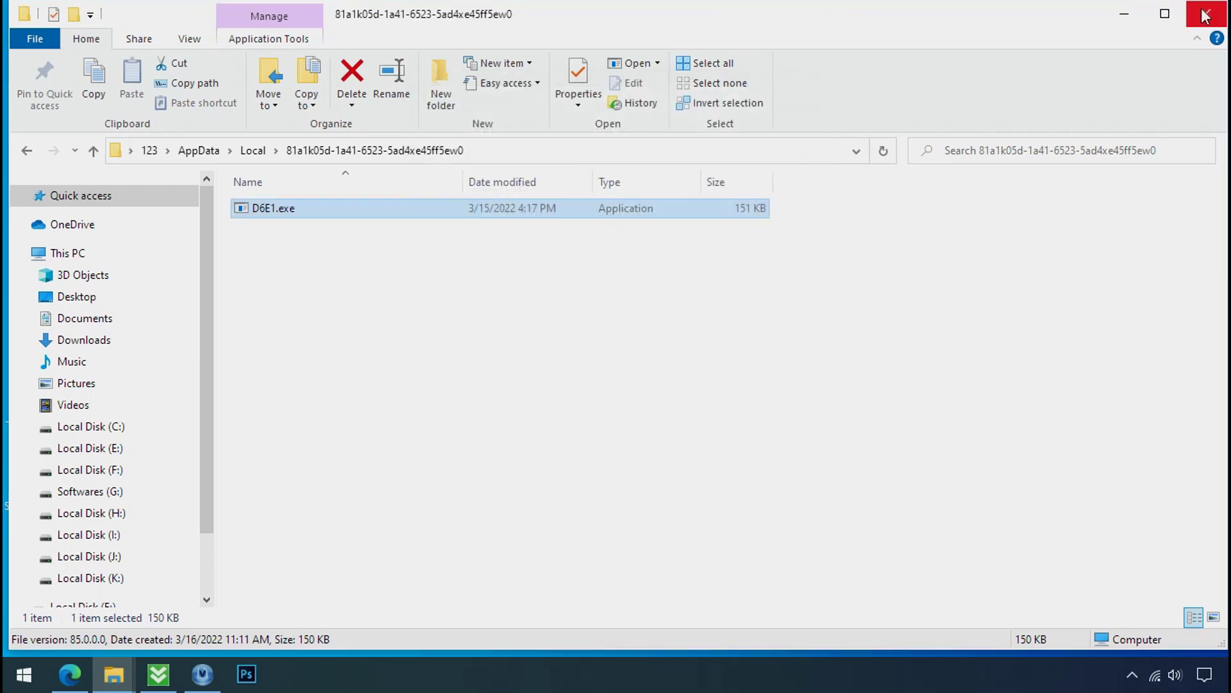
click(1207, 14)
Launch Task Manager and locate the two D6E1.exe (32 bit) processes, selecting the first
right_click(932, 676)
click(948, 580)
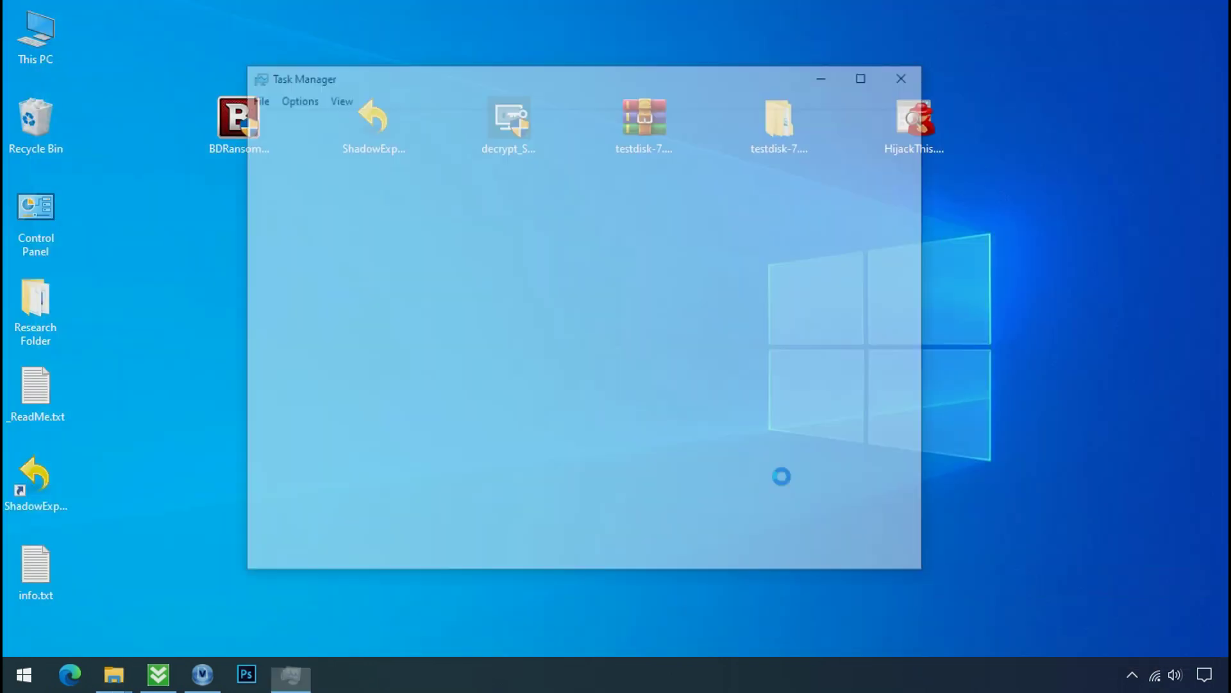
scroll(376, 257, down, 1)
scroll(375, 256, down, 2)
scroll(375, 257, down, 1)
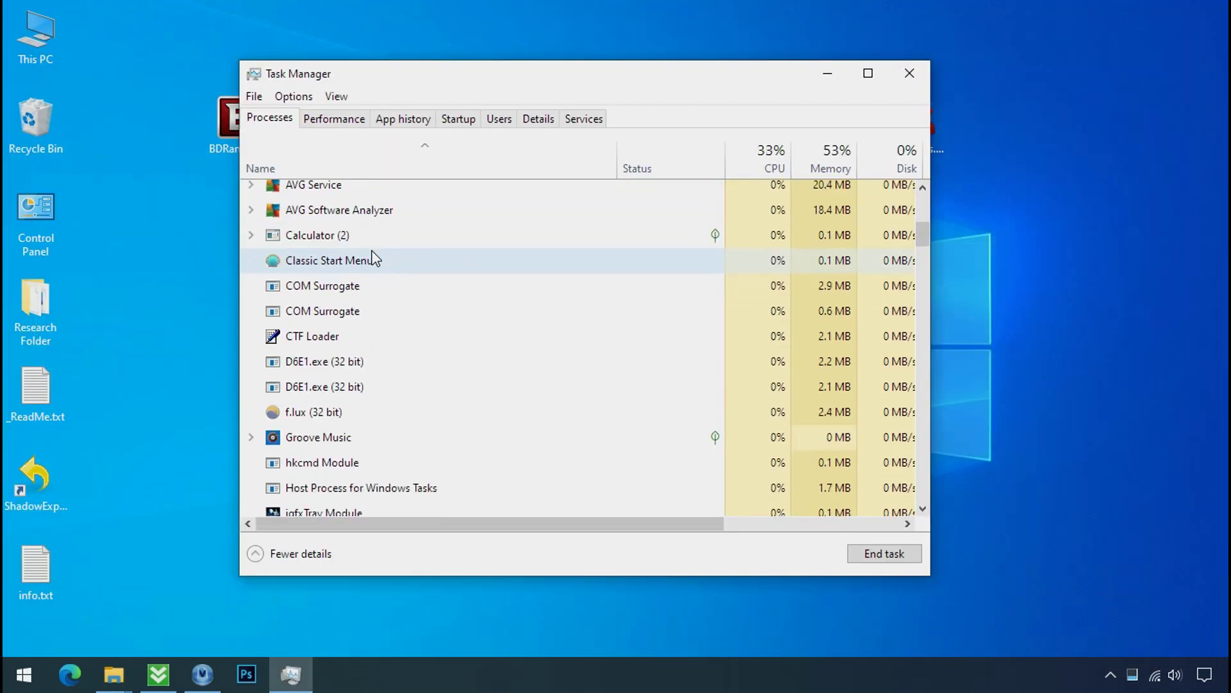
scroll(375, 257, down, 1)
click(357, 280)
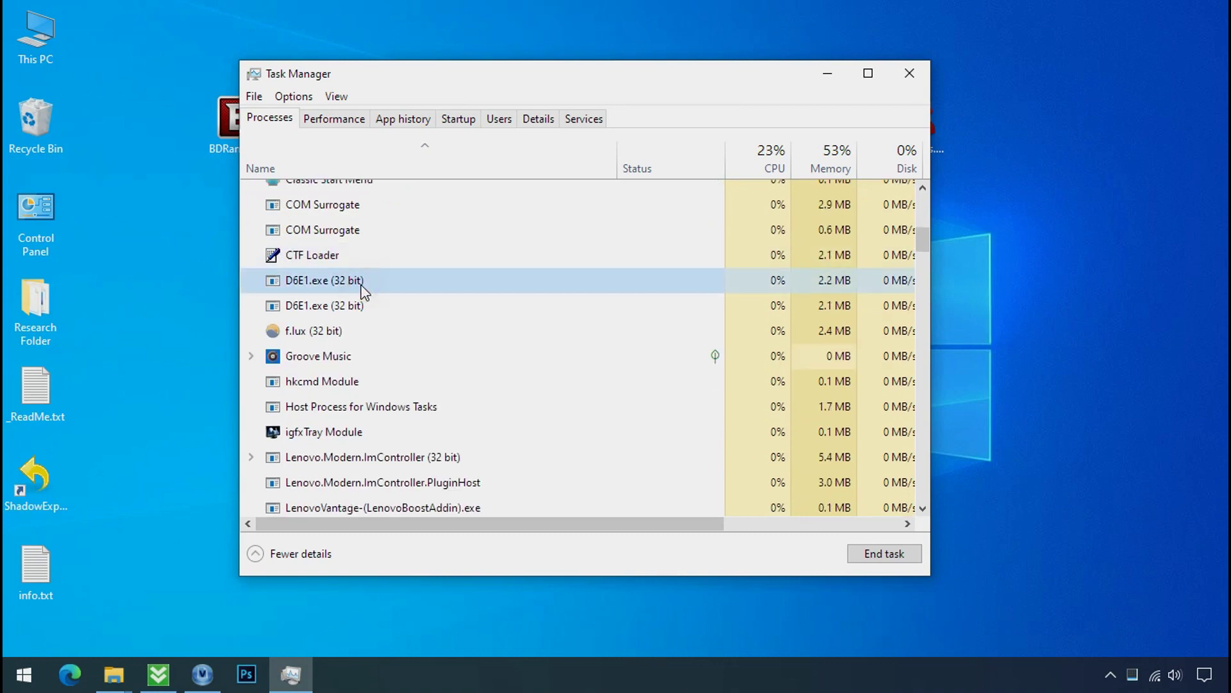
click(369, 308)
click(425, 279)
click(447, 304)
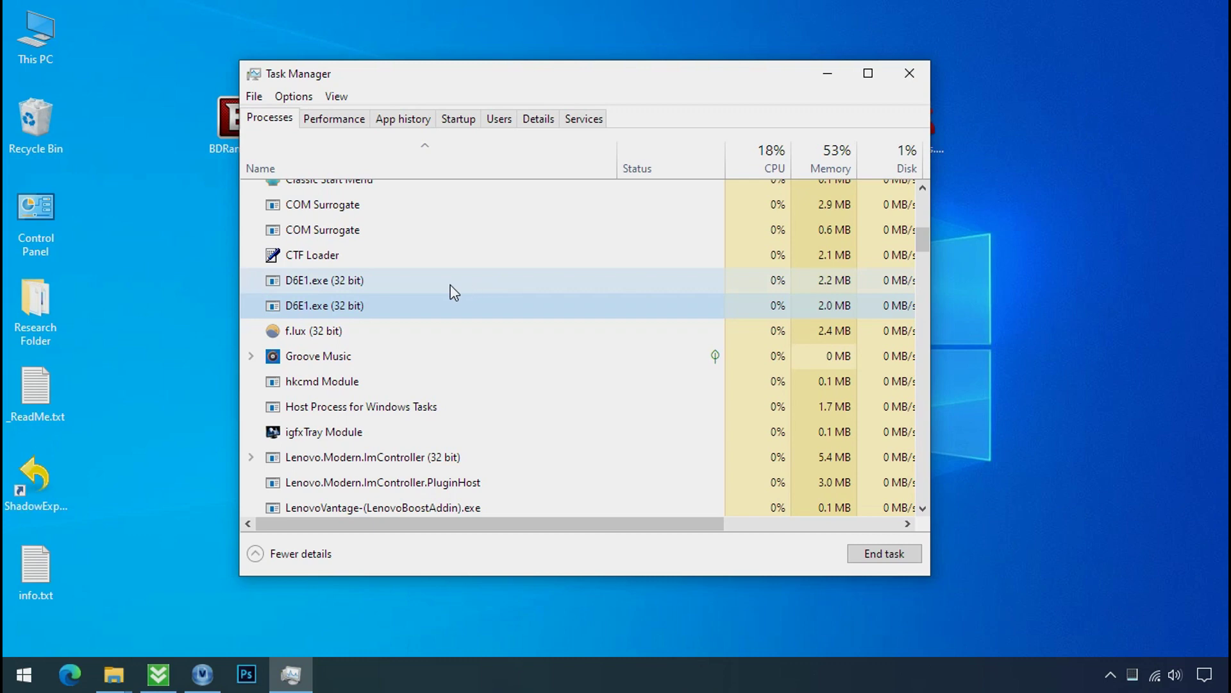
click(366, 281)
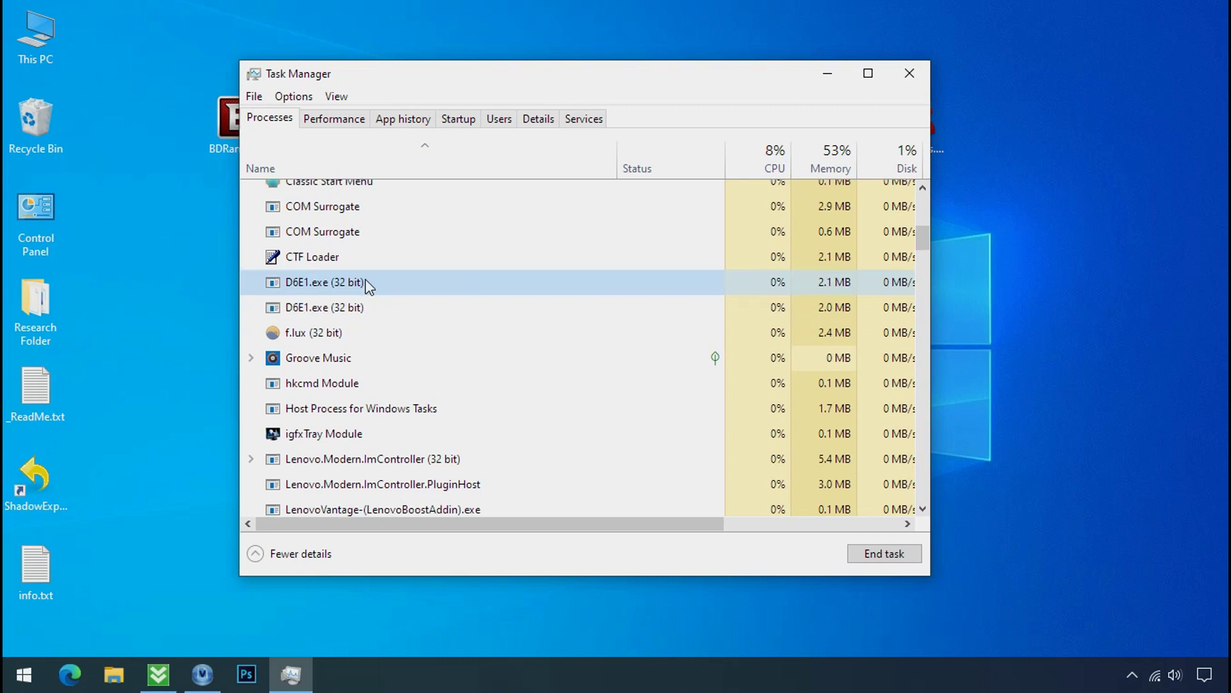
Show the first D6E1.exe process's file location, a Temp subfolder
right_click(367, 283)
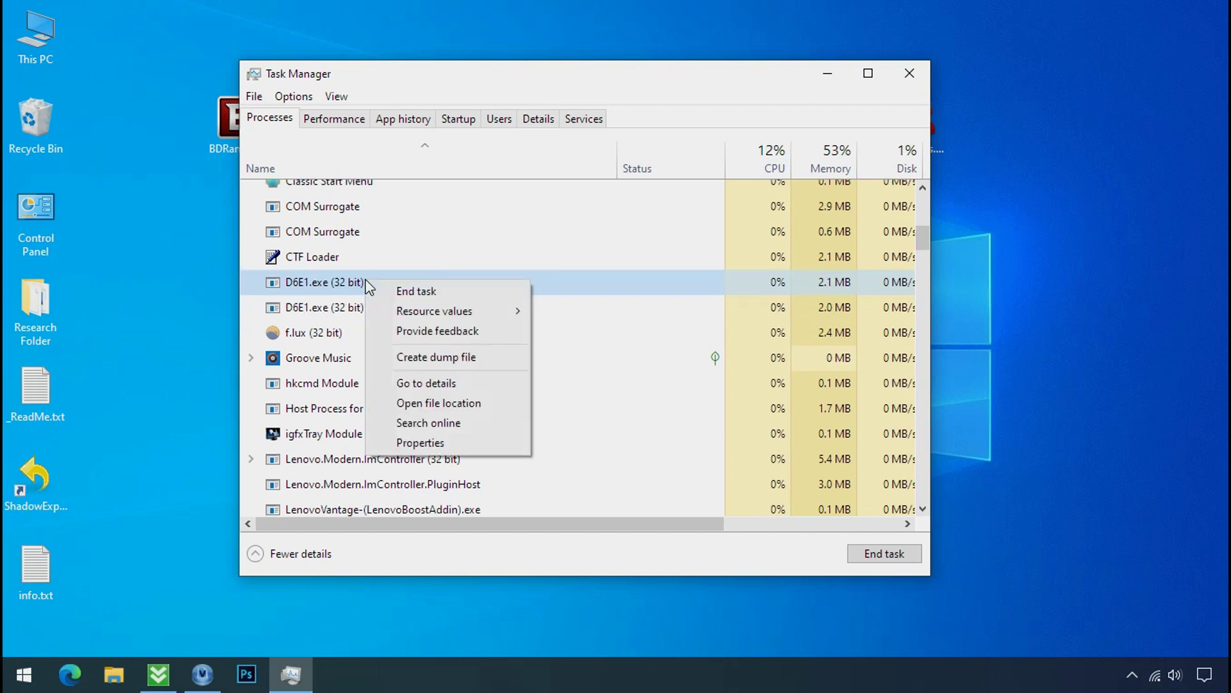
click(414, 404)
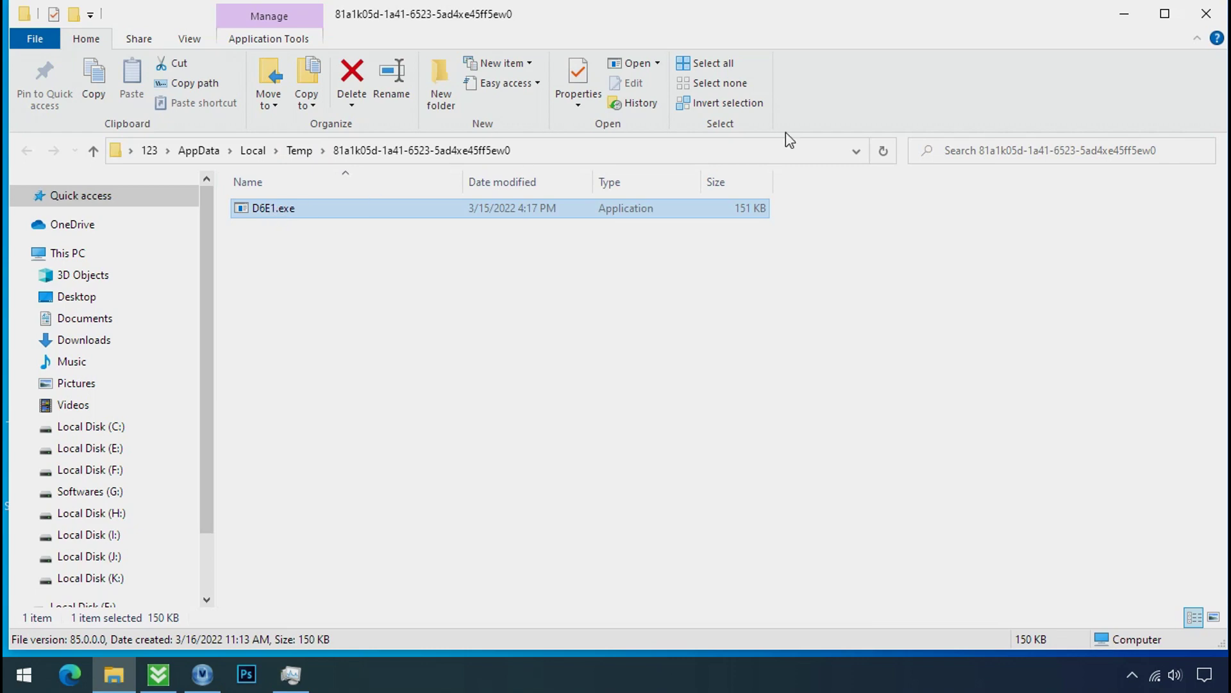
click(1124, 14)
Show the second D6E1.exe process's file location in an AppData Local subfolder
right_click(387, 334)
click(454, 458)
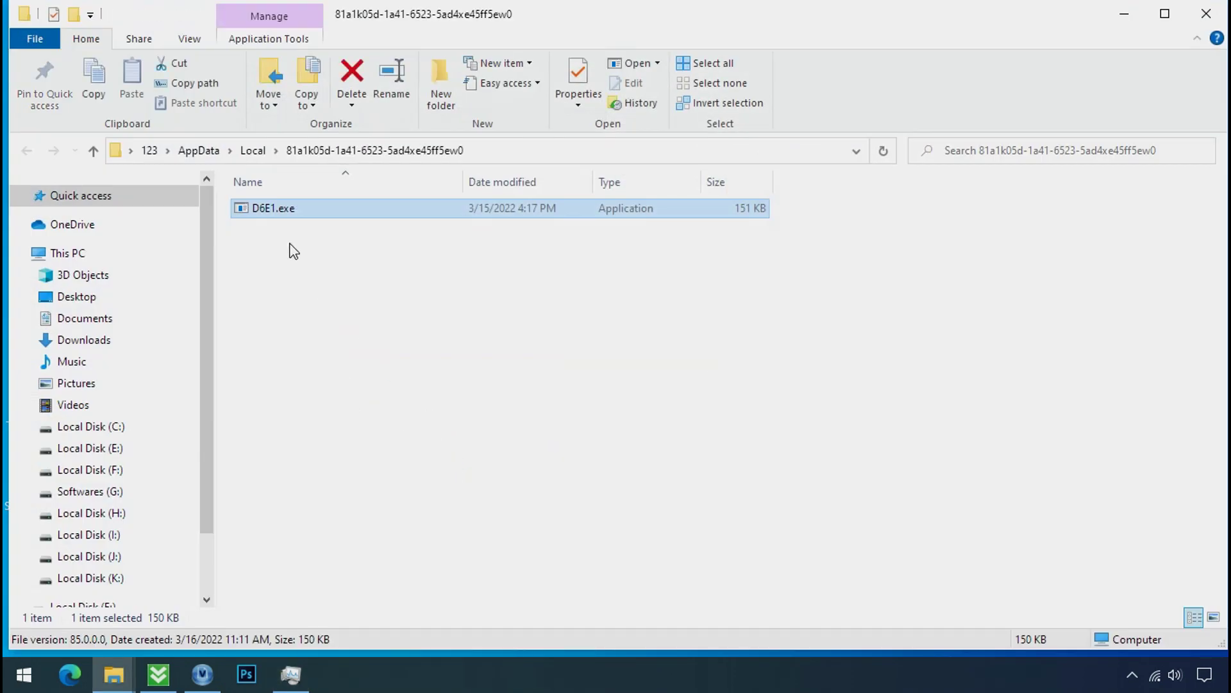
click(276, 236)
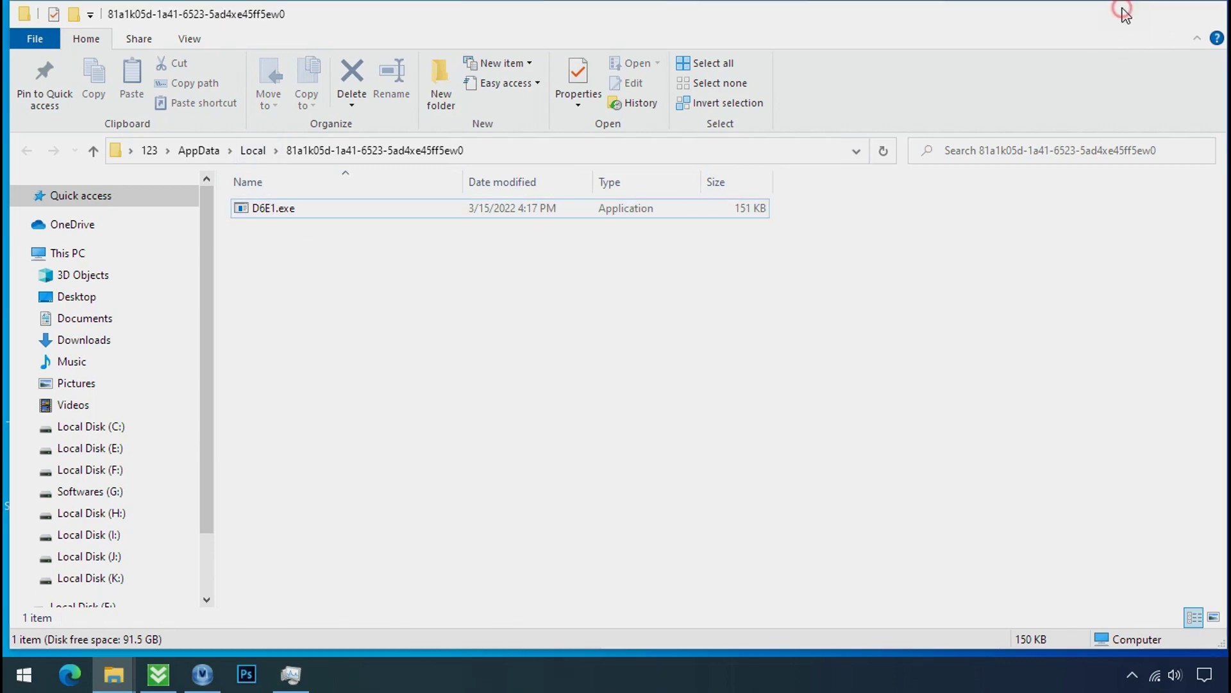
click(1126, 15)
End both running D6E1.exe processes
click(361, 308)
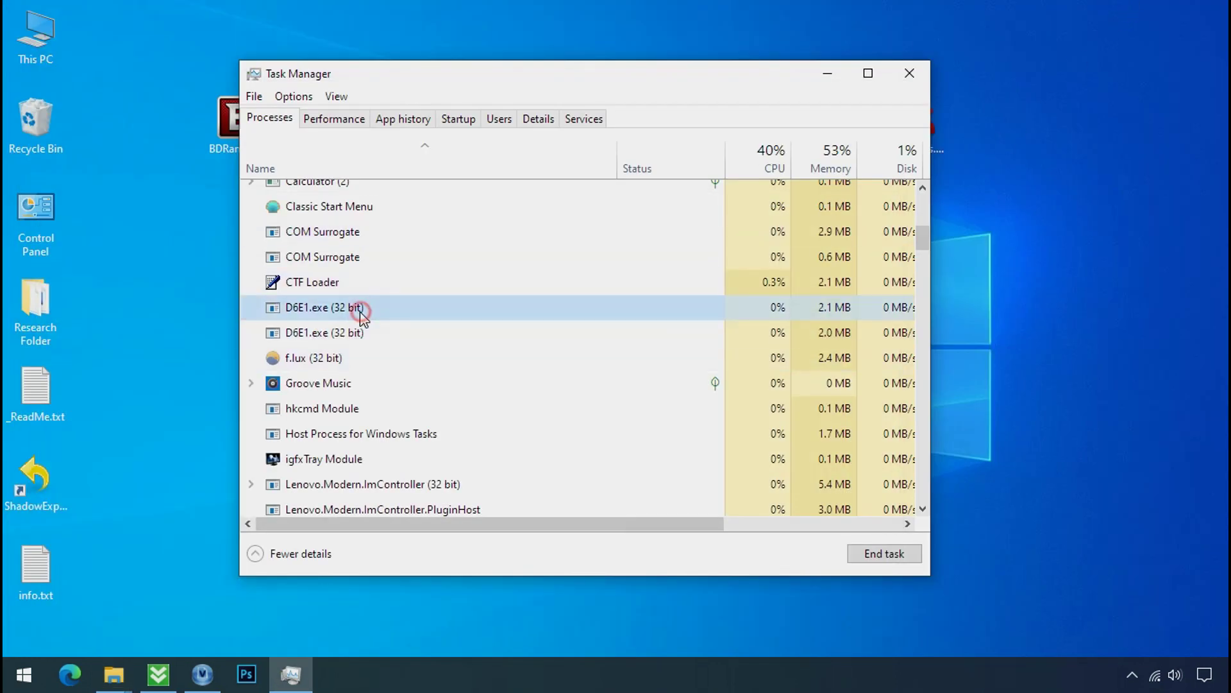
right_click(360, 311)
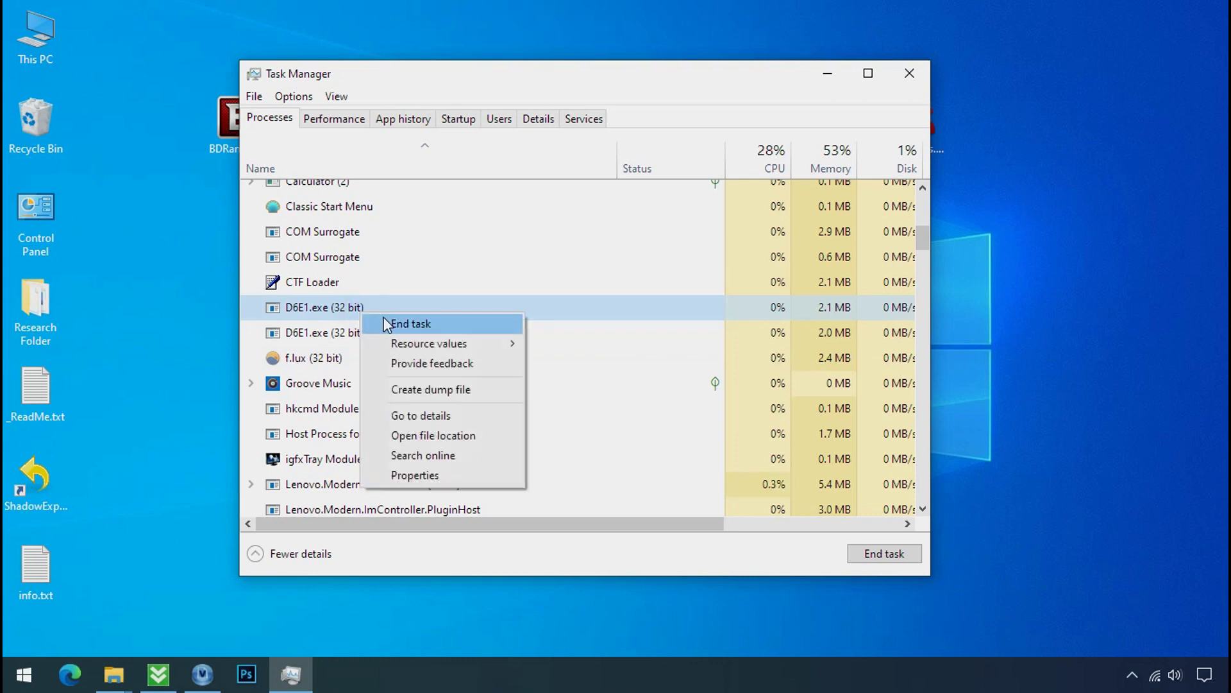
click(384, 322)
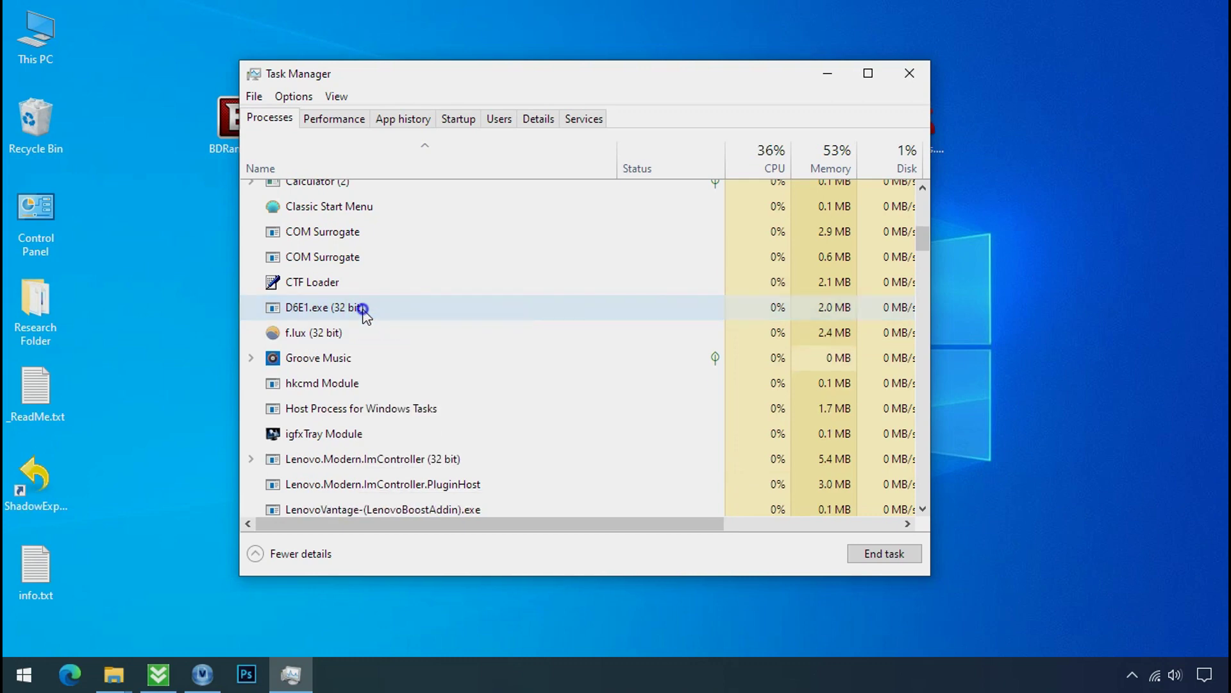
right_click(363, 311)
click(384, 320)
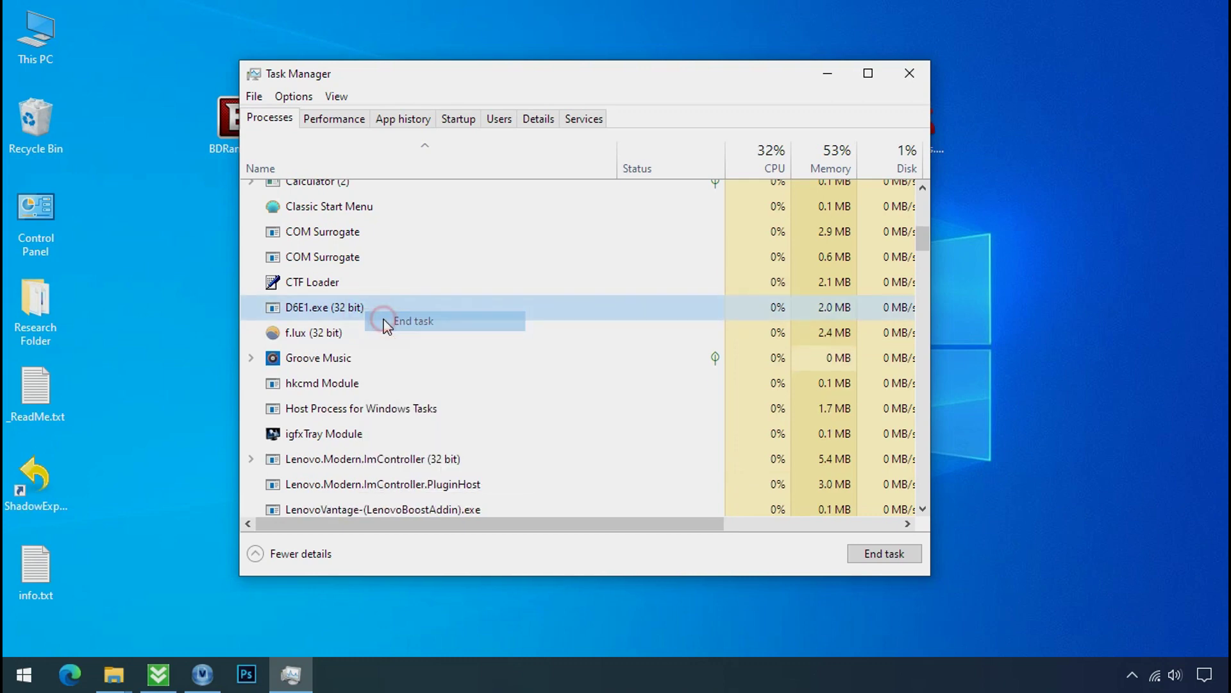
Disable the D6E1.exe startup entry and close Task Manager
click(467, 120)
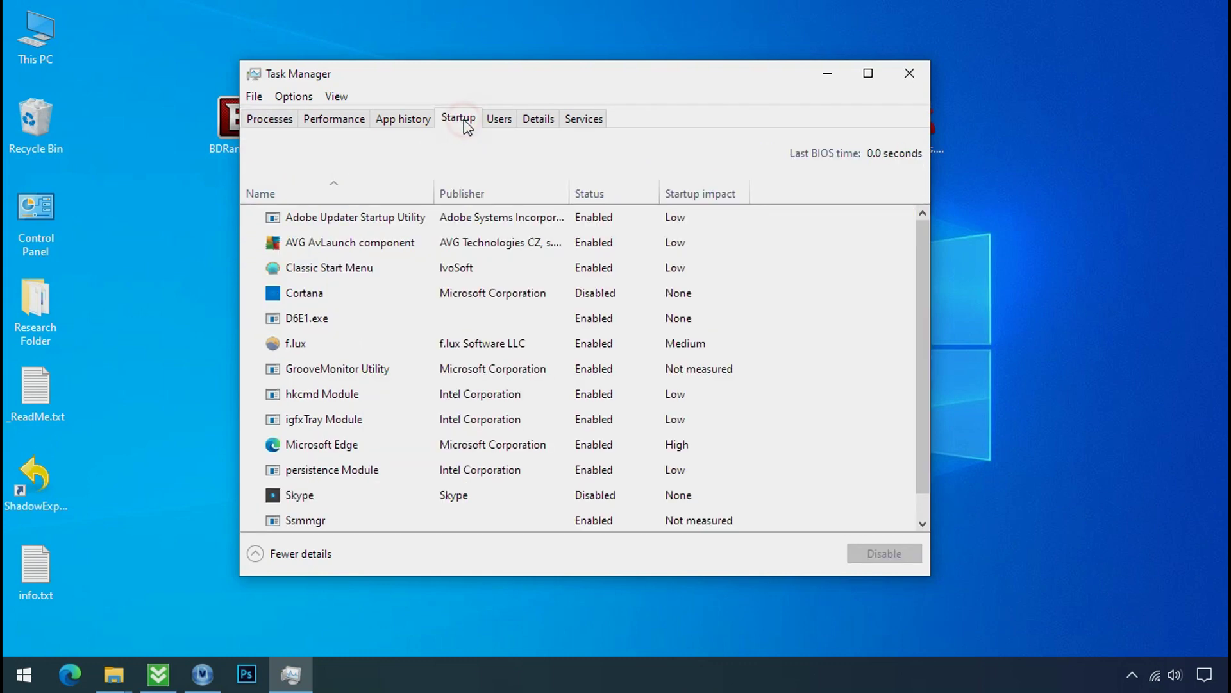
right_click(417, 313)
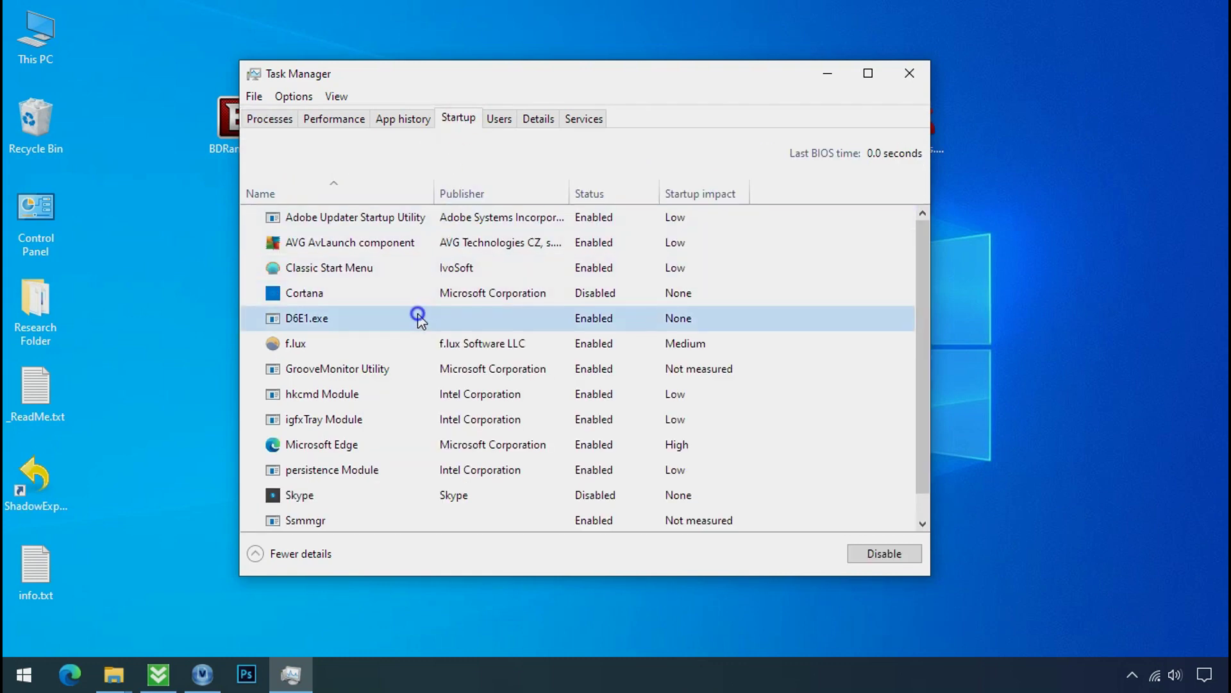
click(433, 323)
click(910, 72)
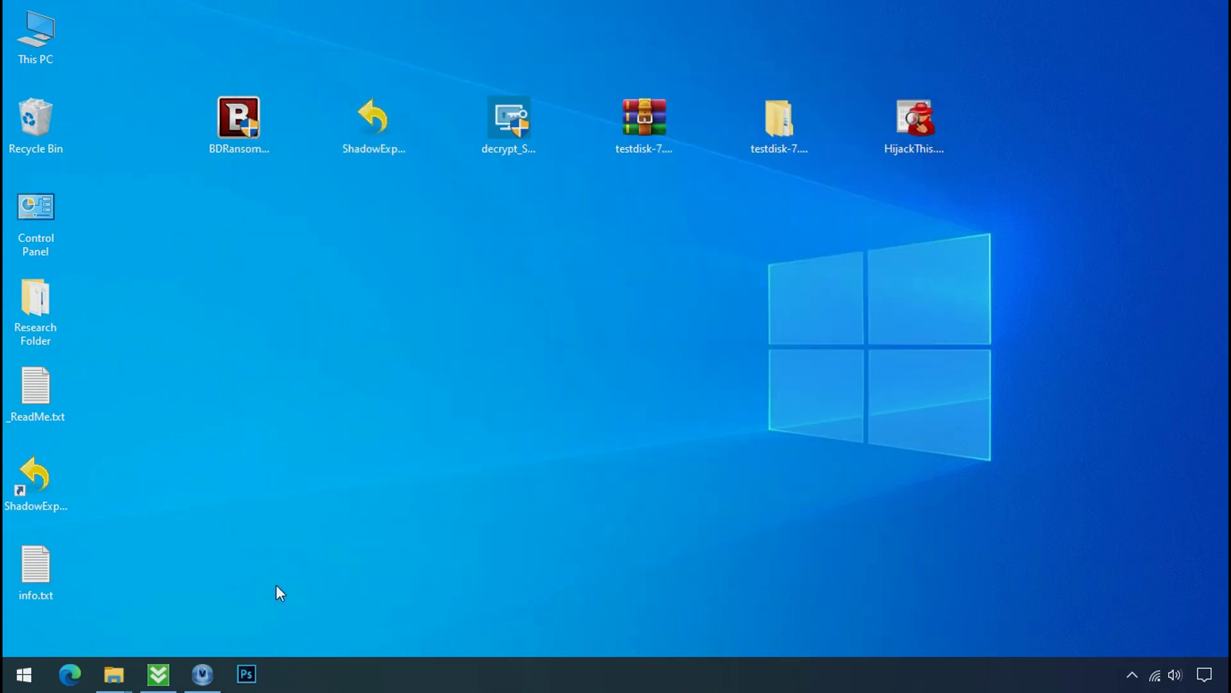
Retry deleting D6E1.exe from AppData\Local; access is still denied and the file remains
mouse_move(114, 675)
click(136, 625)
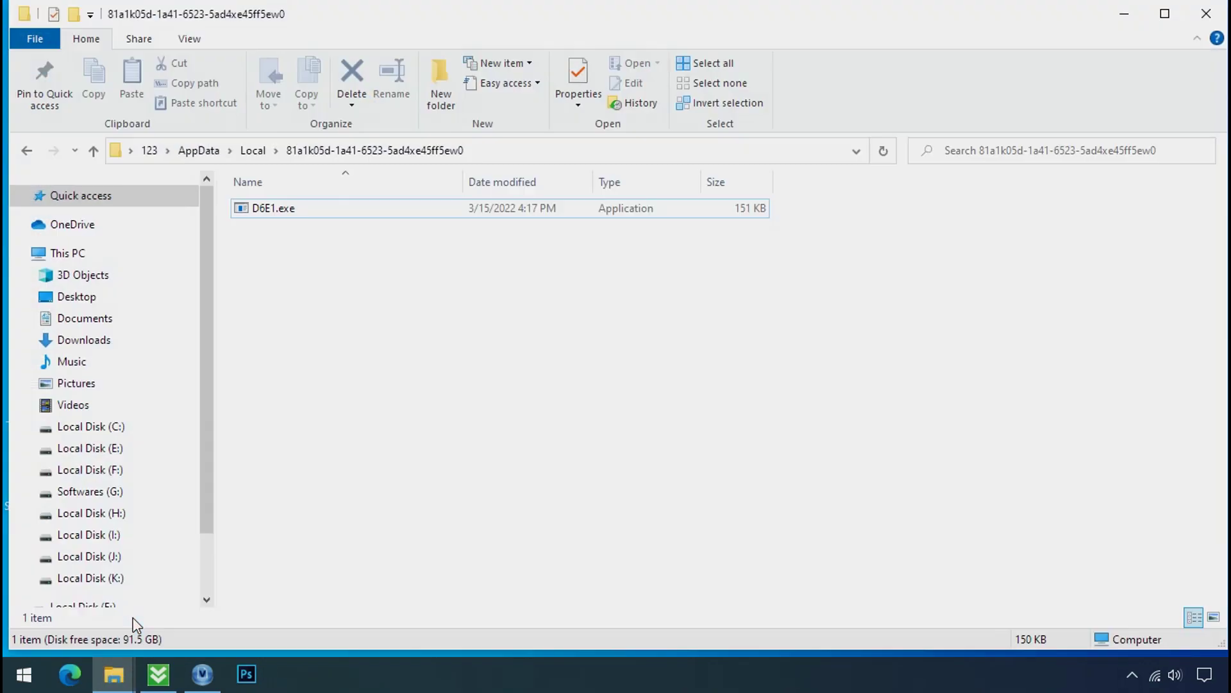
click(308, 220)
right_click(348, 220)
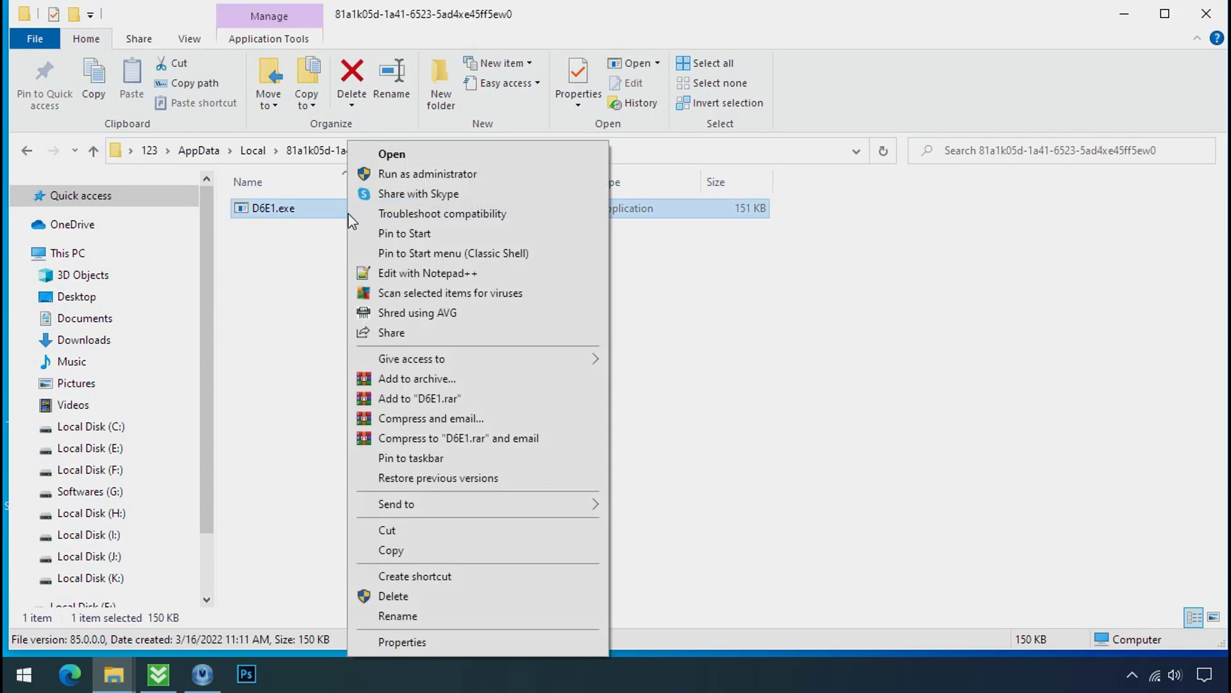
click(398, 597)
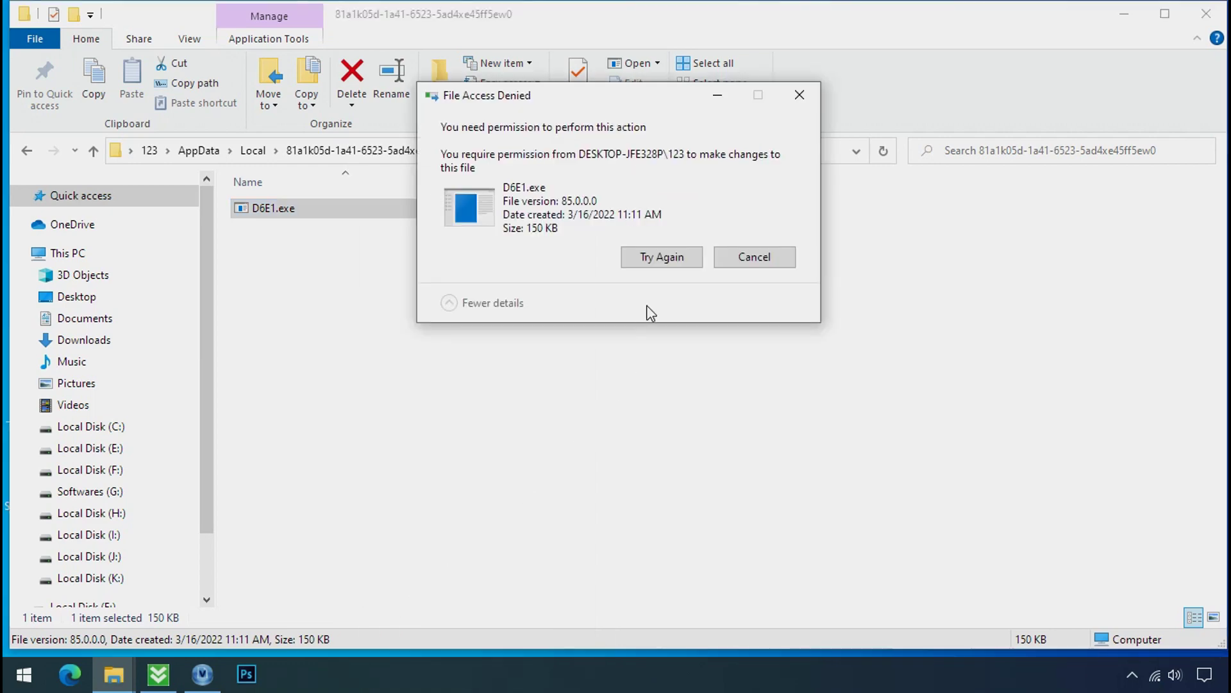
click(662, 258)
click(664, 262)
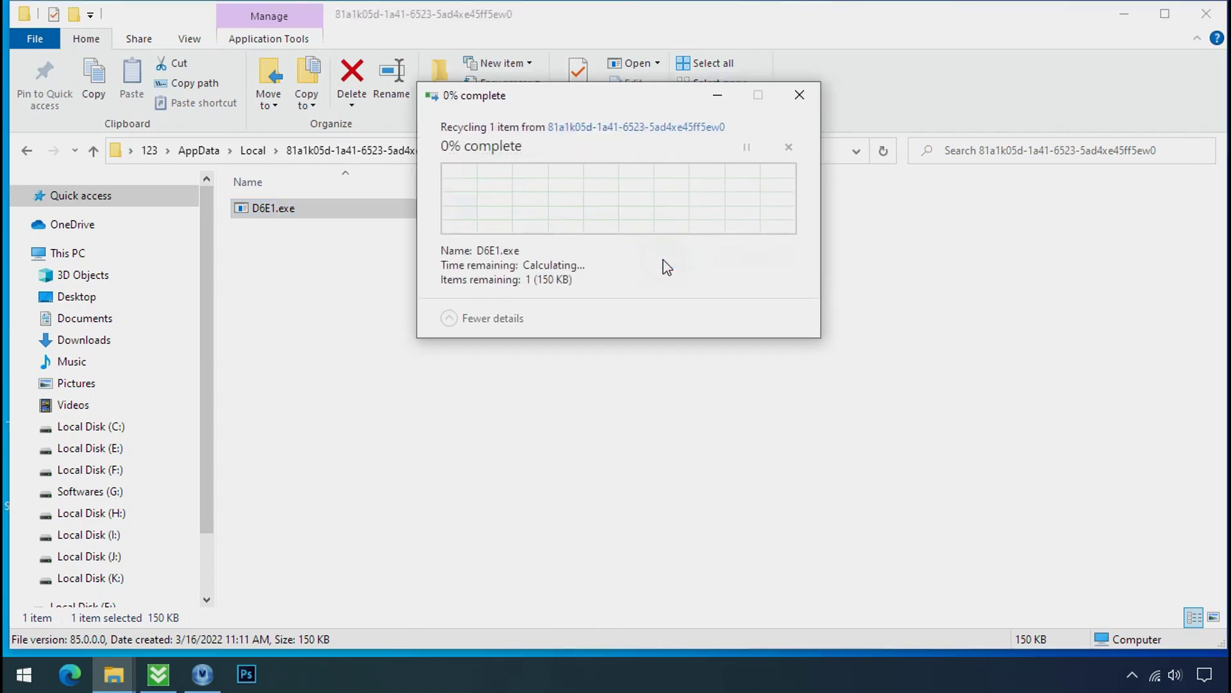
click(799, 98)
right_click(473, 214)
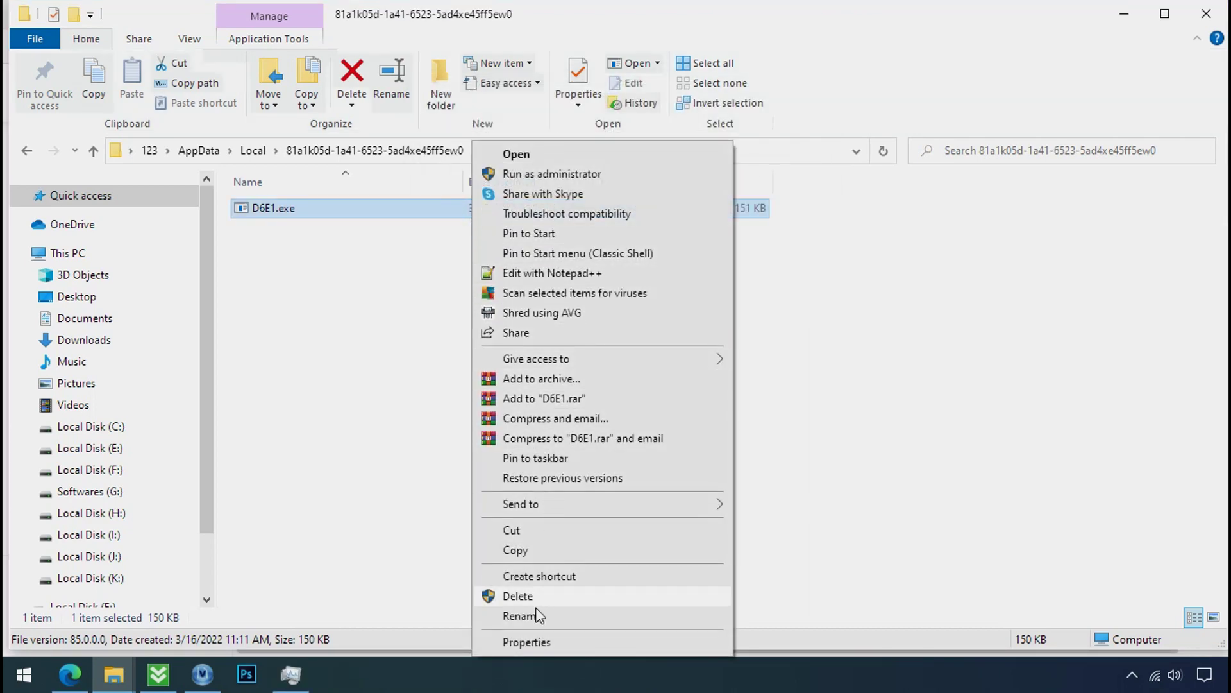
Disable inheritance on D6E1.exe, converting inherited permissions into explicit entries
click(529, 644)
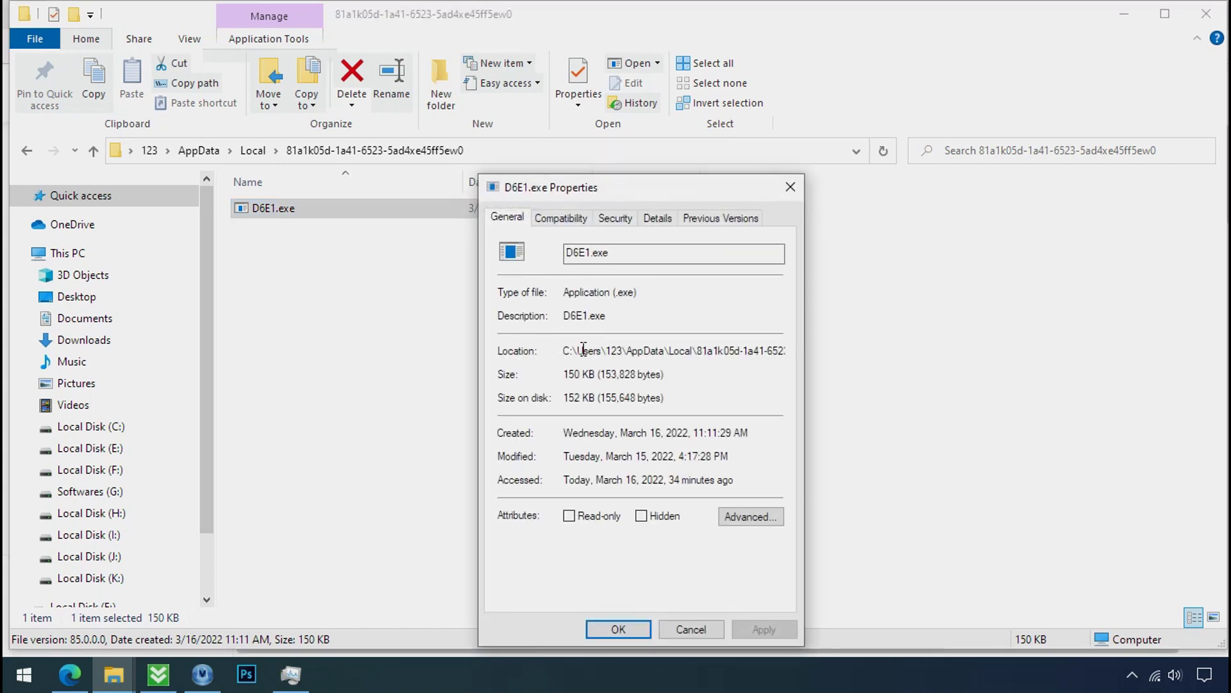
click(605, 222)
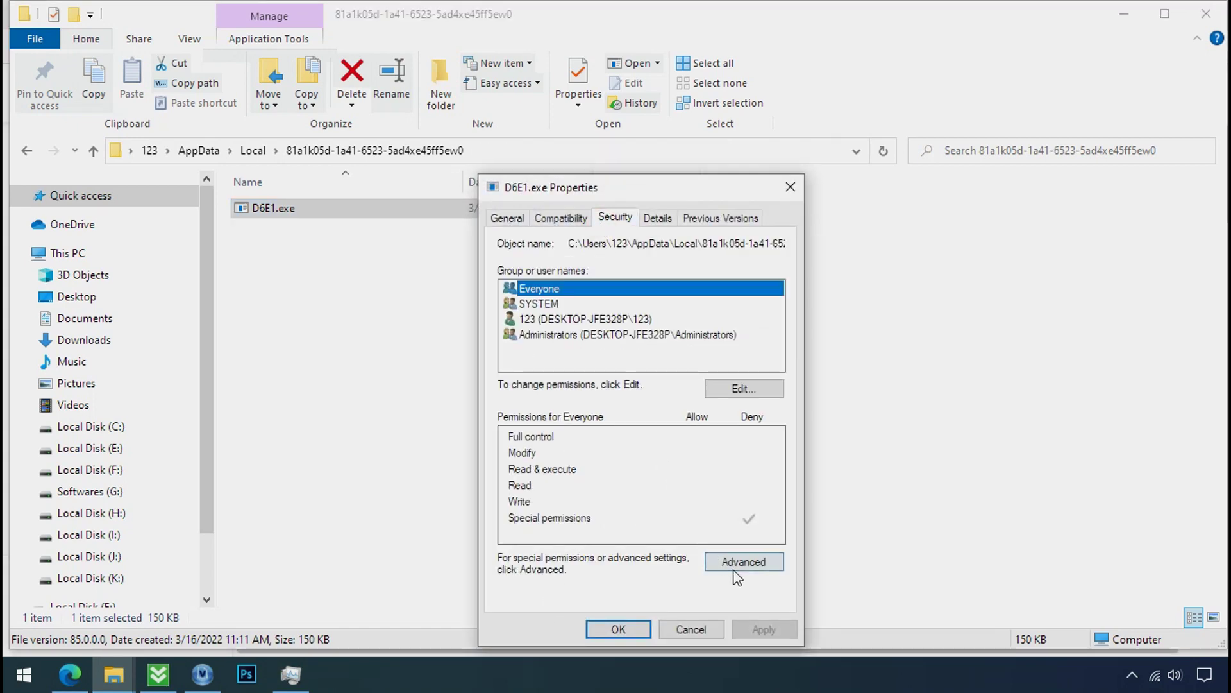
click(735, 571)
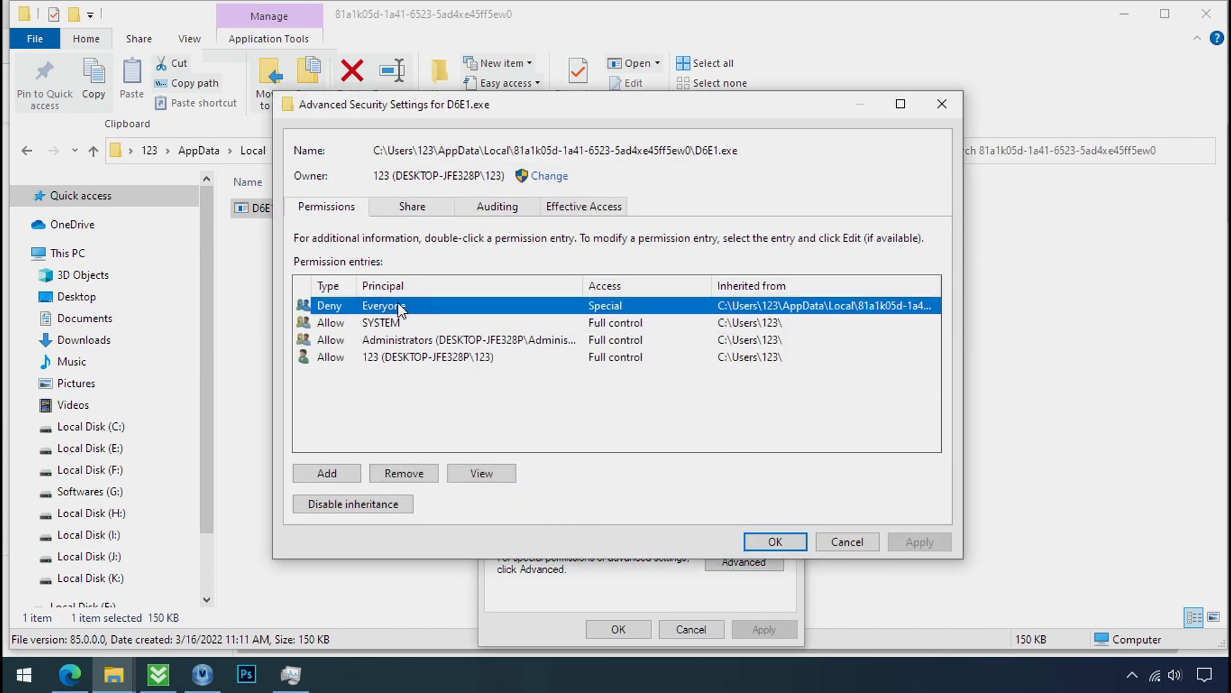
click(353, 503)
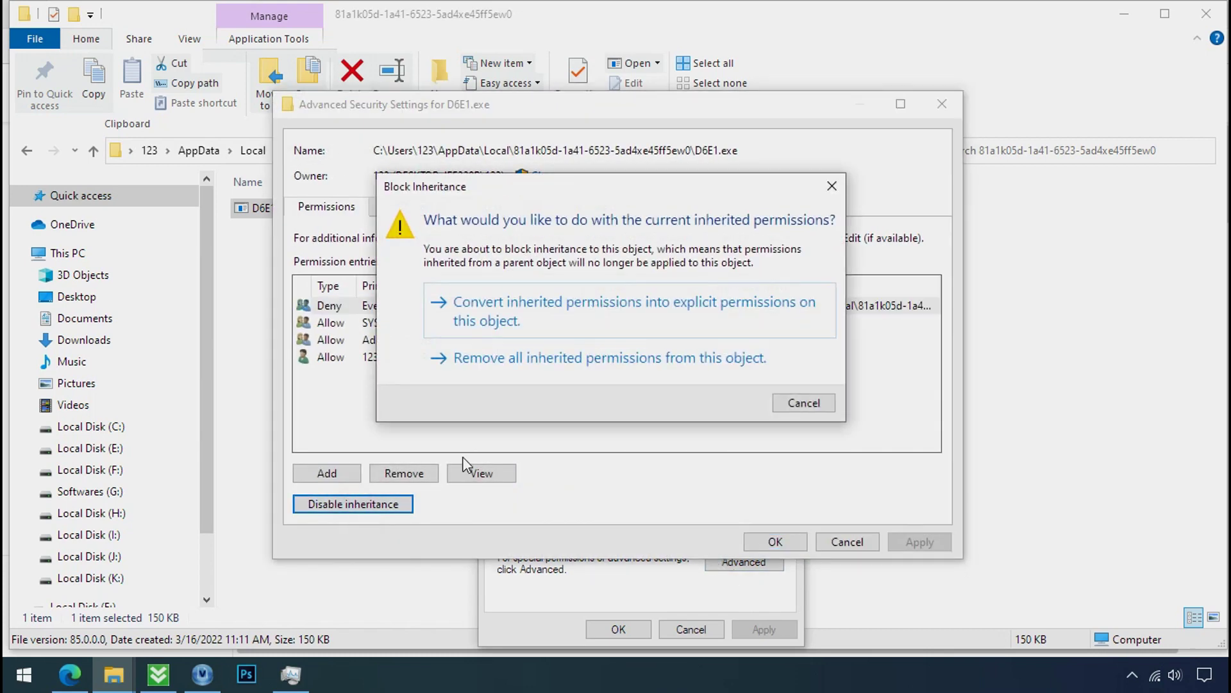
click(556, 322)
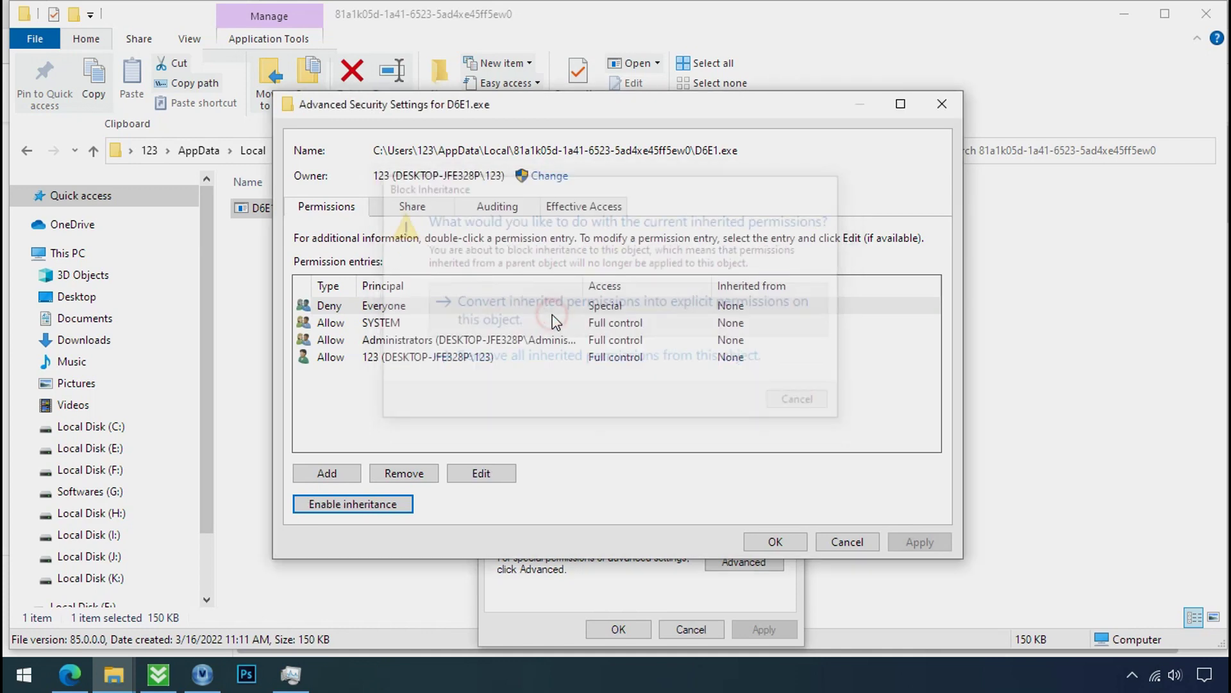
Remove the Deny Everyone permission entry, apply it, and delete D6E1.exe
click(533, 305)
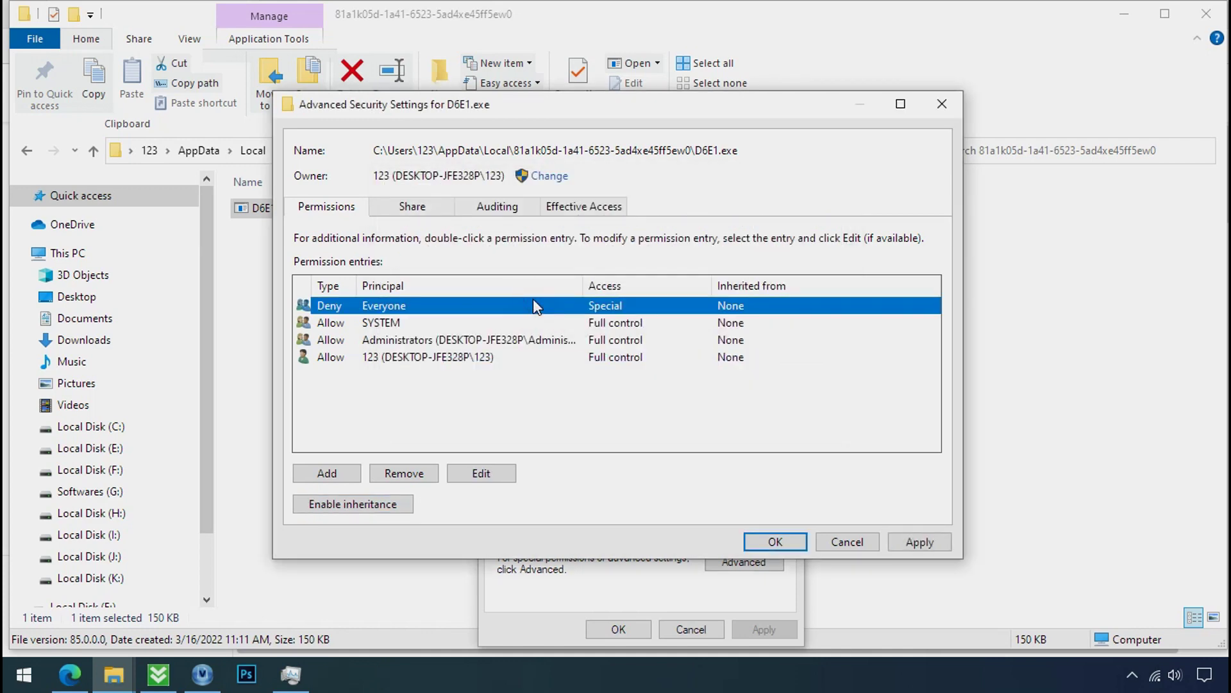
click(404, 473)
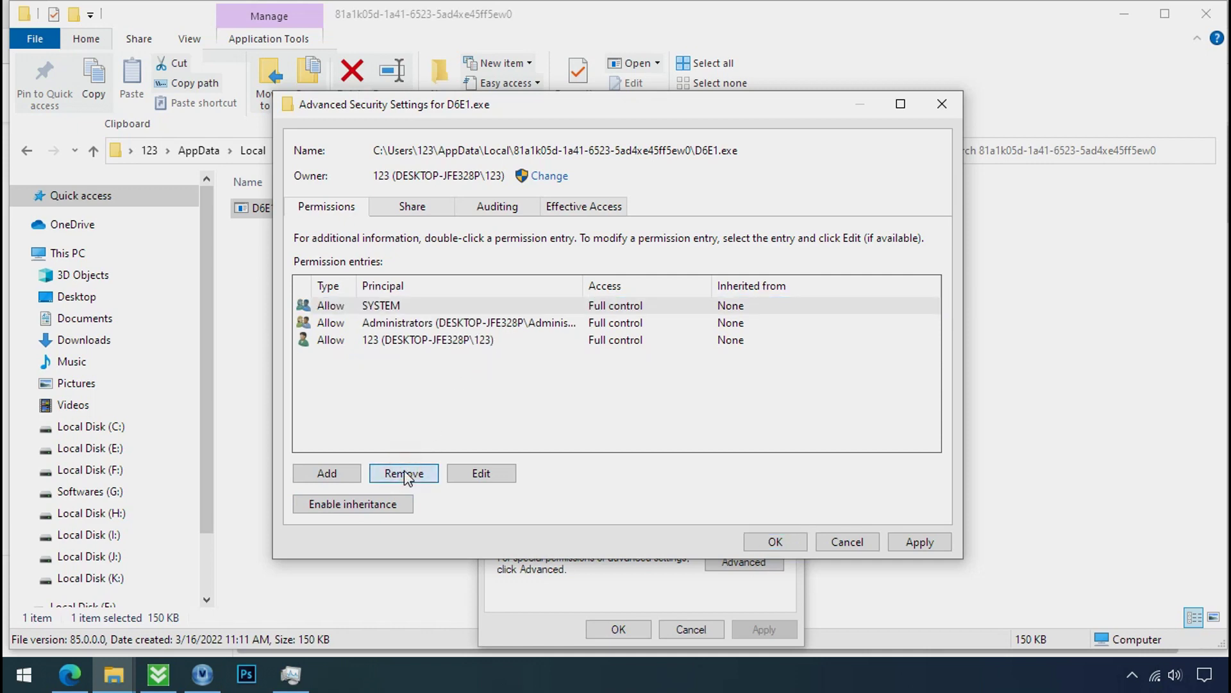
click(918, 542)
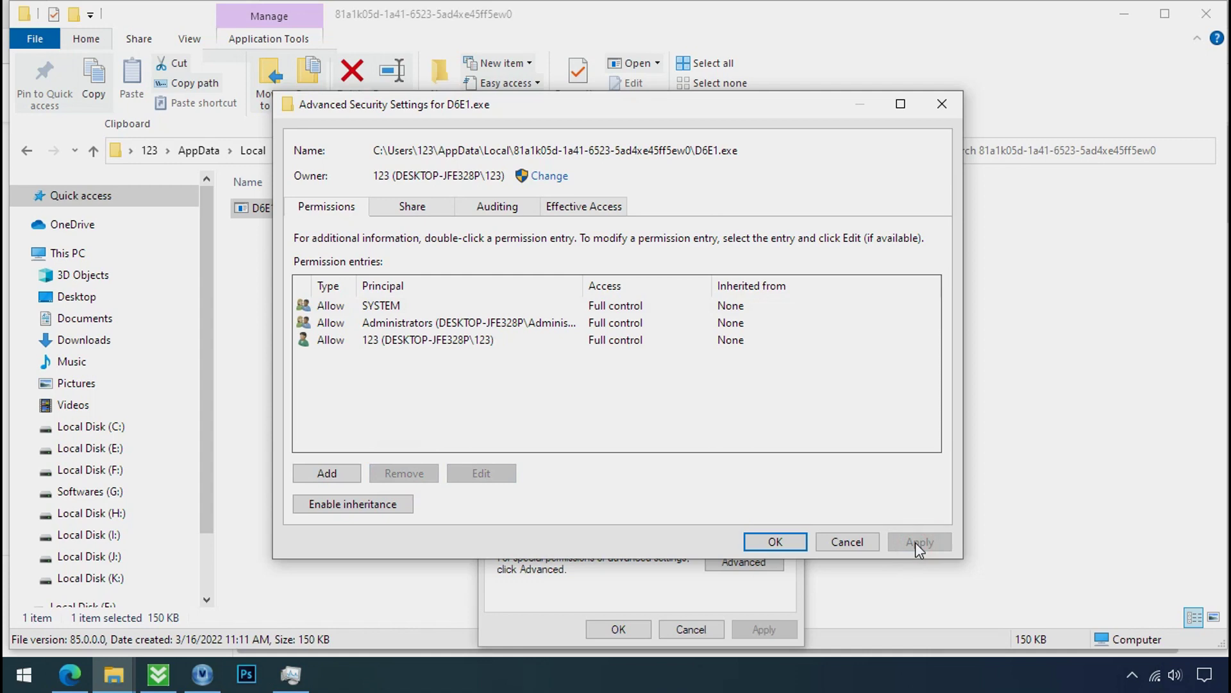
click(780, 542)
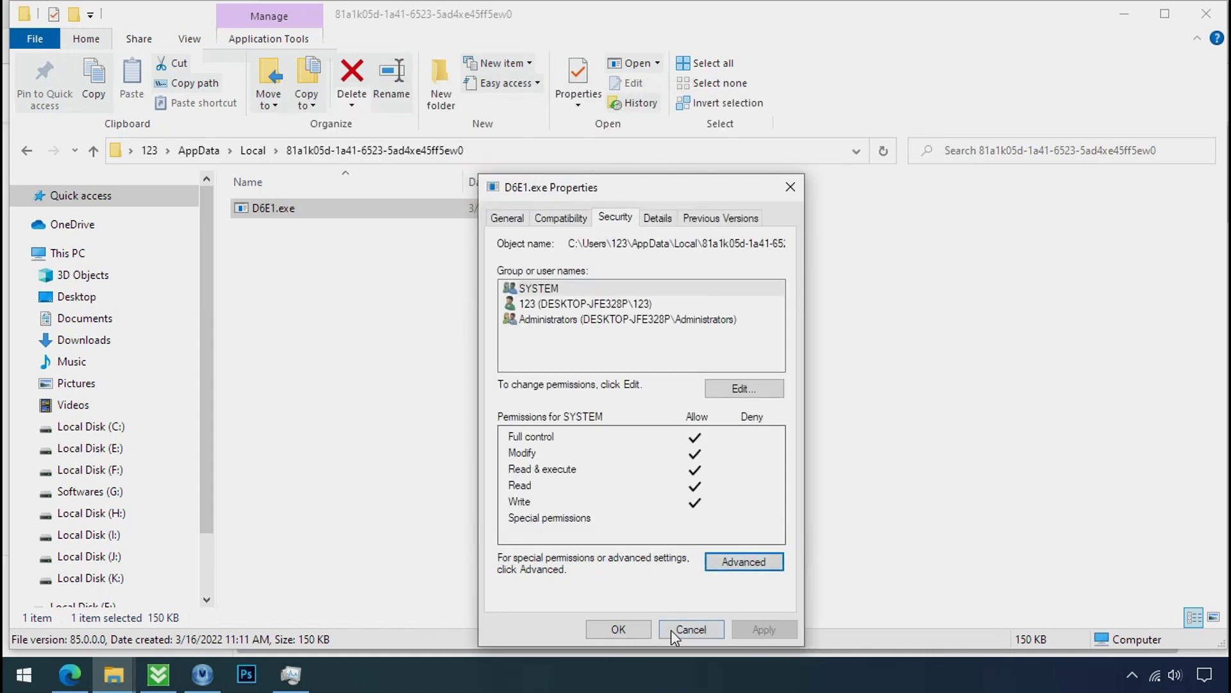
click(629, 630)
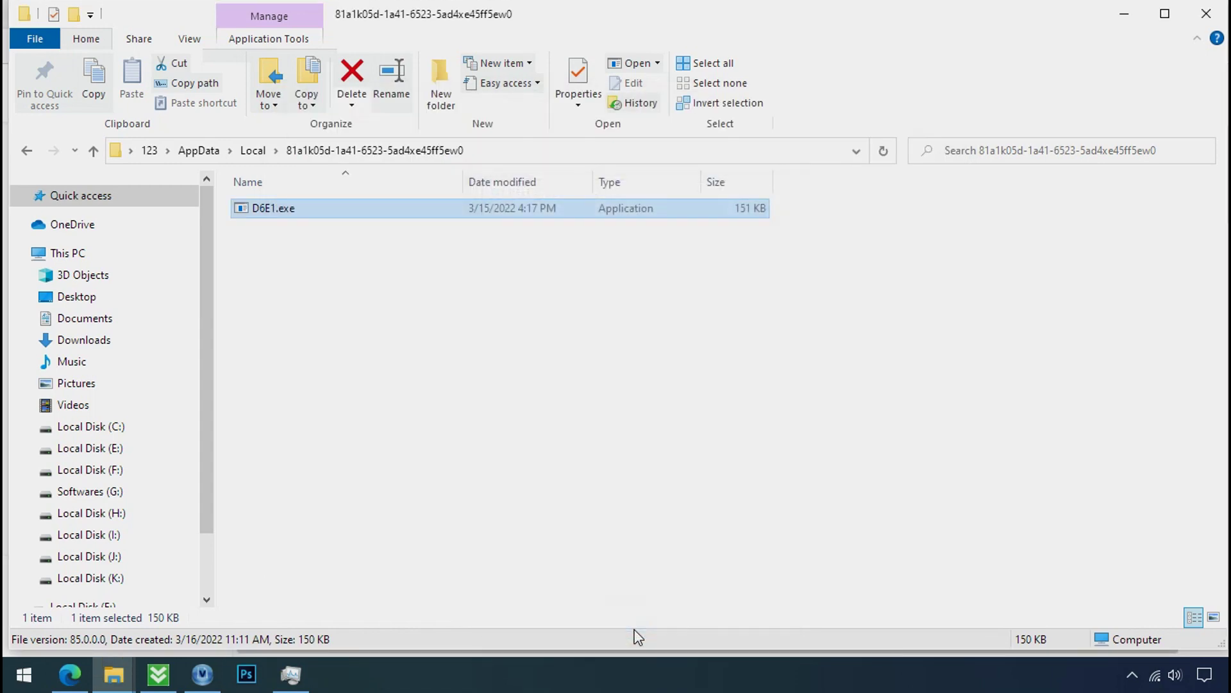
right_click(297, 216)
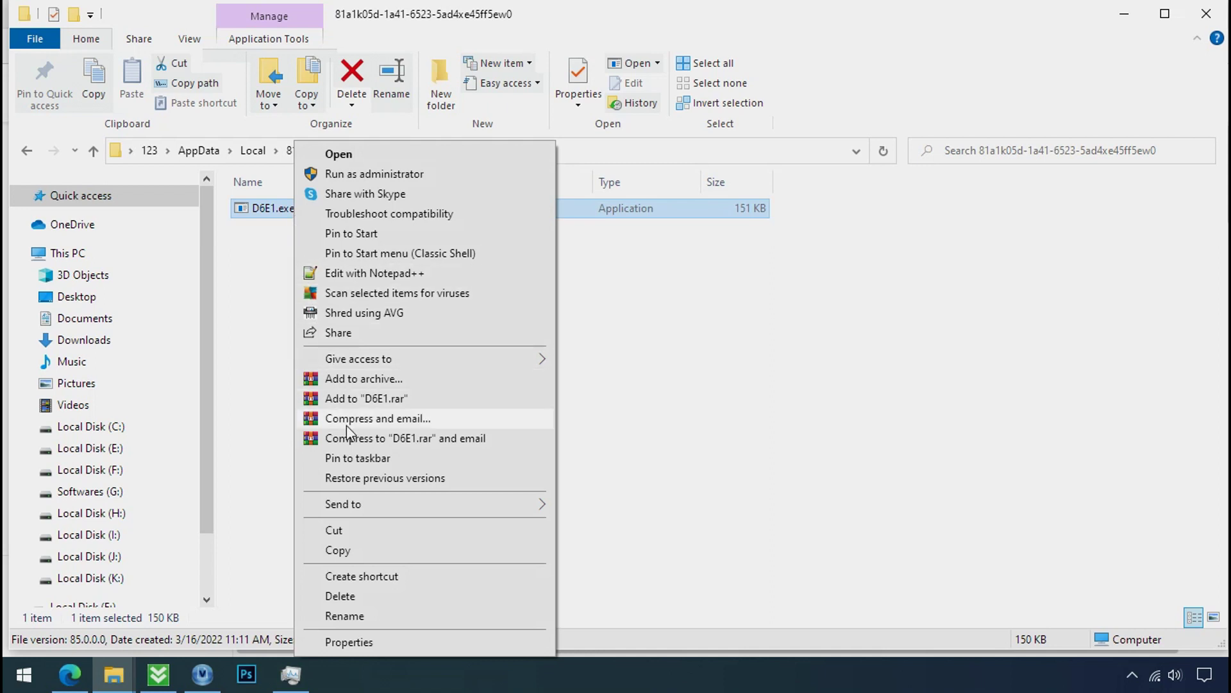
click(375, 598)
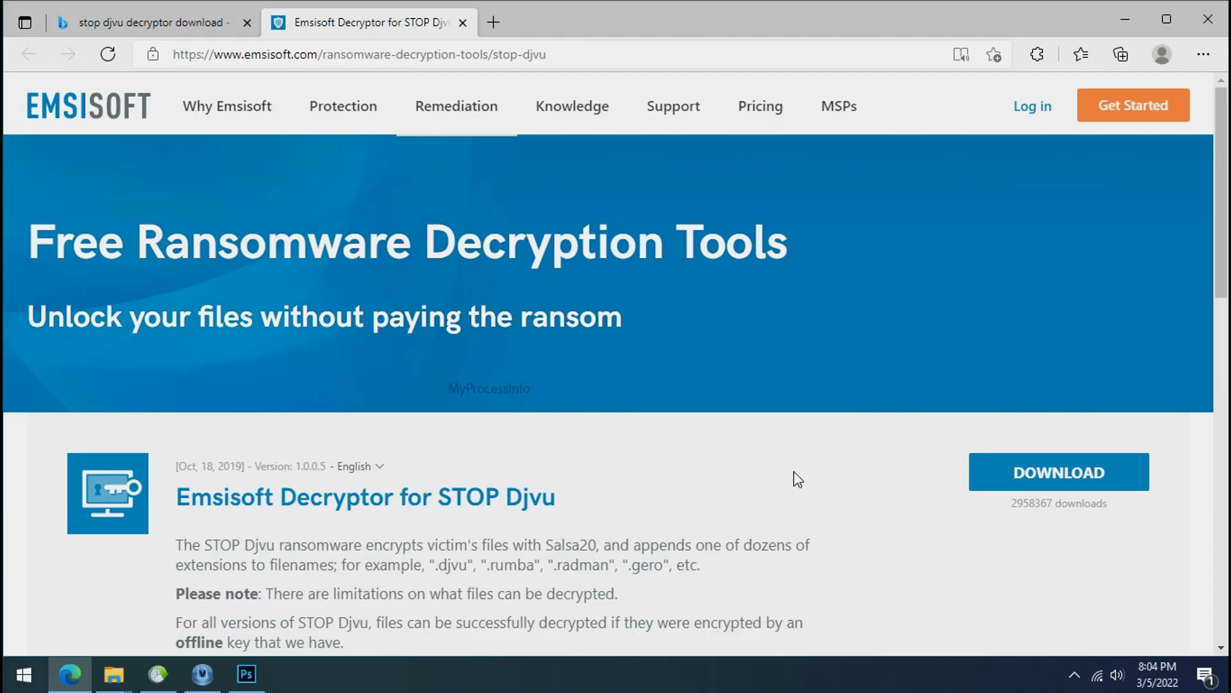
Get decrypt_STOPDjvu.exe from the Emsisoft page and close Edge
scroll(797, 480, down, 1)
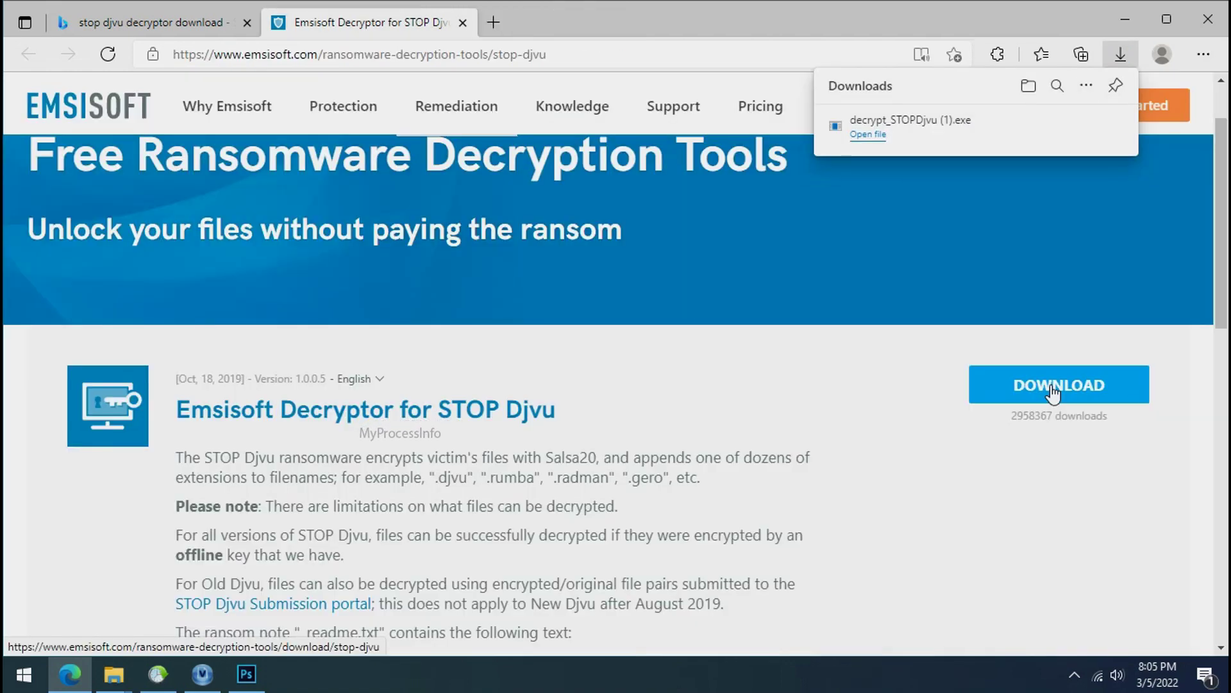
click(1202, 28)
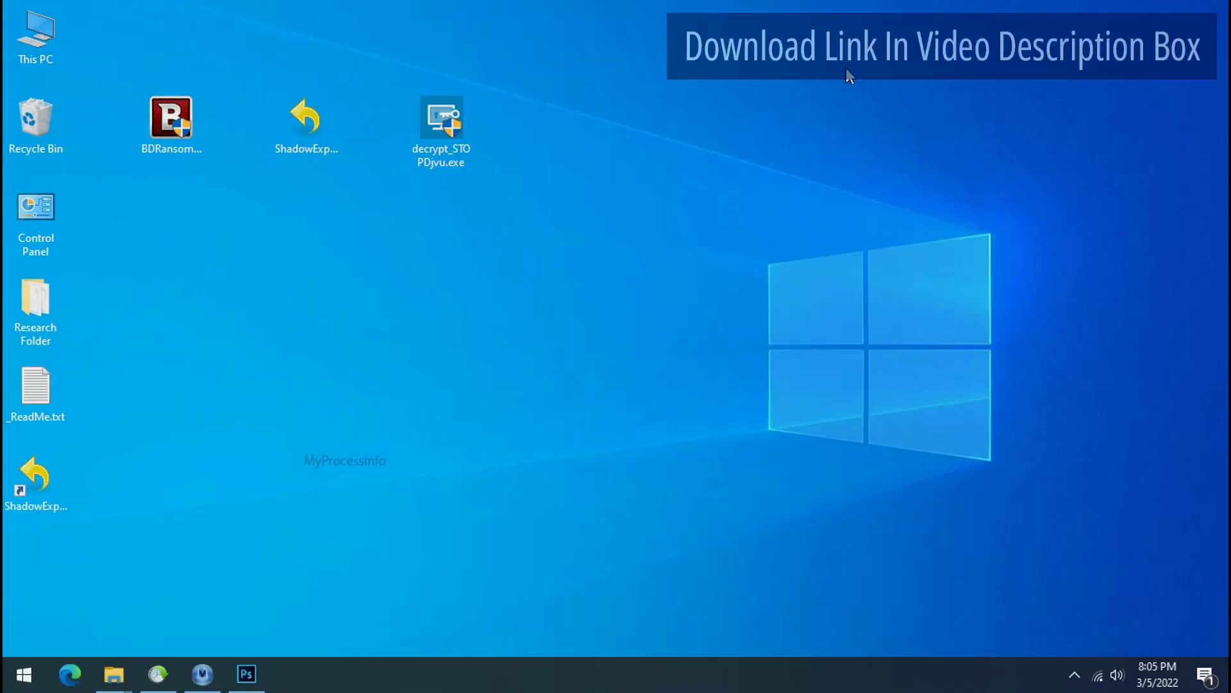
double_click(451, 127)
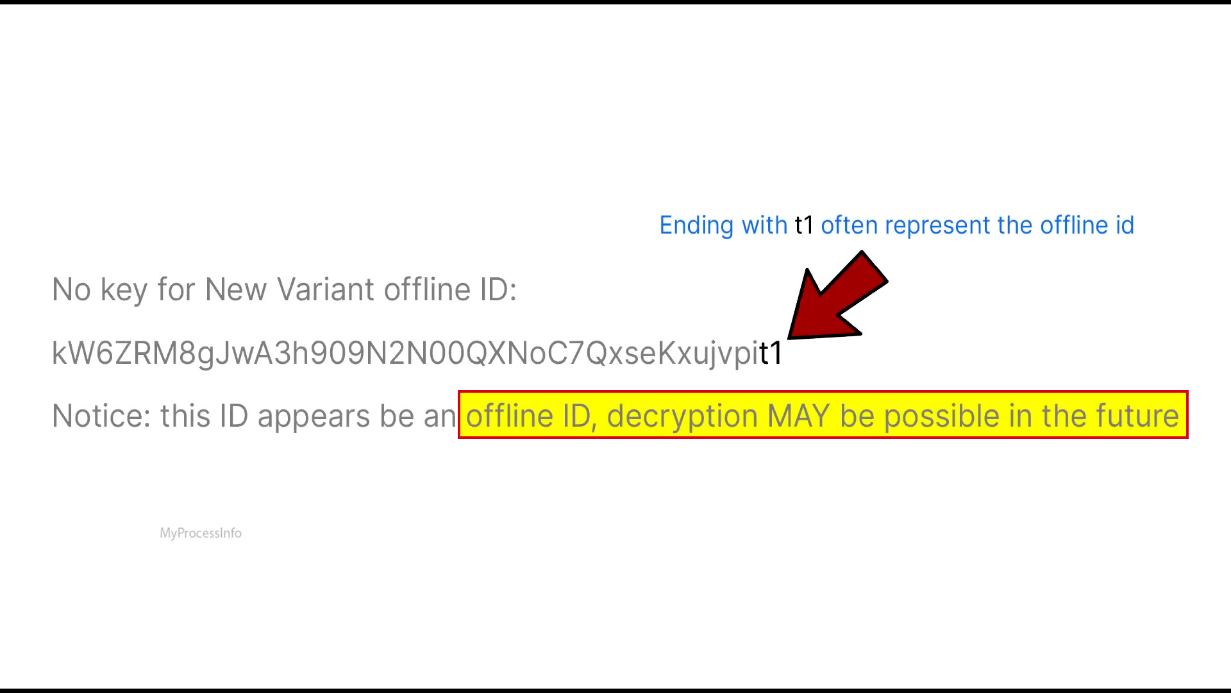
double_click(451, 152)
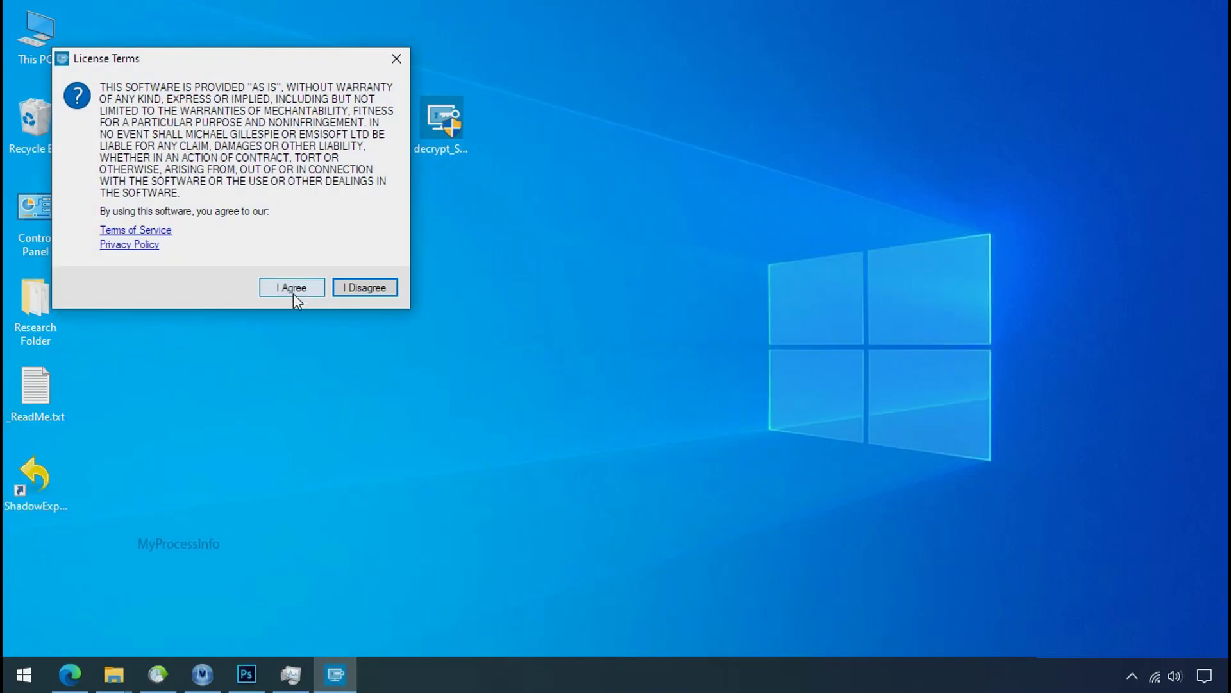
Accept the decryptor terms, target only Desktop\Research Folder, and run Decrypt
click(293, 289)
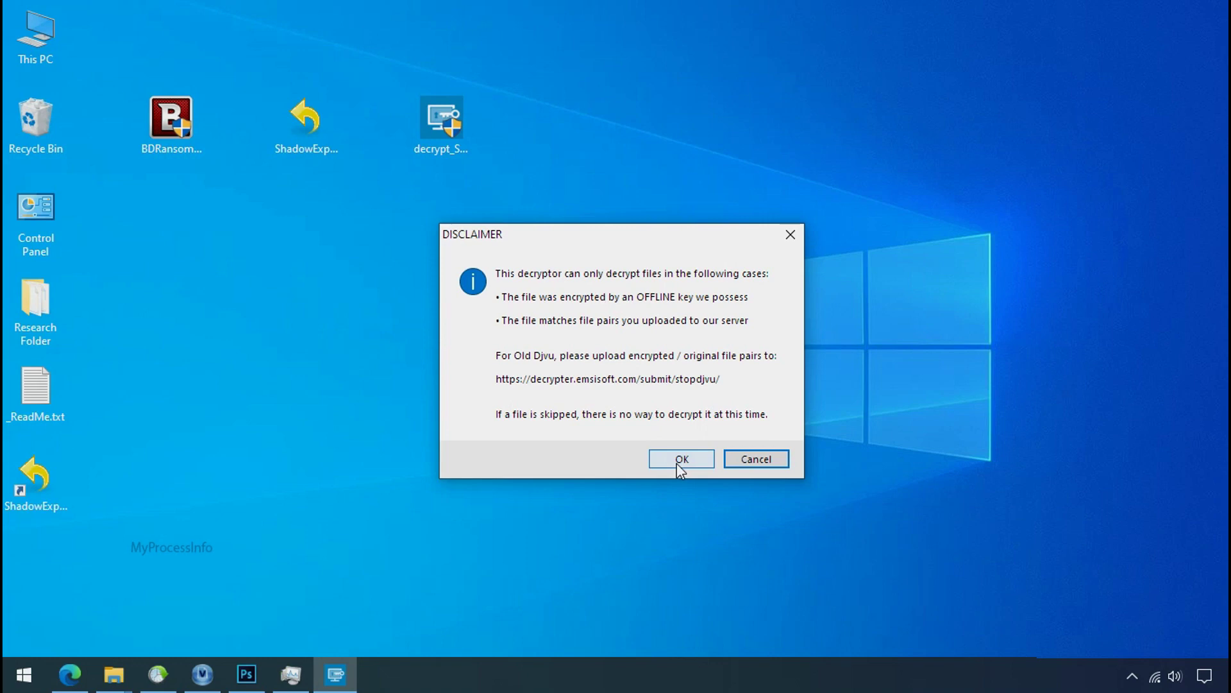
click(677, 461)
click(462, 504)
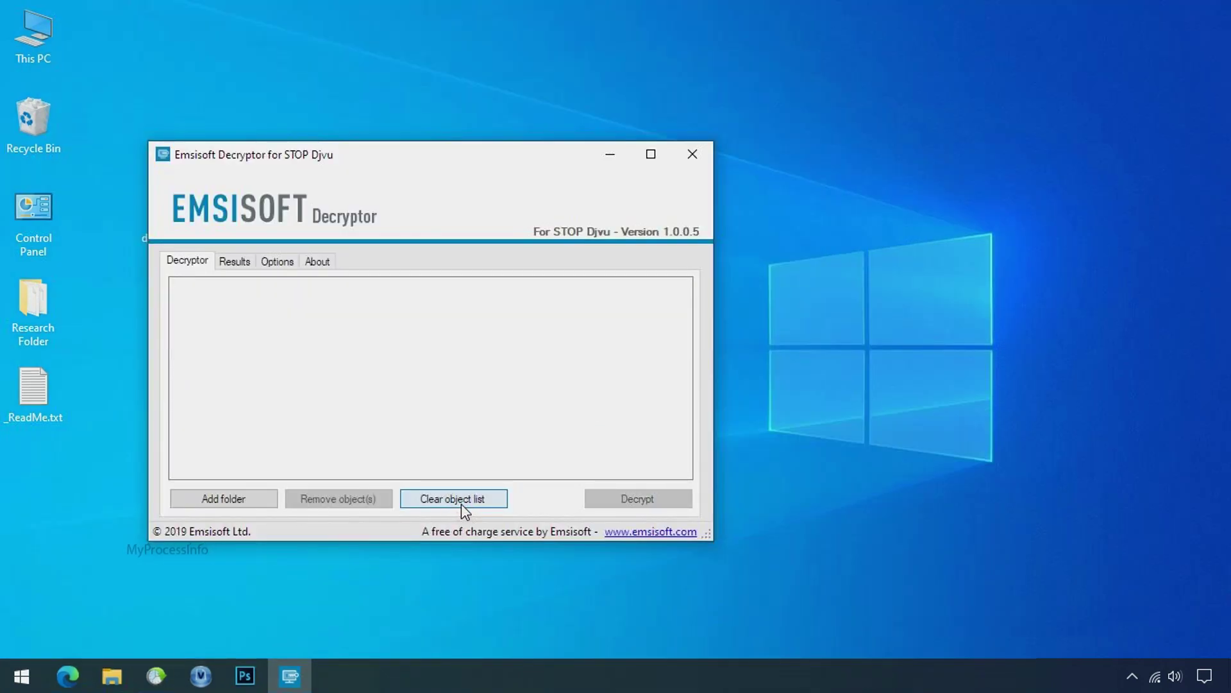
click(225, 499)
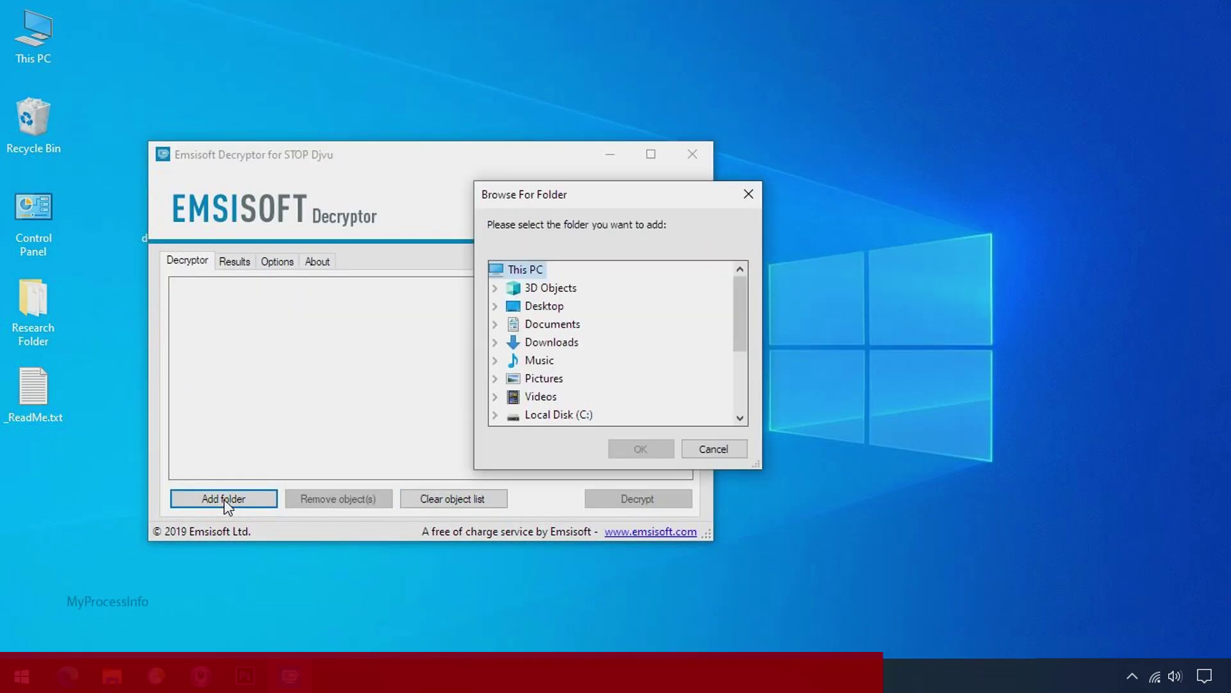
click(554, 307)
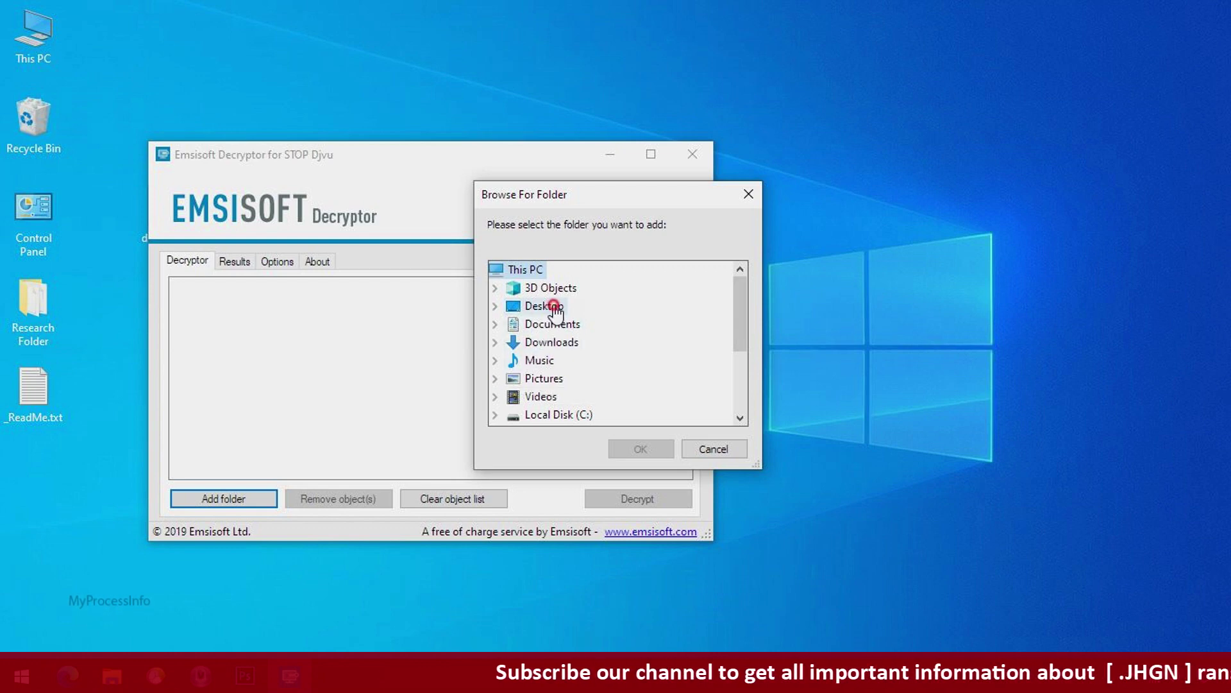
click(565, 324)
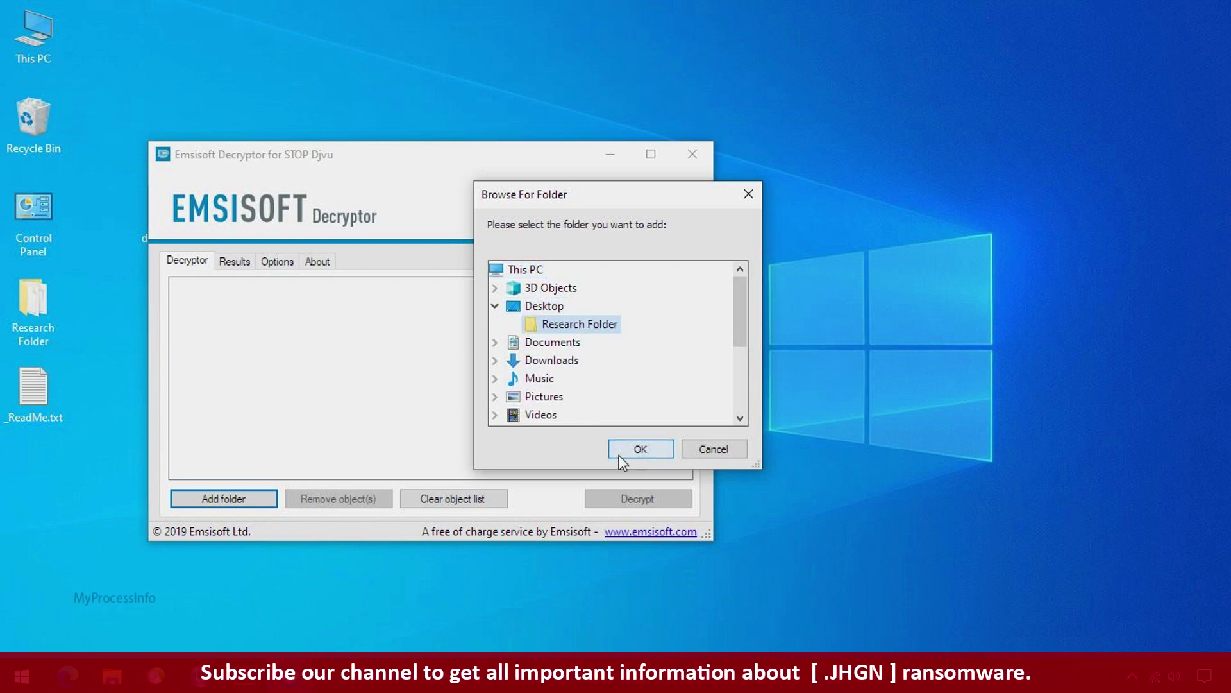
click(620, 453)
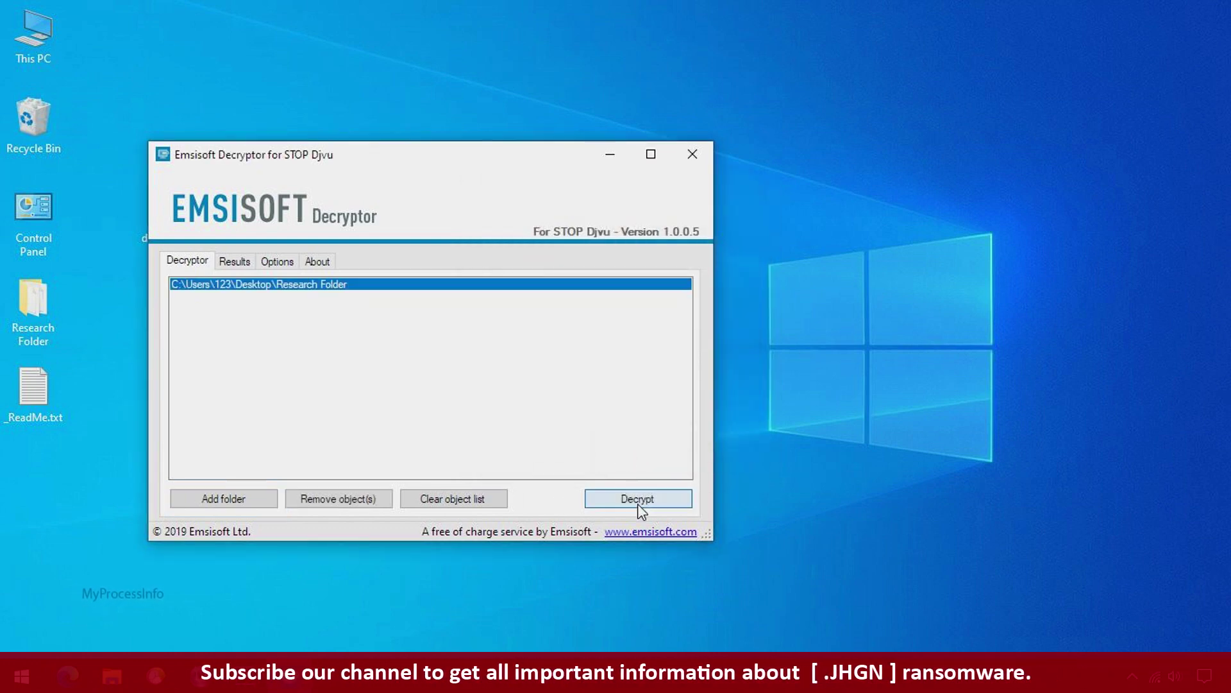
click(638, 503)
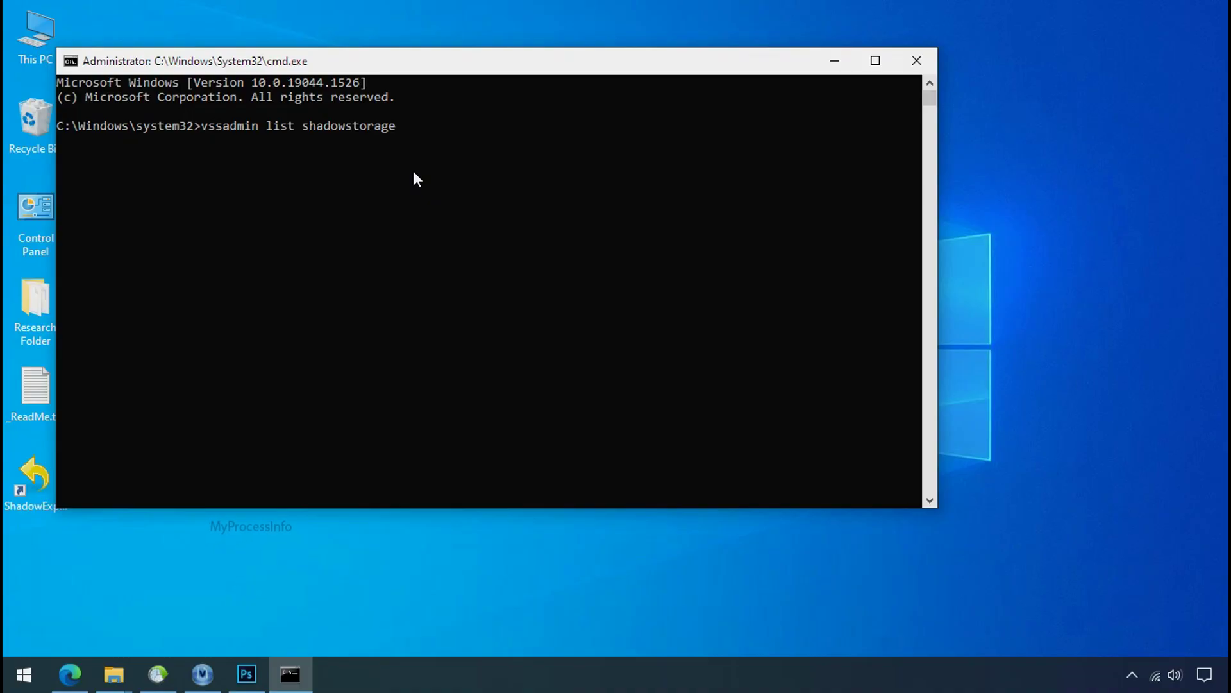
Run vssadmin list shadowstorage to show shadow storage for drives C: and H:
key(Return)
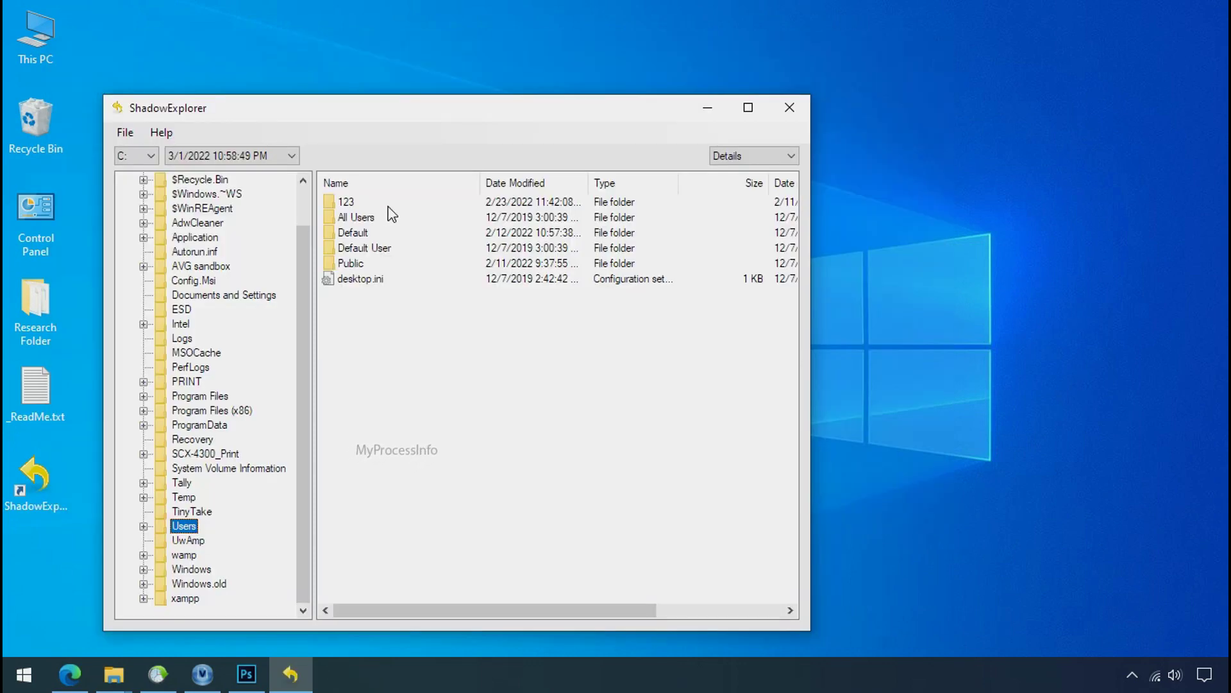
Export the snapshot's Users\123\Desktop\Research Folder to the Desktop
double_click(346, 202)
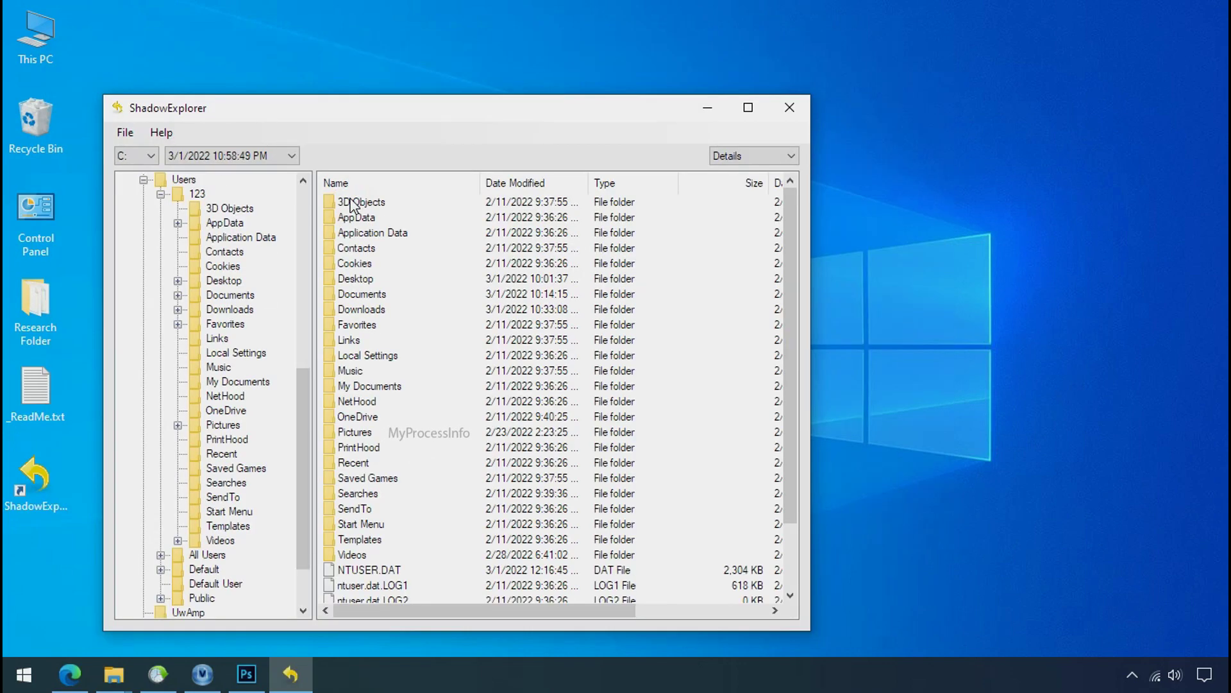
double_click(358, 278)
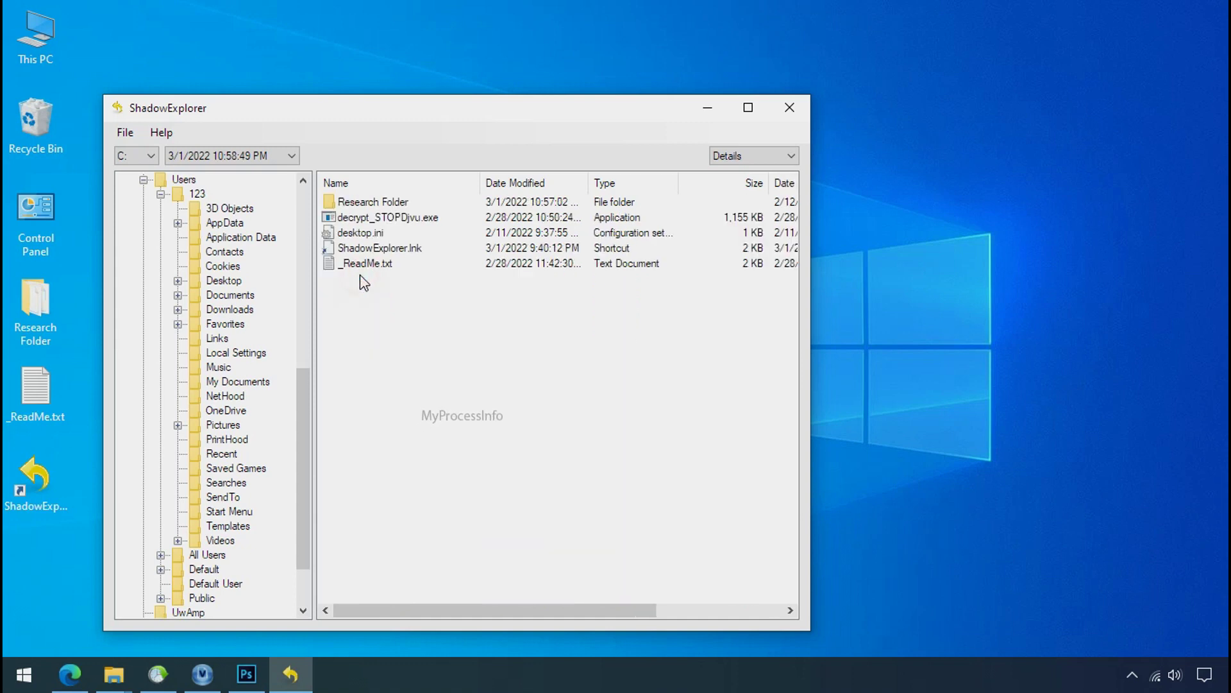
click(384, 203)
right_click(388, 203)
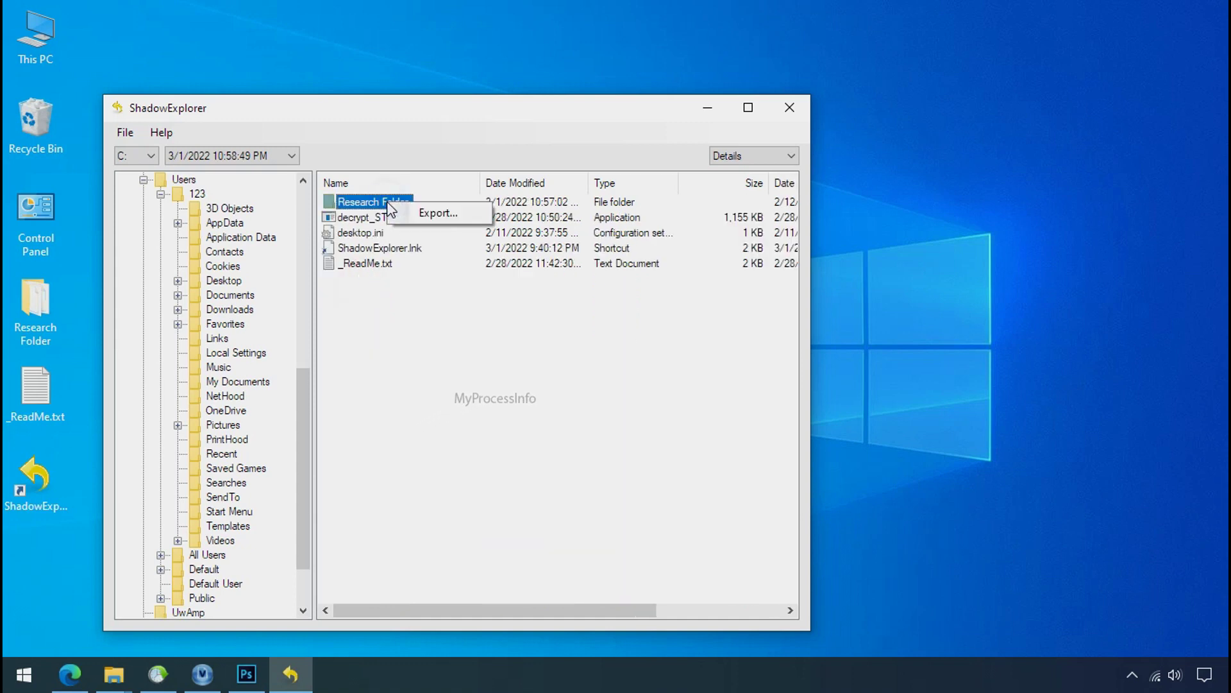
click(405, 216)
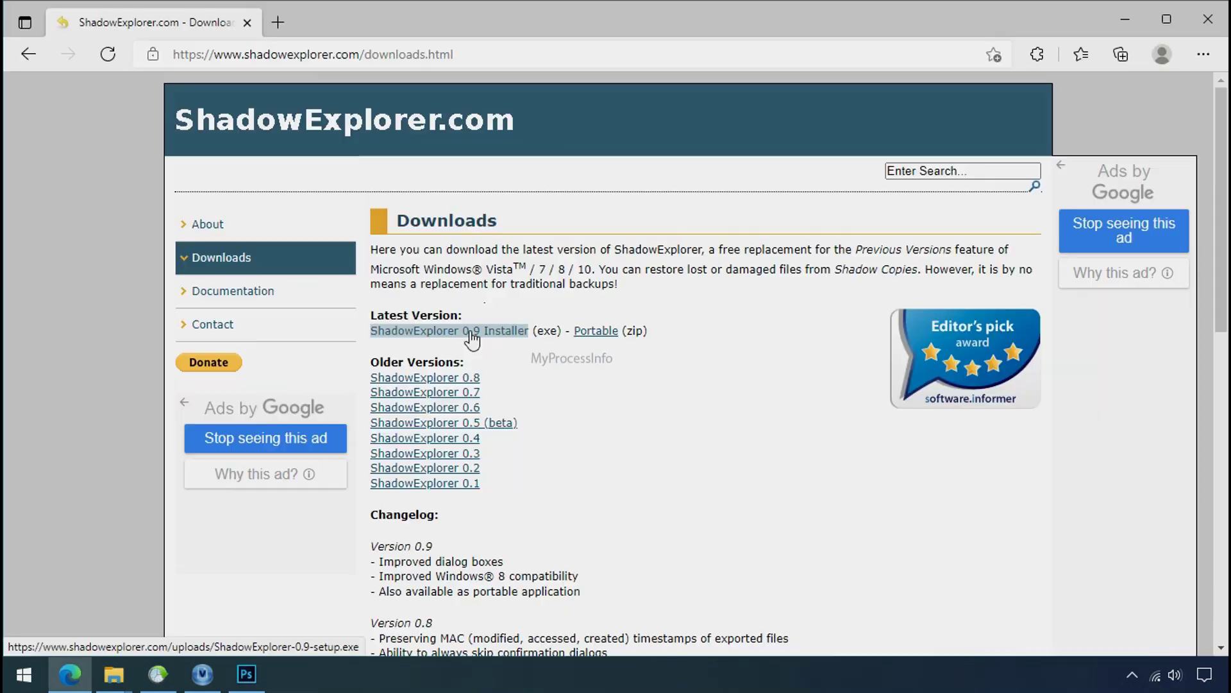
click(473, 332)
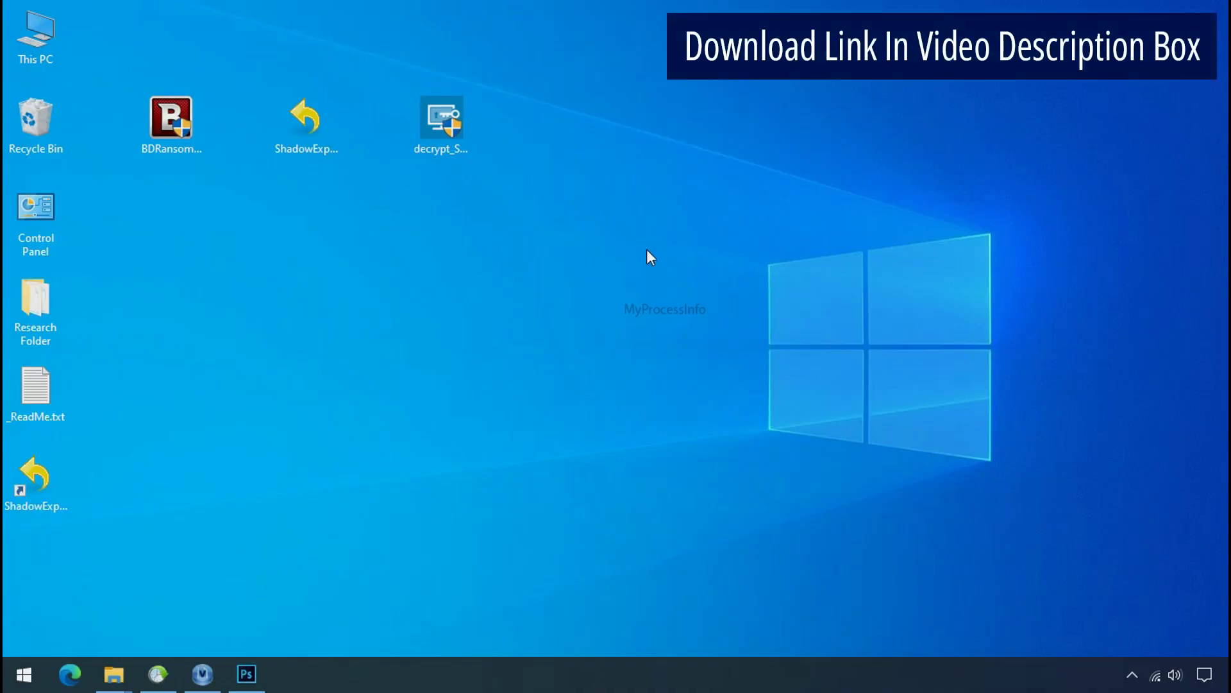
Launch ShadowExplorer with drive C: and the 3/1/2022 10:58:49 PM snapshot selected
double_click(61, 493)
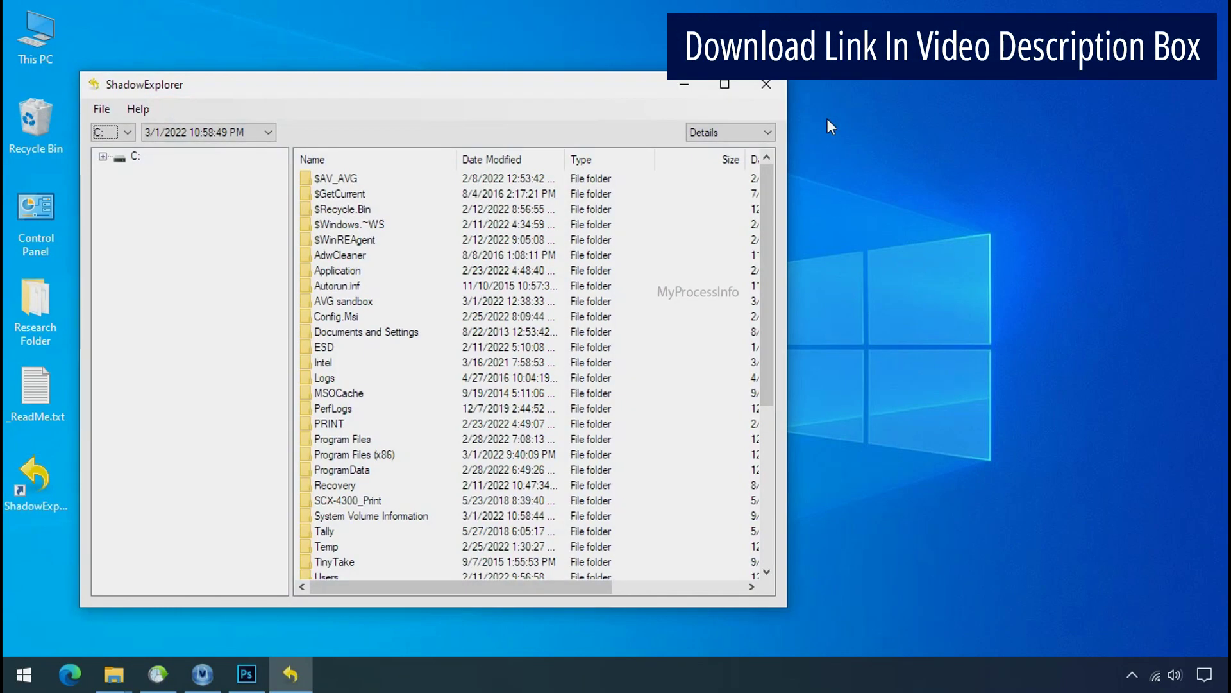
click(125, 133)
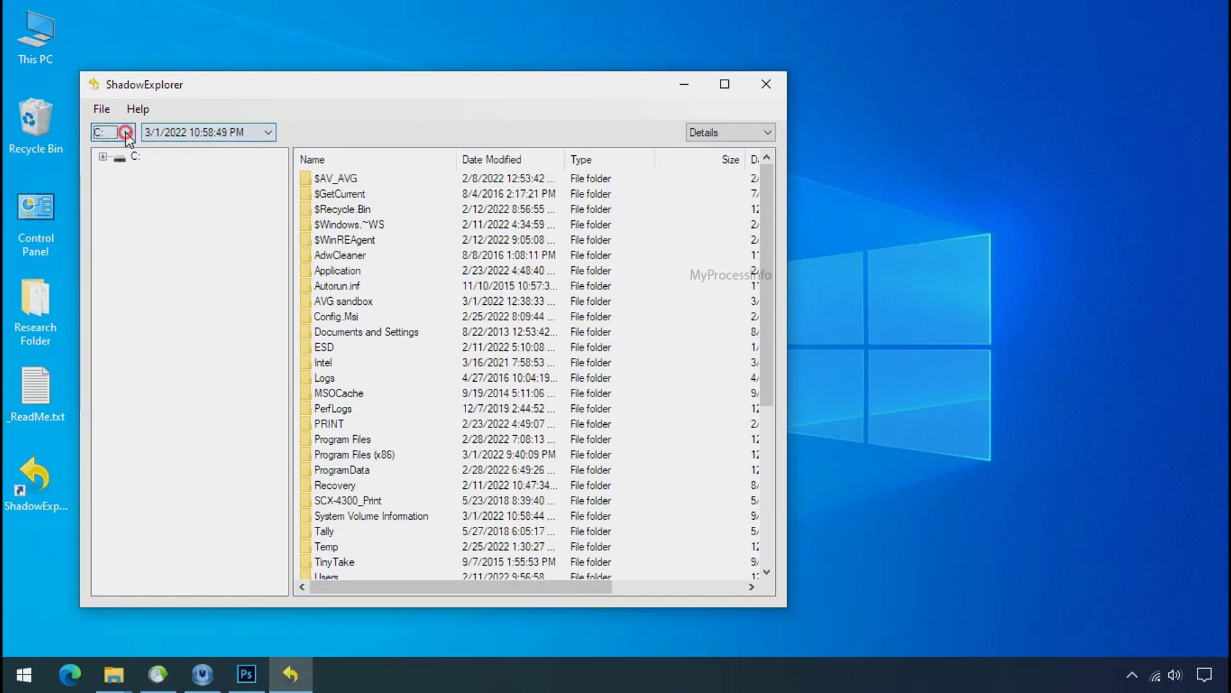
click(121, 148)
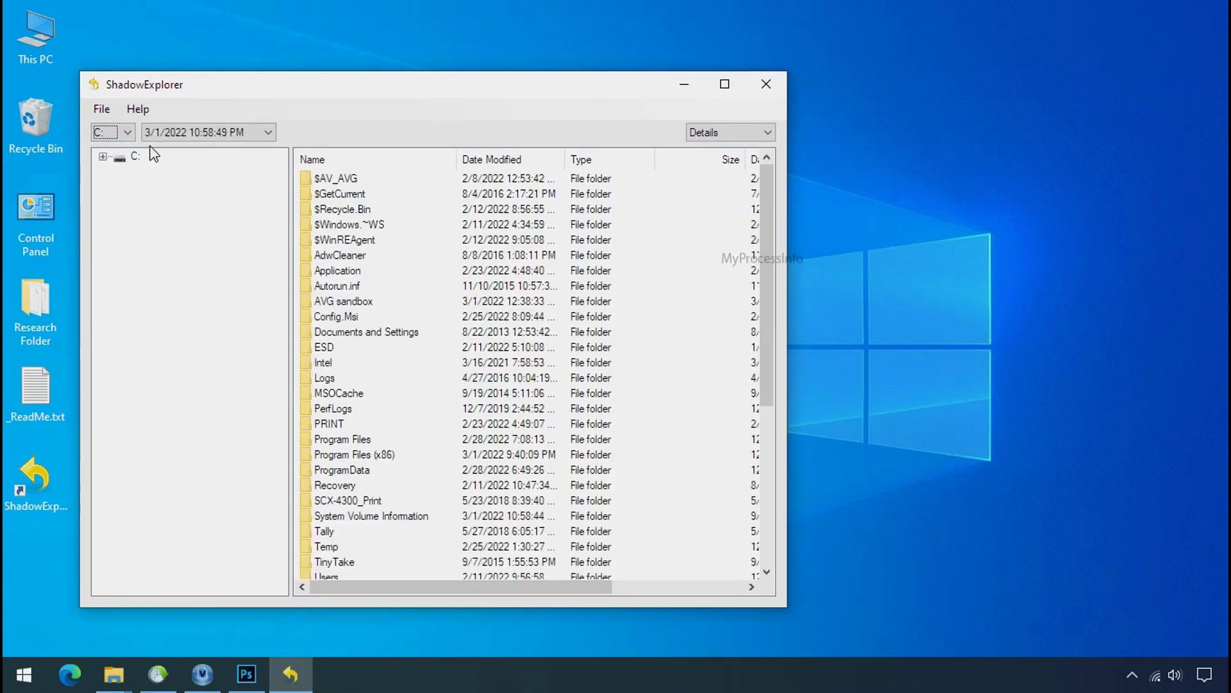
click(236, 133)
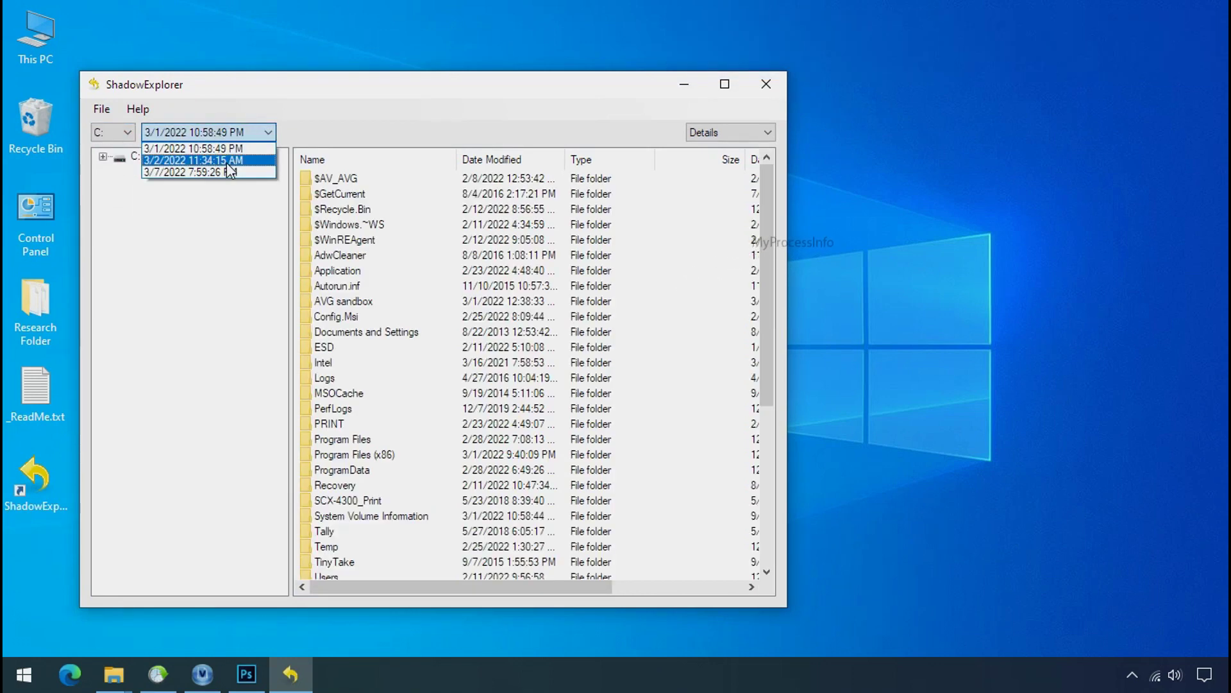
click(224, 149)
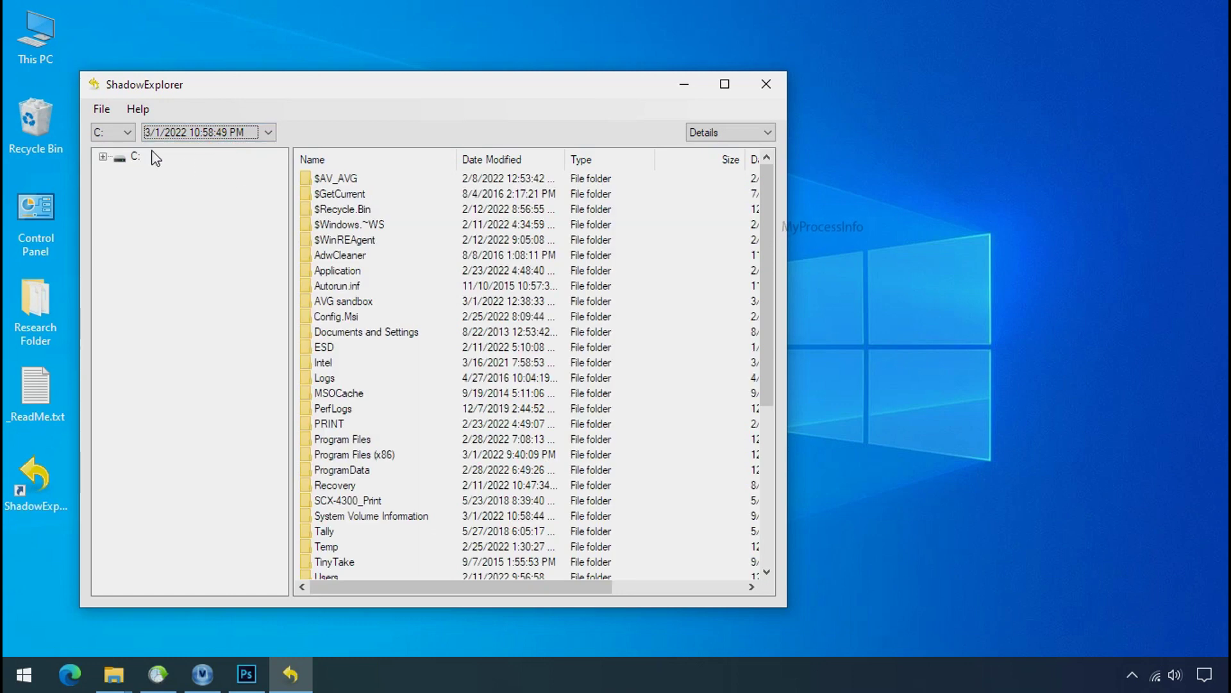
Browse the snapshot to C:\Users\123\Desktop, which lists Research Folder
click(104, 157)
click(161, 546)
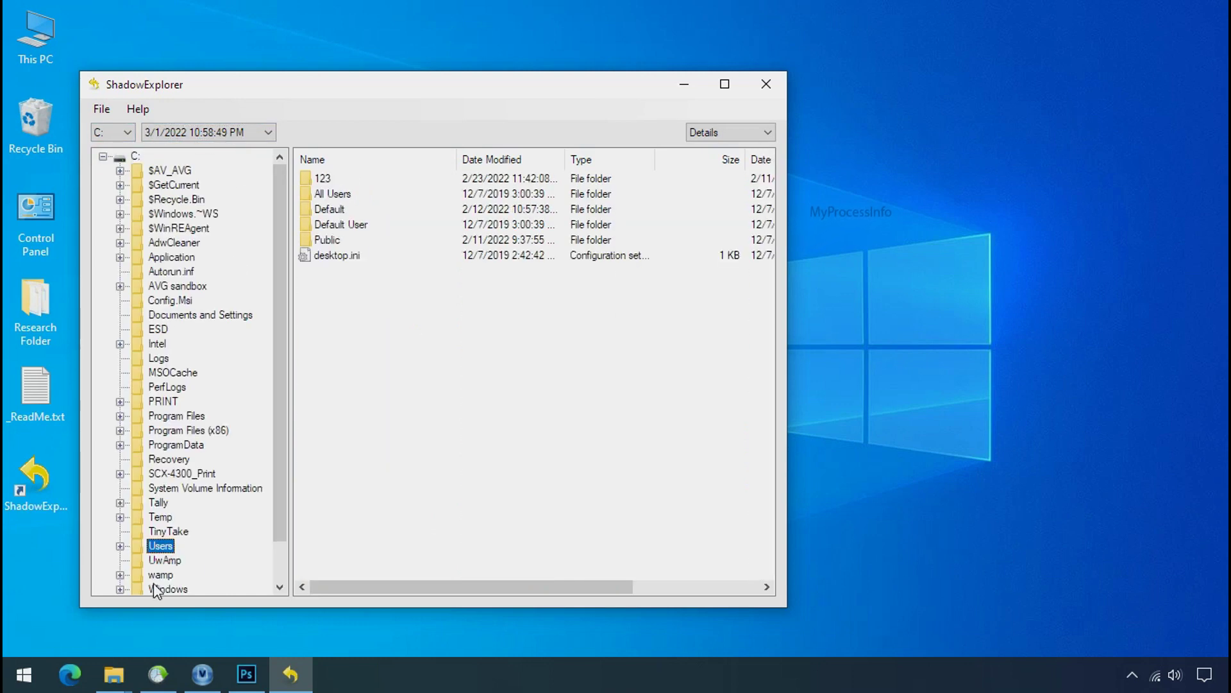
click(322, 180)
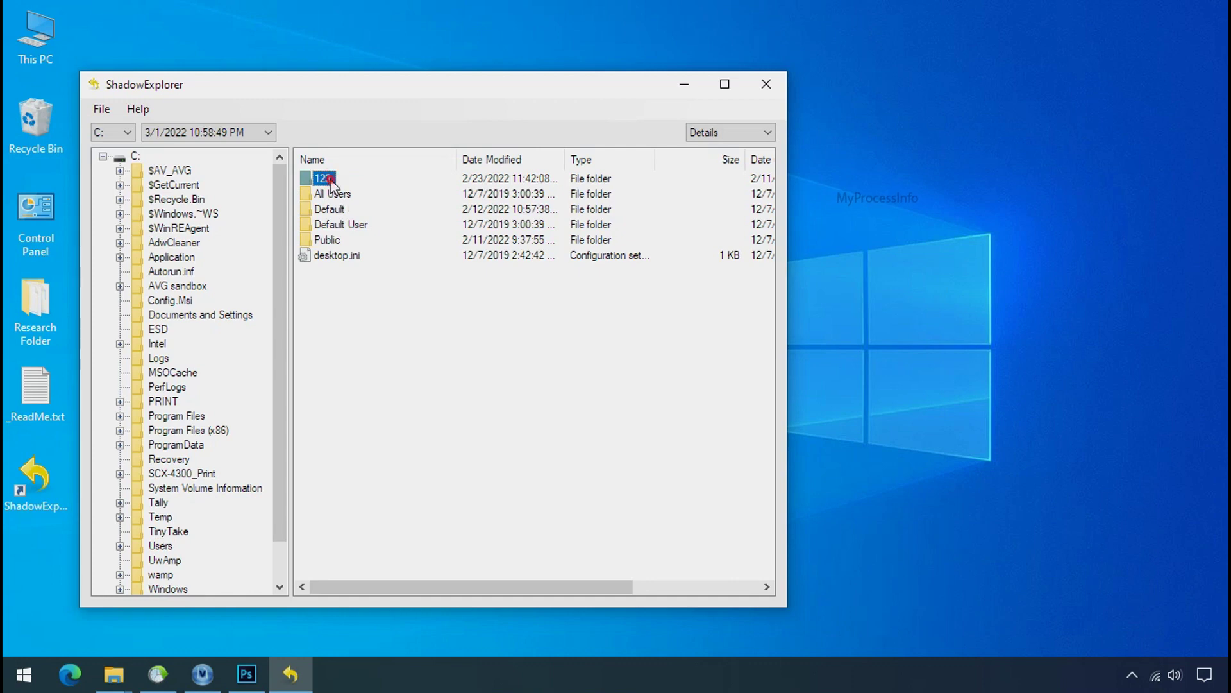
double_click(329, 182)
click(334, 256)
double_click(336, 257)
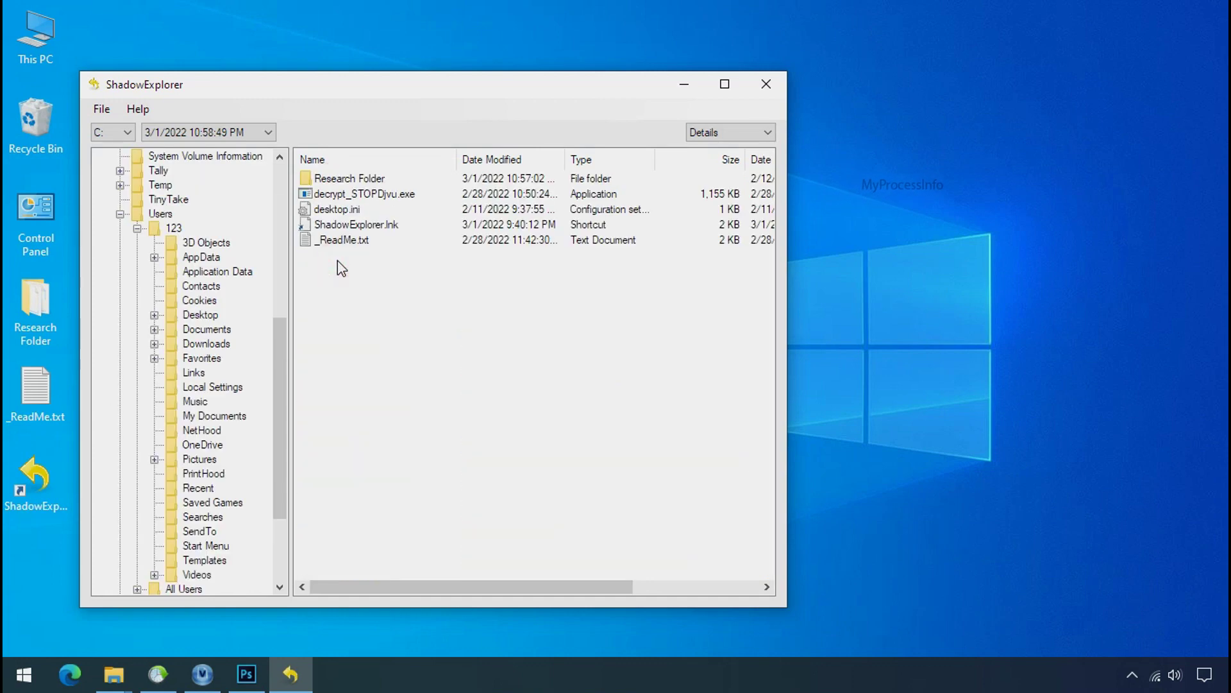
Export Research Folder to Softwares (G:)\Recover, then minimize ShadowExplorer
right_click(353, 181)
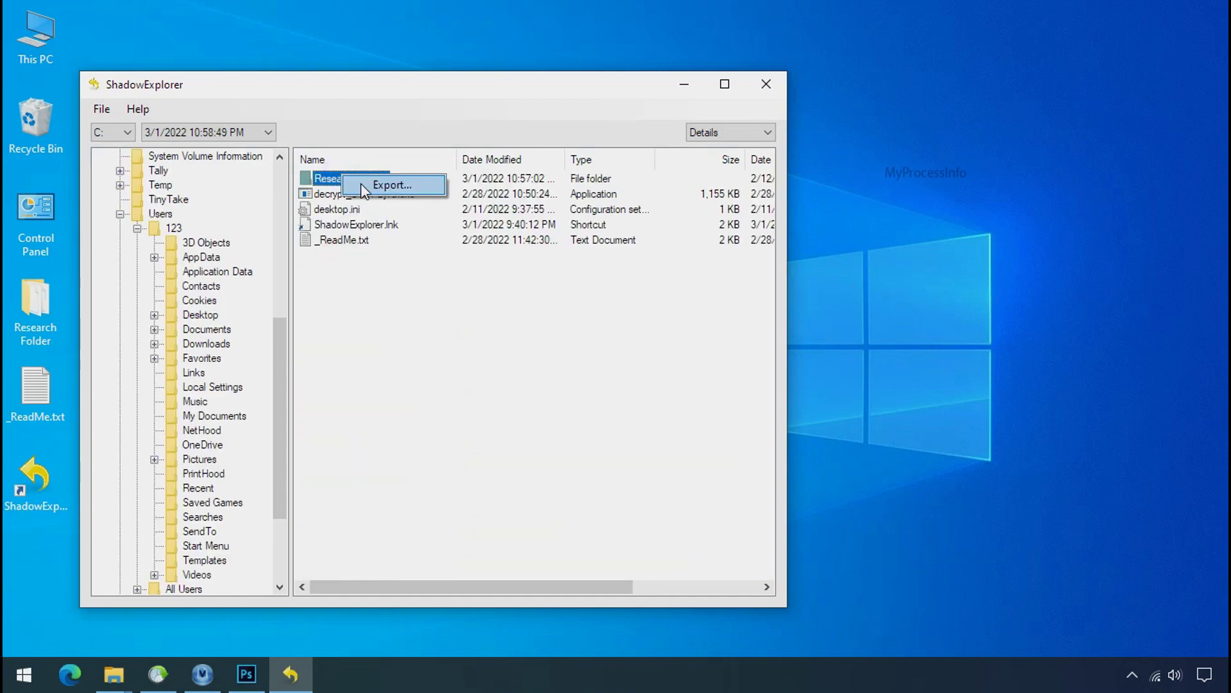
click(388, 185)
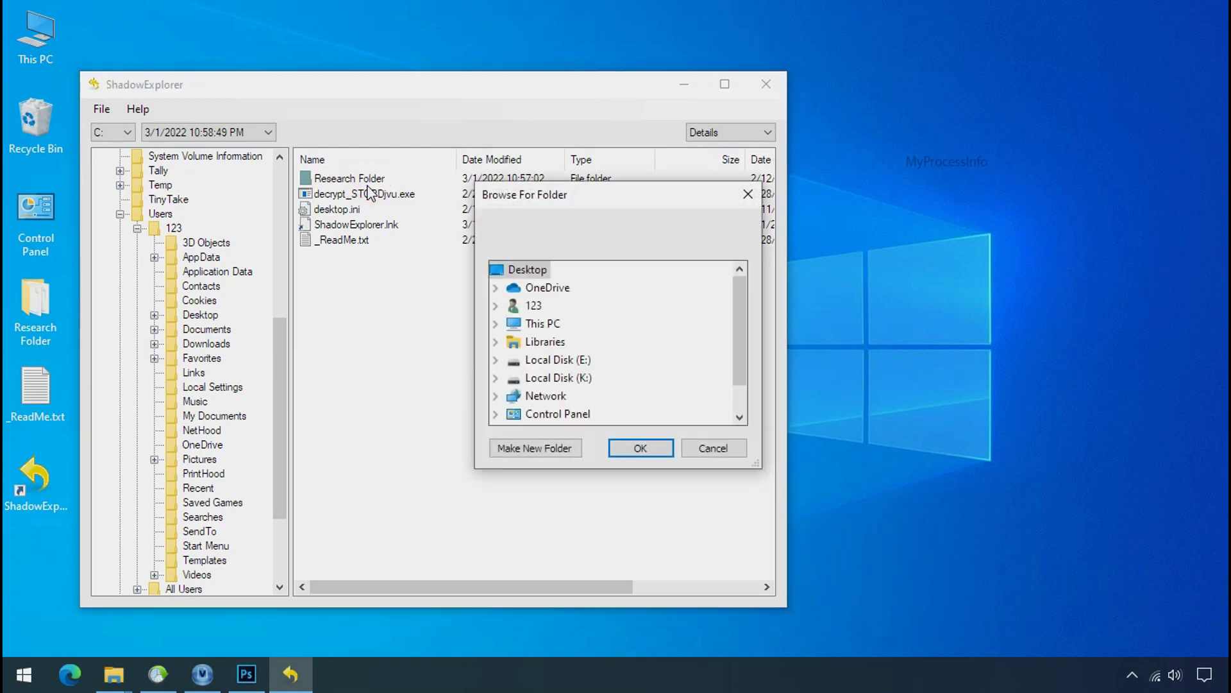
double_click(544, 325)
scroll(585, 346, down, 2)
double_click(566, 360)
click(579, 377)
click(637, 449)
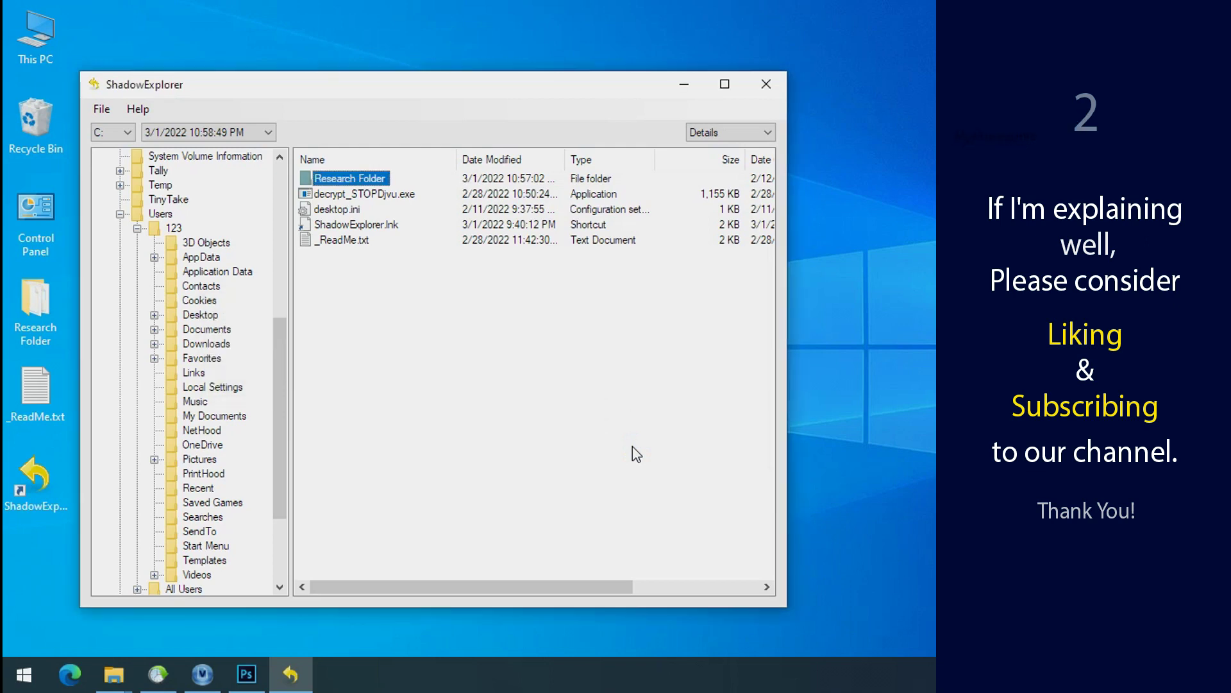
click(687, 91)
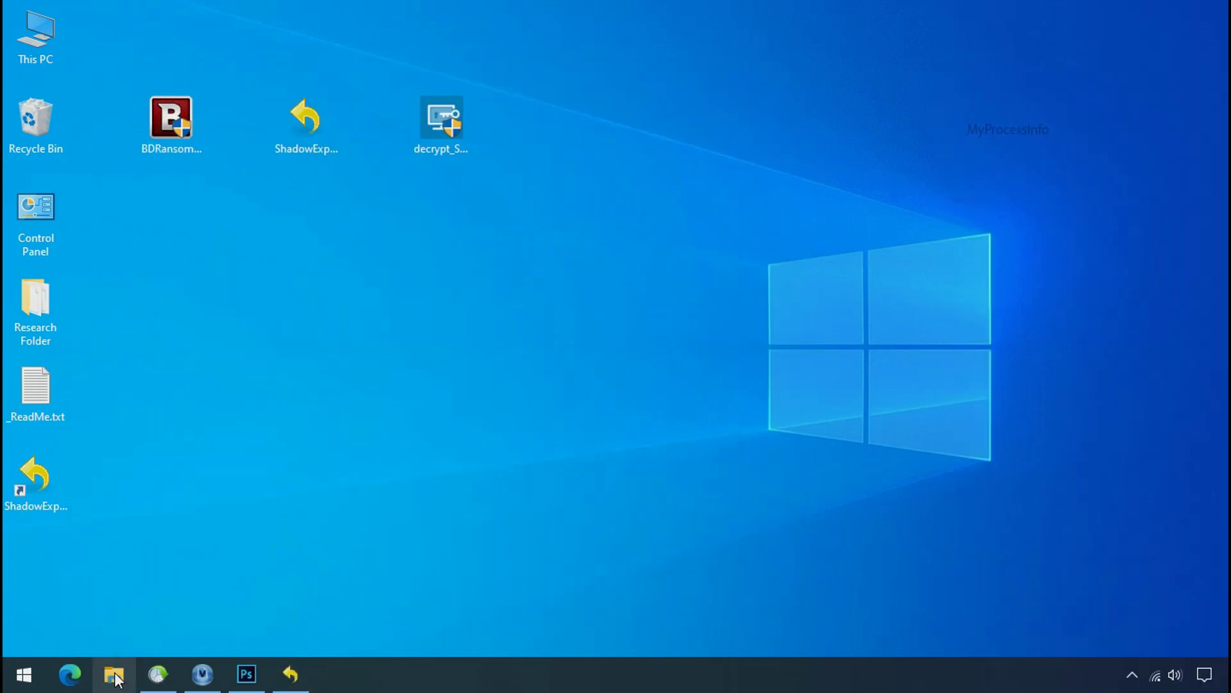
Open Research Folder under Softwares (G:)\Recover in File Explorer
click(114, 675)
click(90, 491)
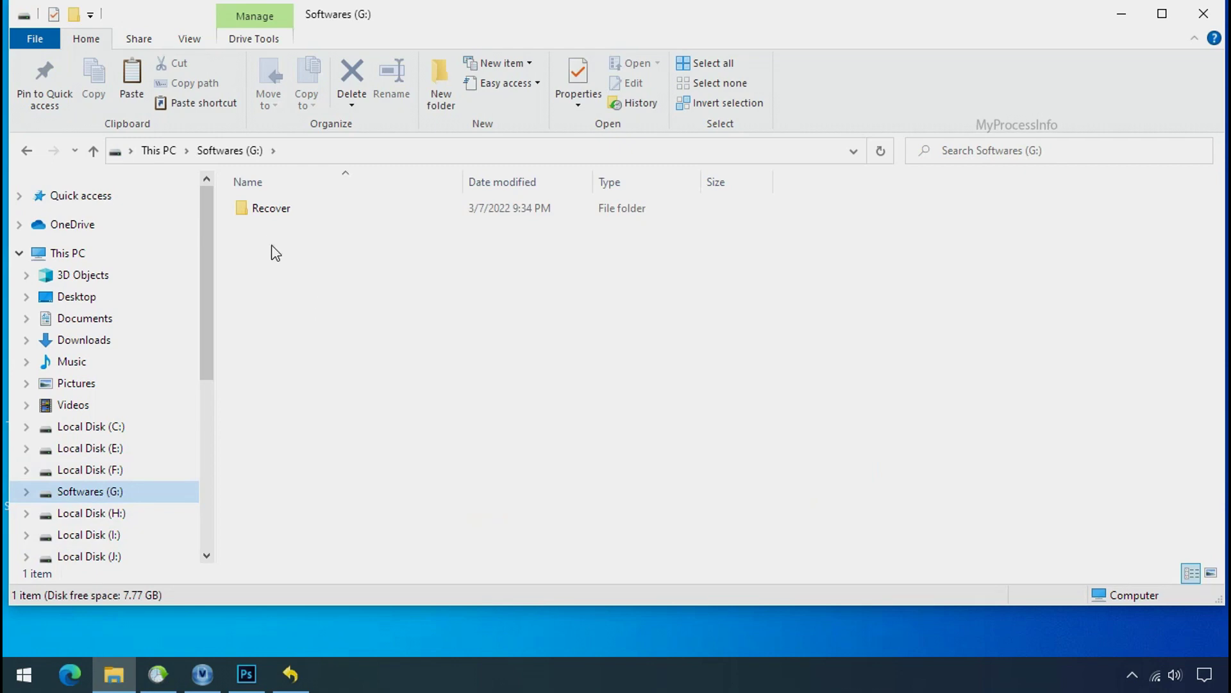
double_click(247, 209)
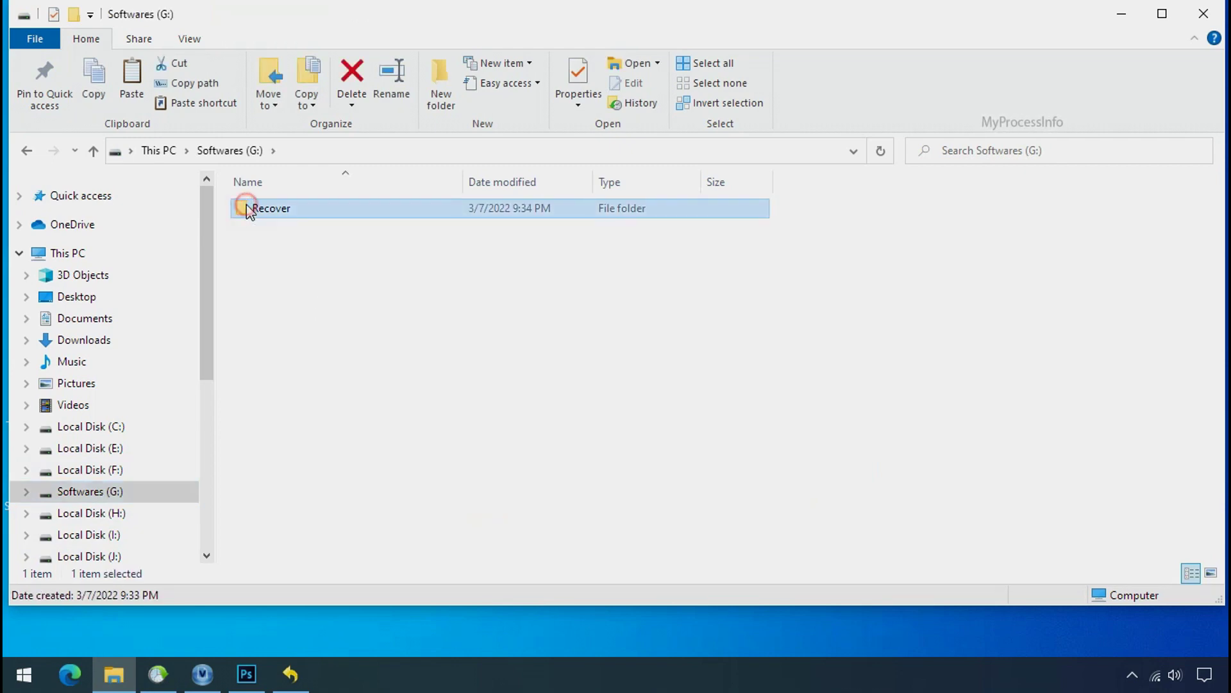
double_click(257, 209)
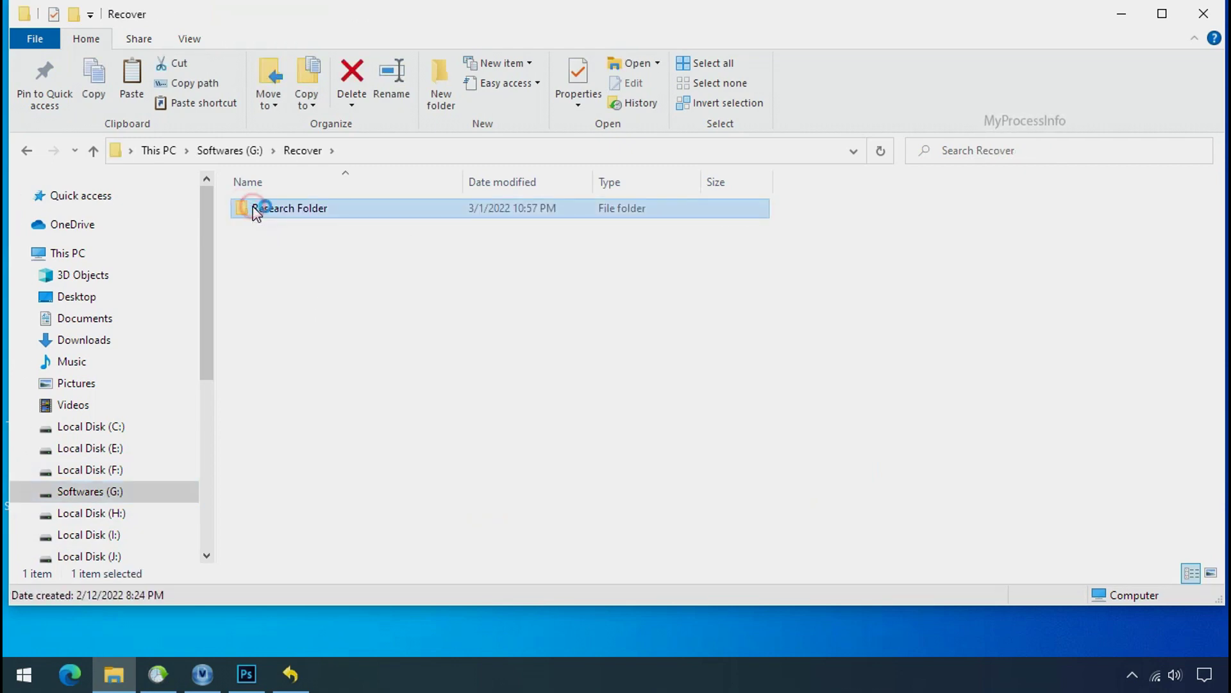
Check the PNG, PDF and XLSX test files and enlarge them to Extra large icons
click(269, 210)
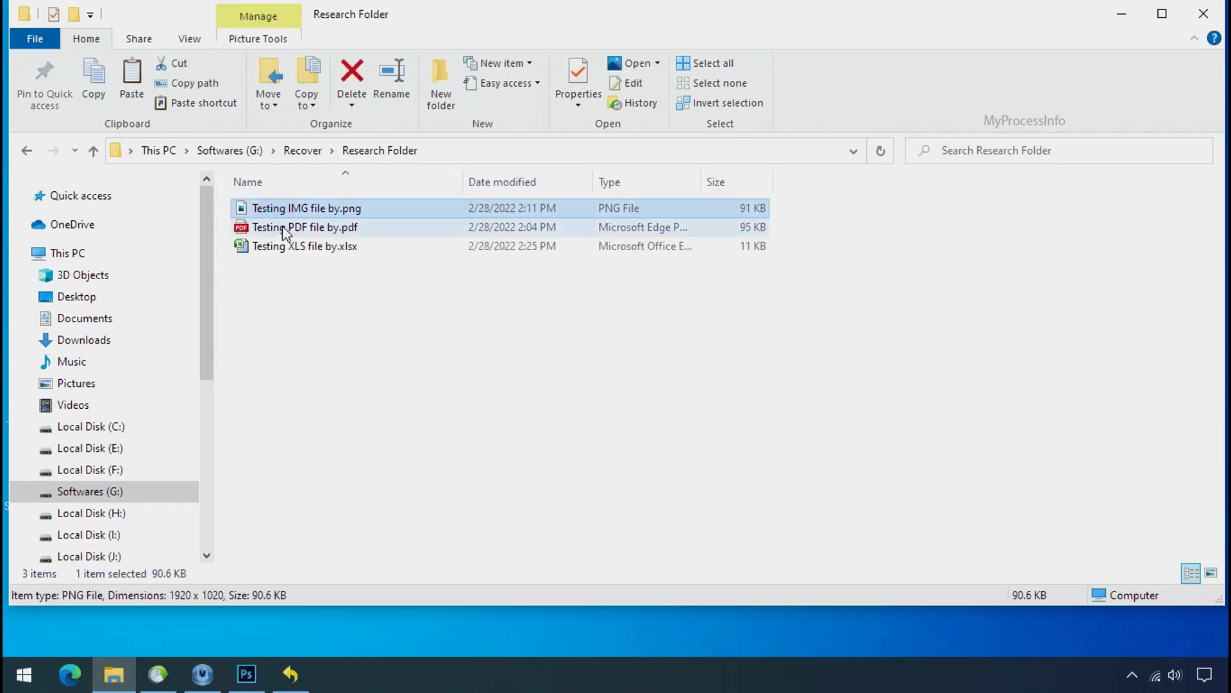
click(282, 227)
click(300, 245)
click(318, 210)
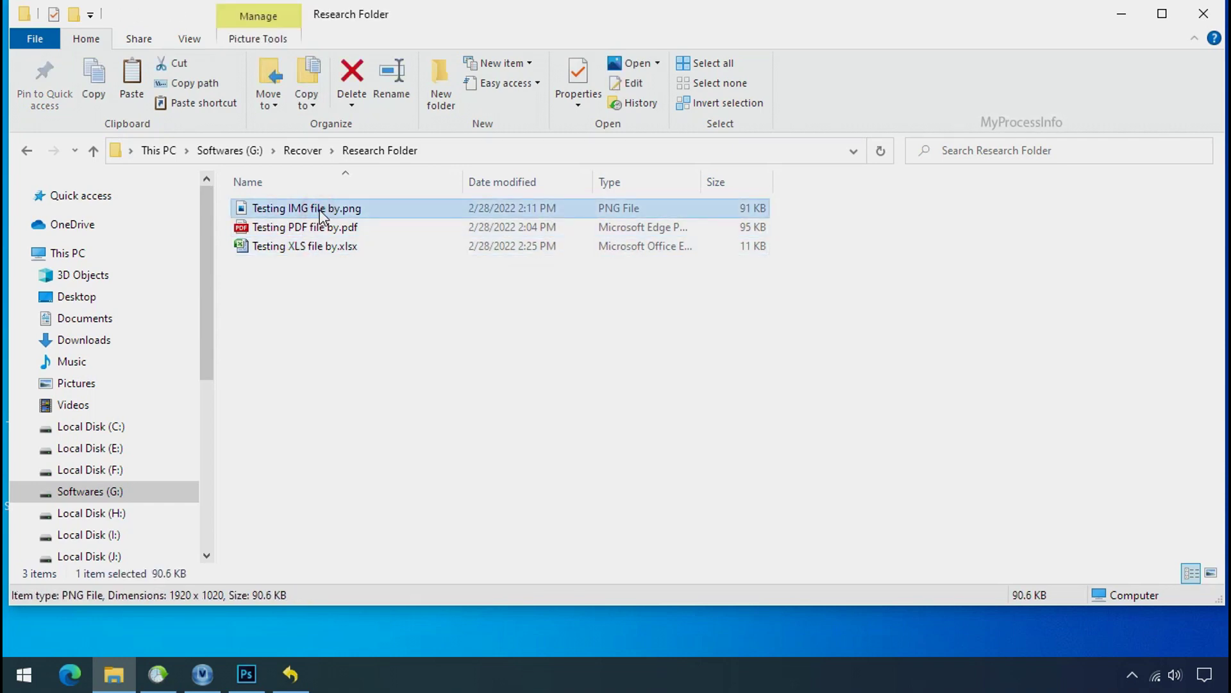
ctrl+scroll(509, 354, up, 1)
ctrl+scroll(509, 354, up, 1)
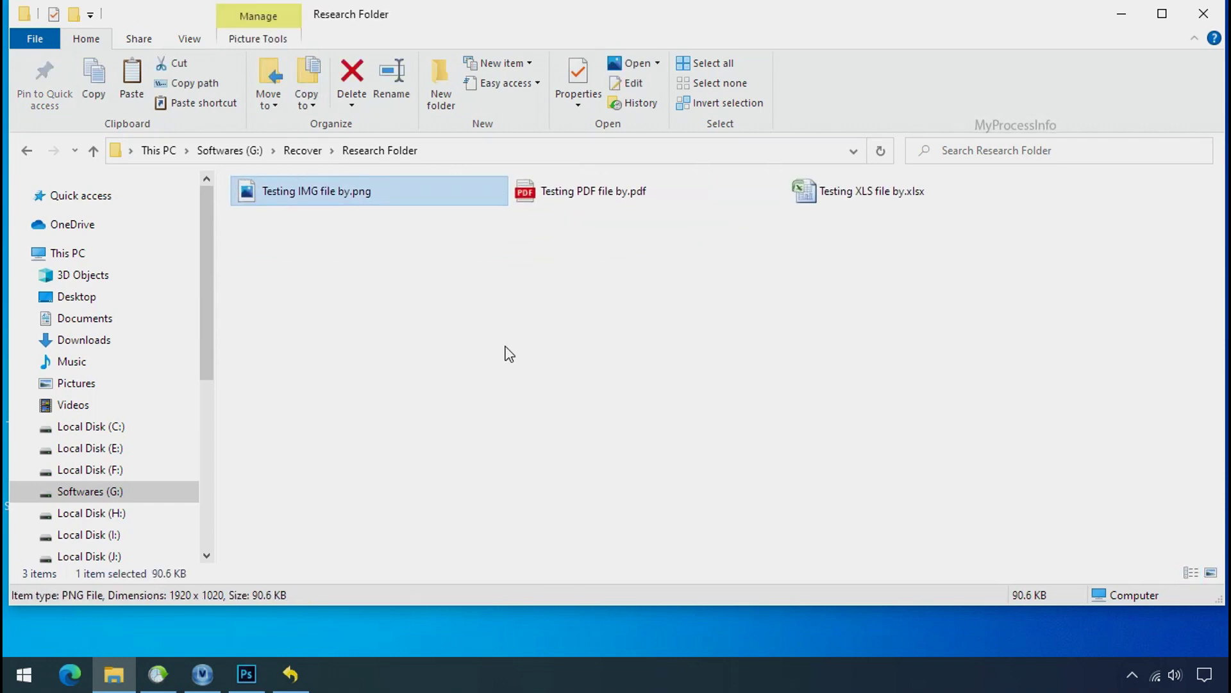
ctrl+scroll(509, 354, up, 1)
ctrl+scroll(509, 354, up, 1)
ctrl+scroll(506, 352, up, 1)
ctrl+scroll(506, 352, up, 1)
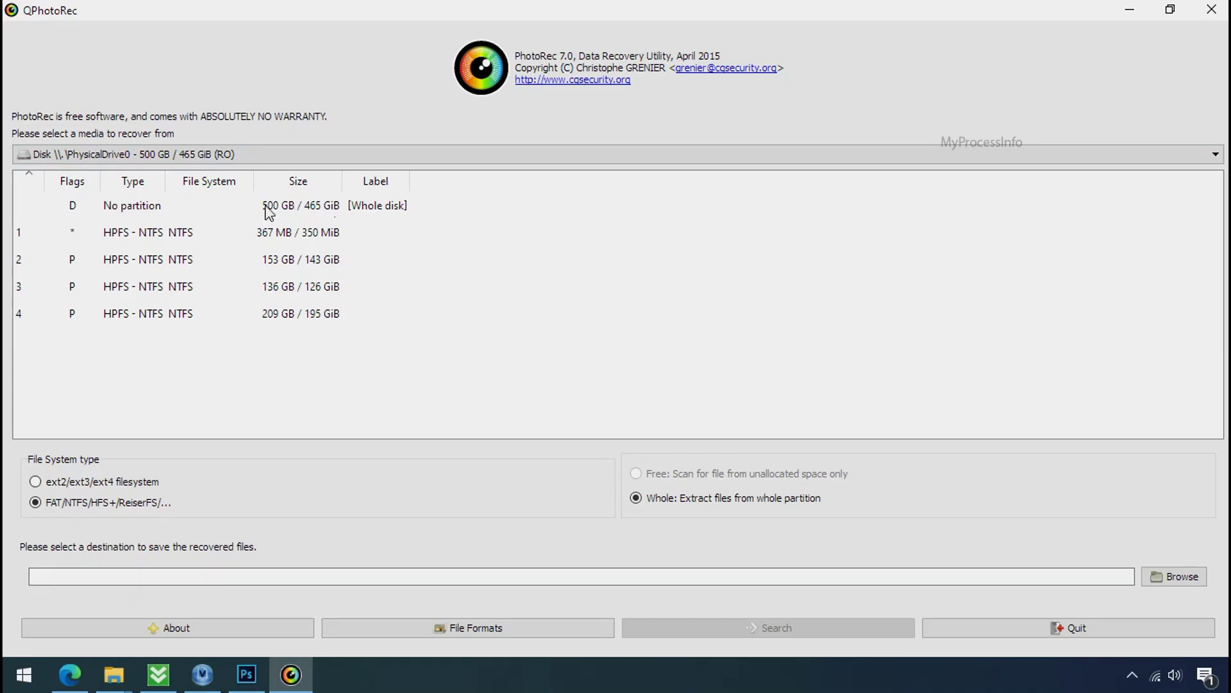
click(204, 160)
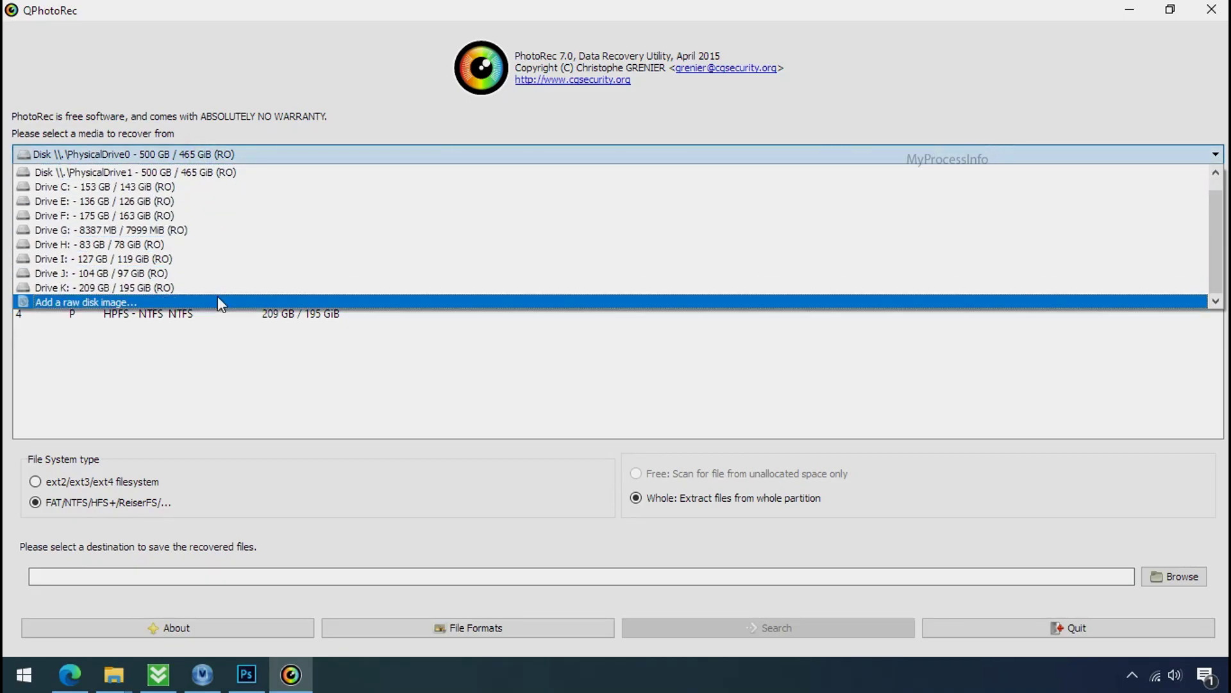
click(320, 93)
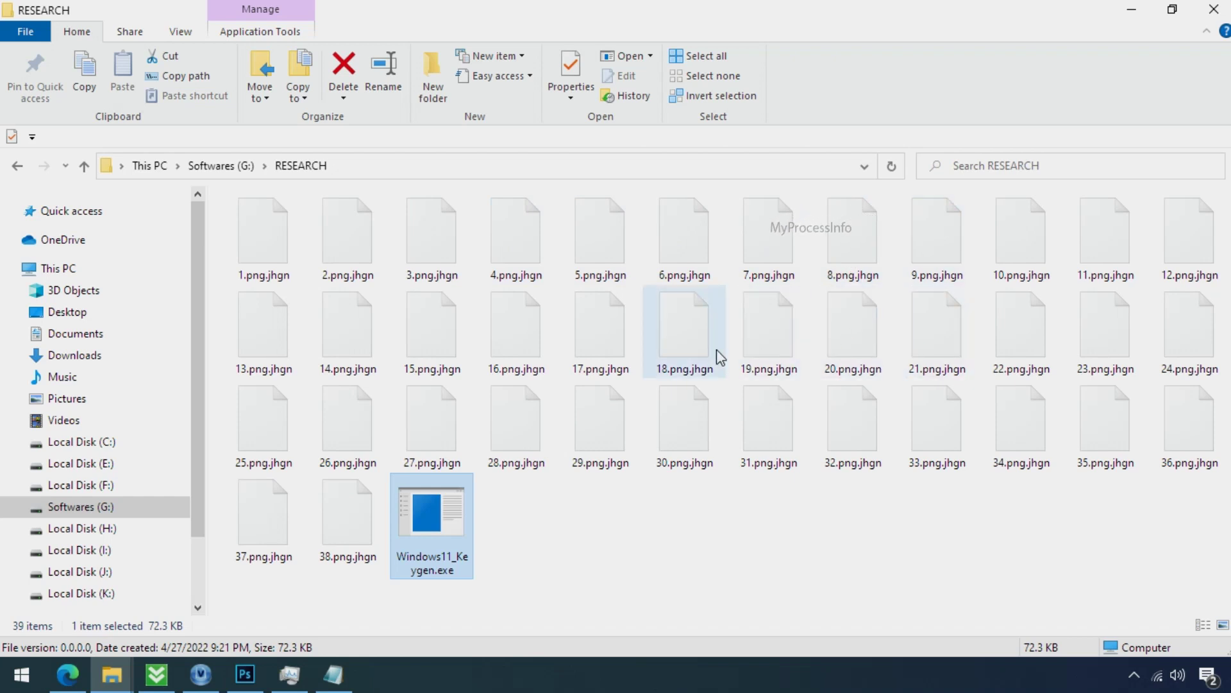
Rename 17.png.jhgn to 17.png, confirming the extension change
click(601, 366)
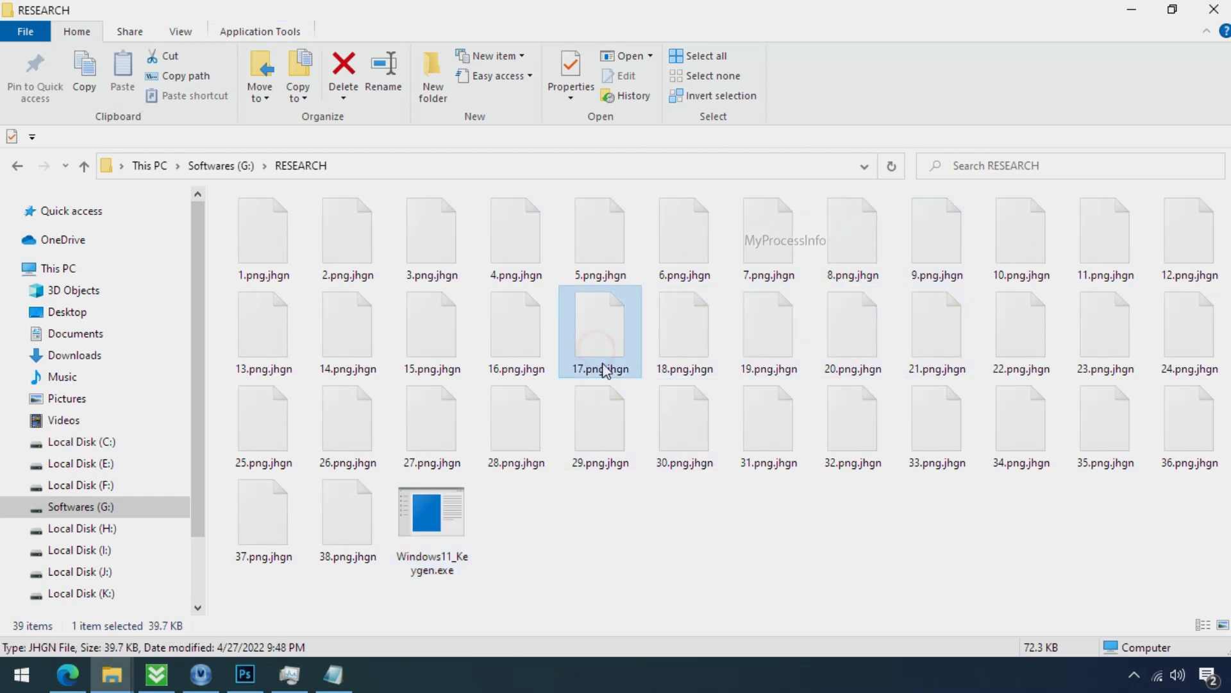
click(611, 371)
drag(609, 369, 640, 378)
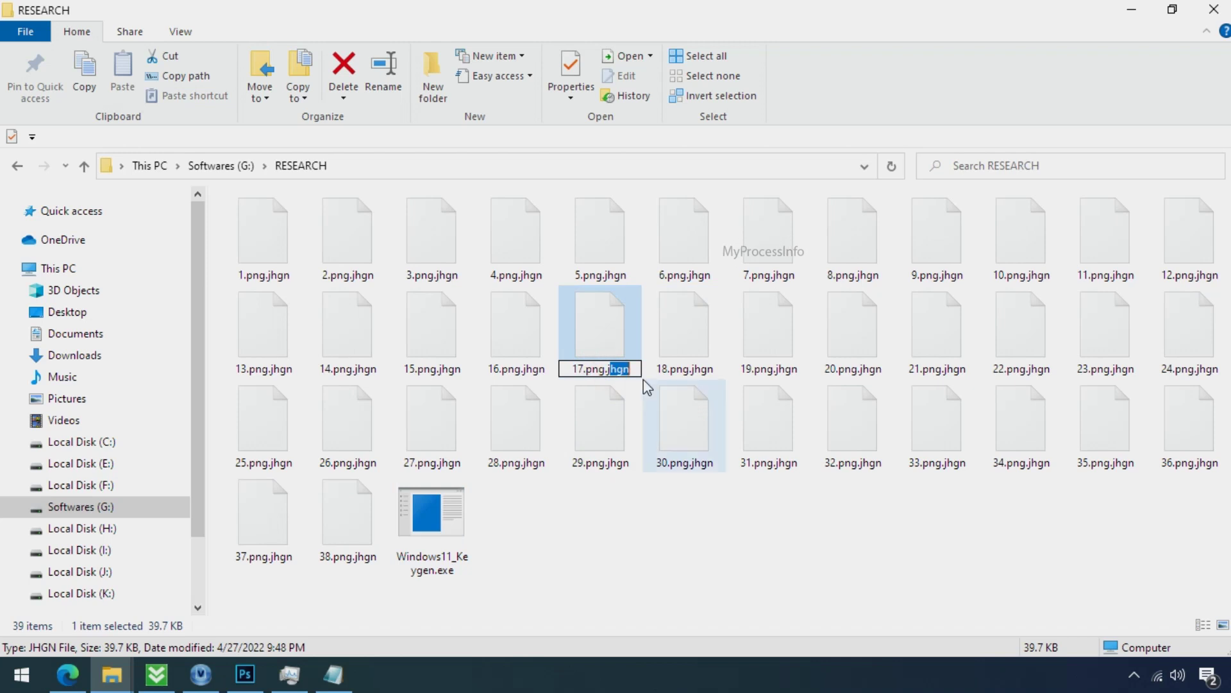
key(BackSpace)
key(BackSpace)
key(Return)
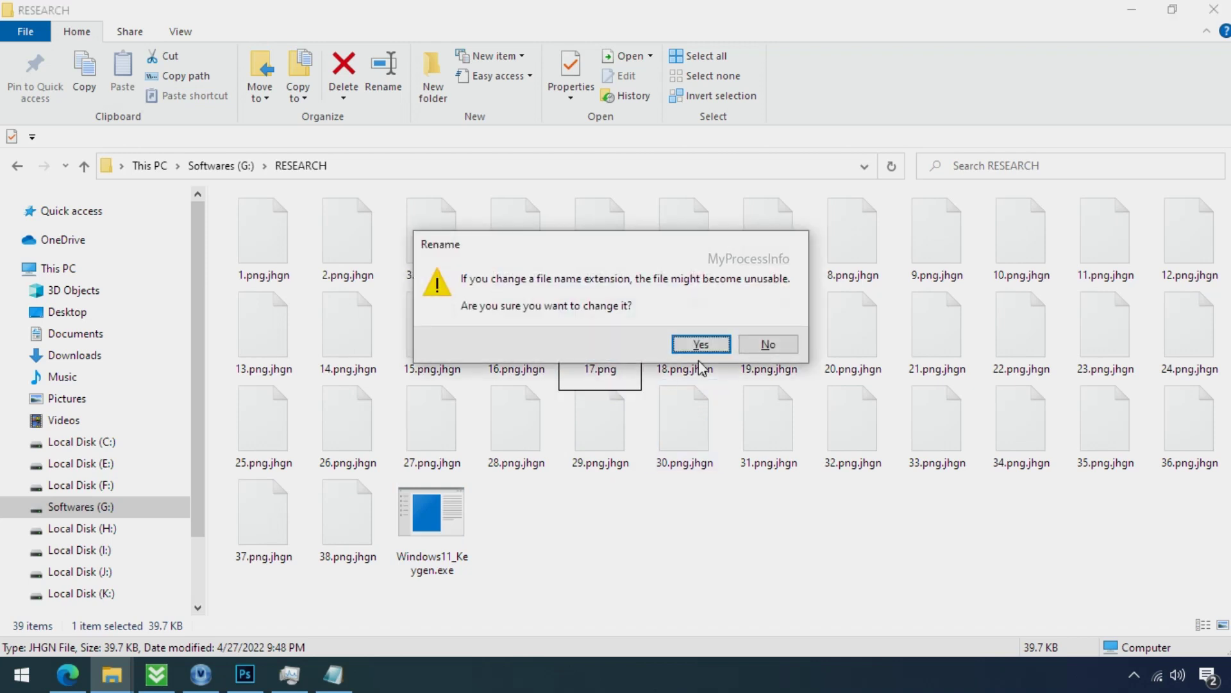
click(702, 344)
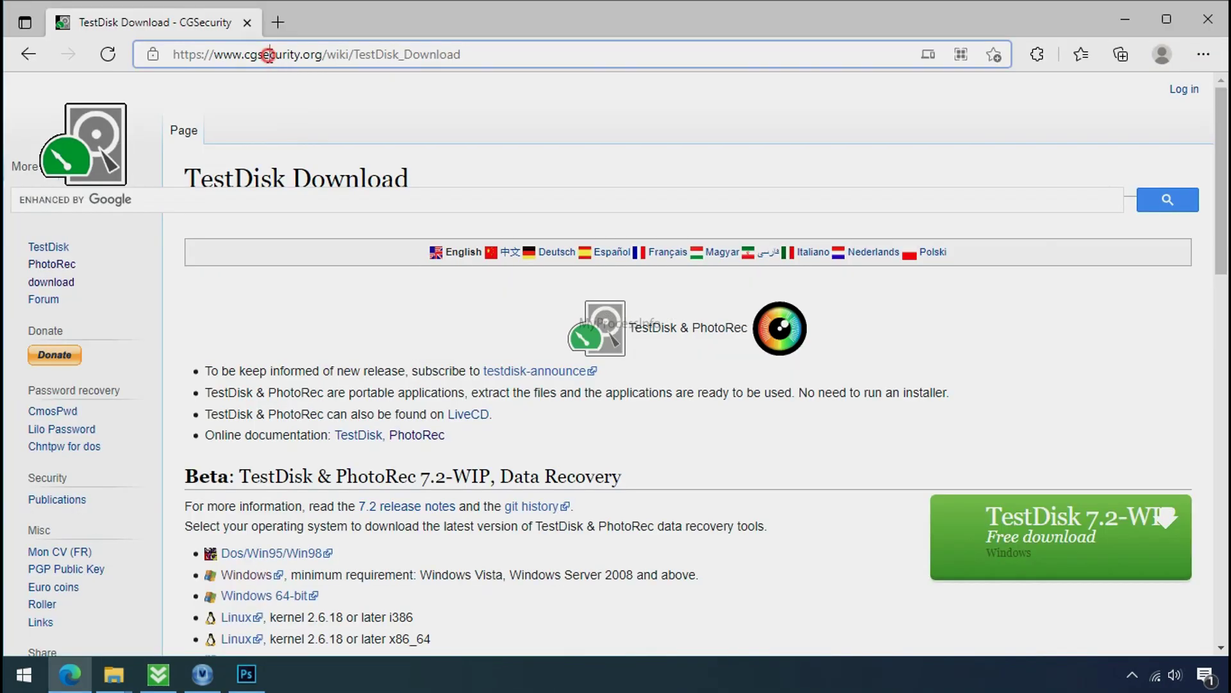
Close the TestDisk download page and select the TestDisk zip archive on the desktop
click(271, 55)
click(319, 124)
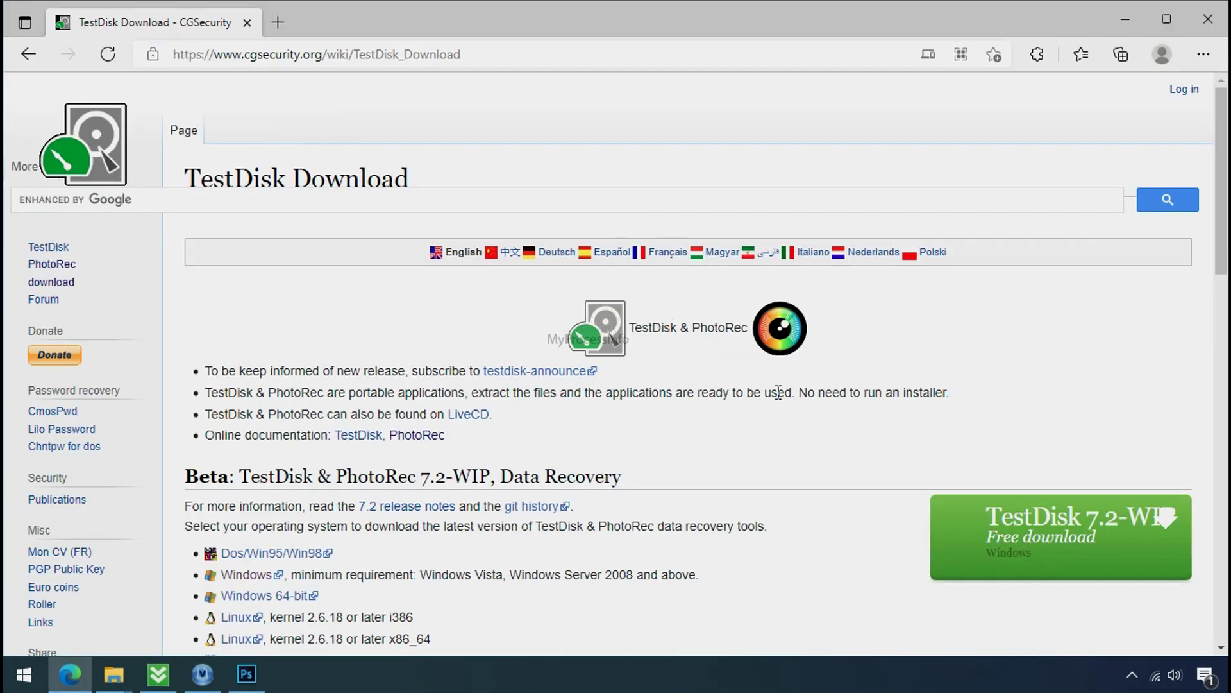
click(1208, 19)
click(596, 144)
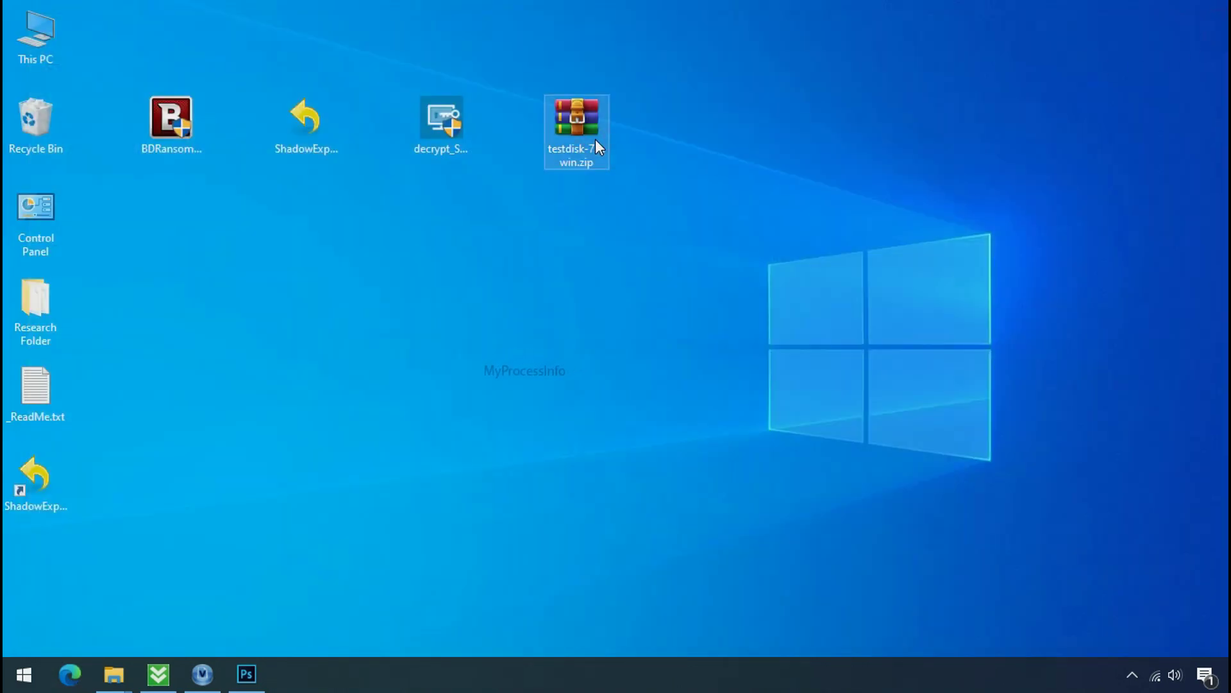
Extract testdisk-7.0.win.zip to its own folder and launch qphotorec_win.exe from it
right_click(598, 141)
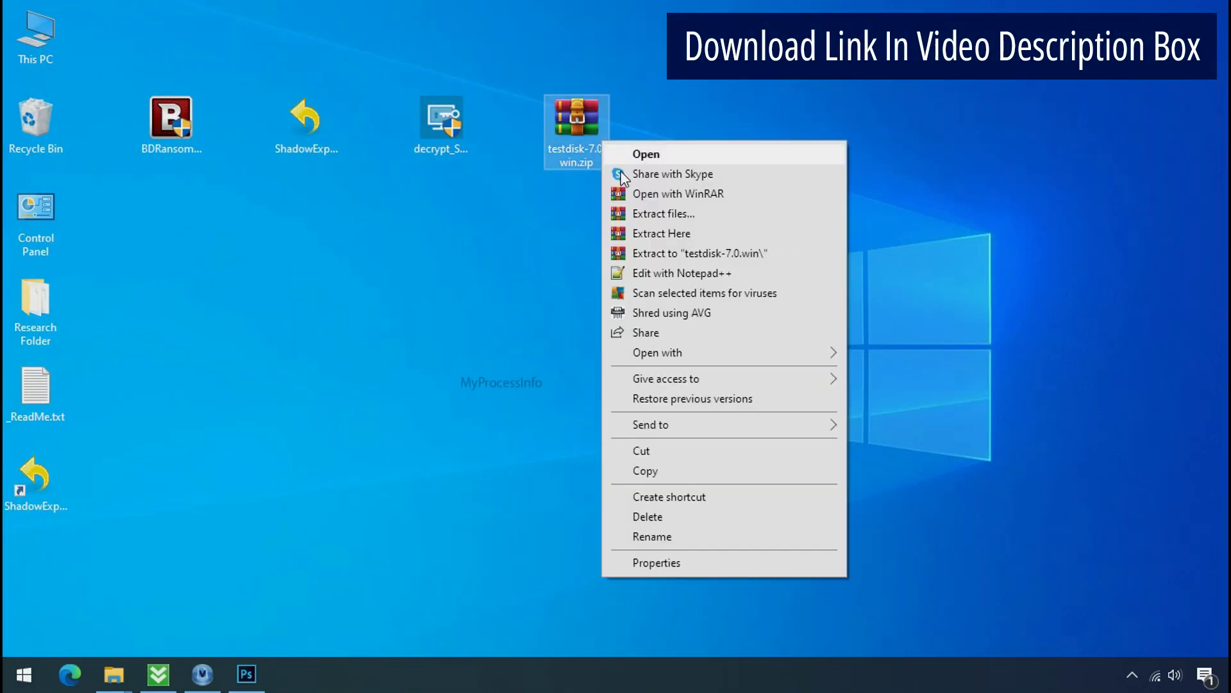
click(679, 254)
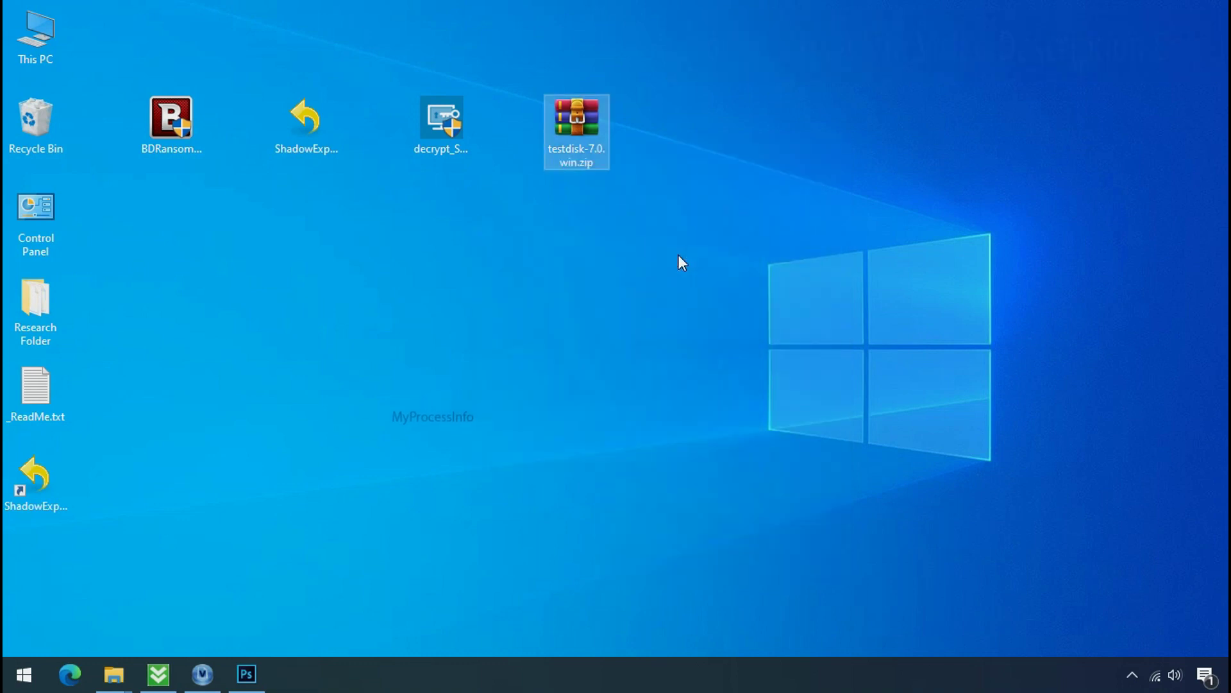
double_click(719, 163)
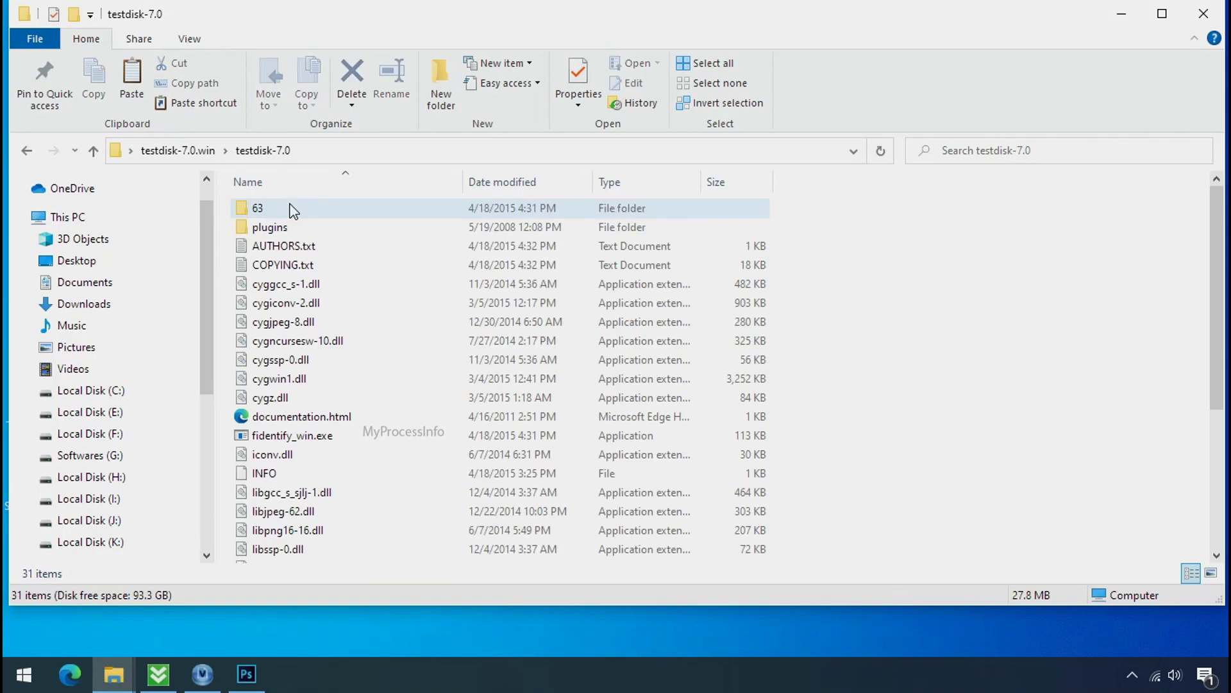
scroll(347, 431, down, 4)
click(347, 427)
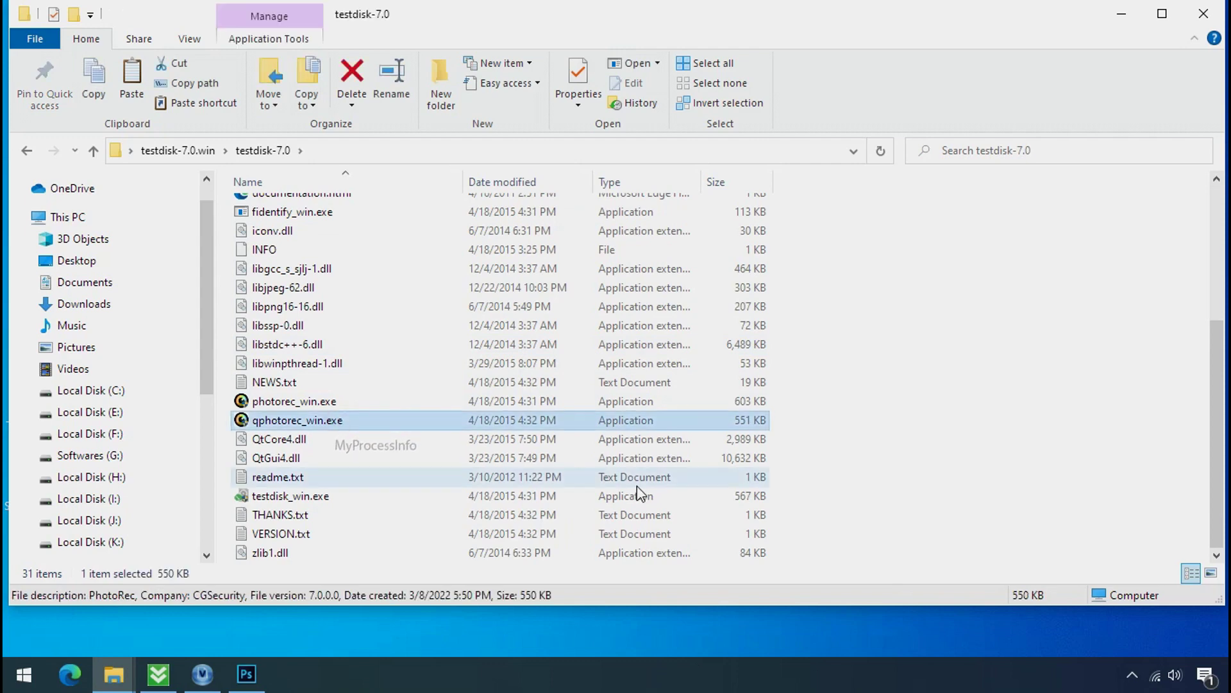
double_click(293, 417)
Select Drive C as the recovery source and clear all file formats
click(247, 155)
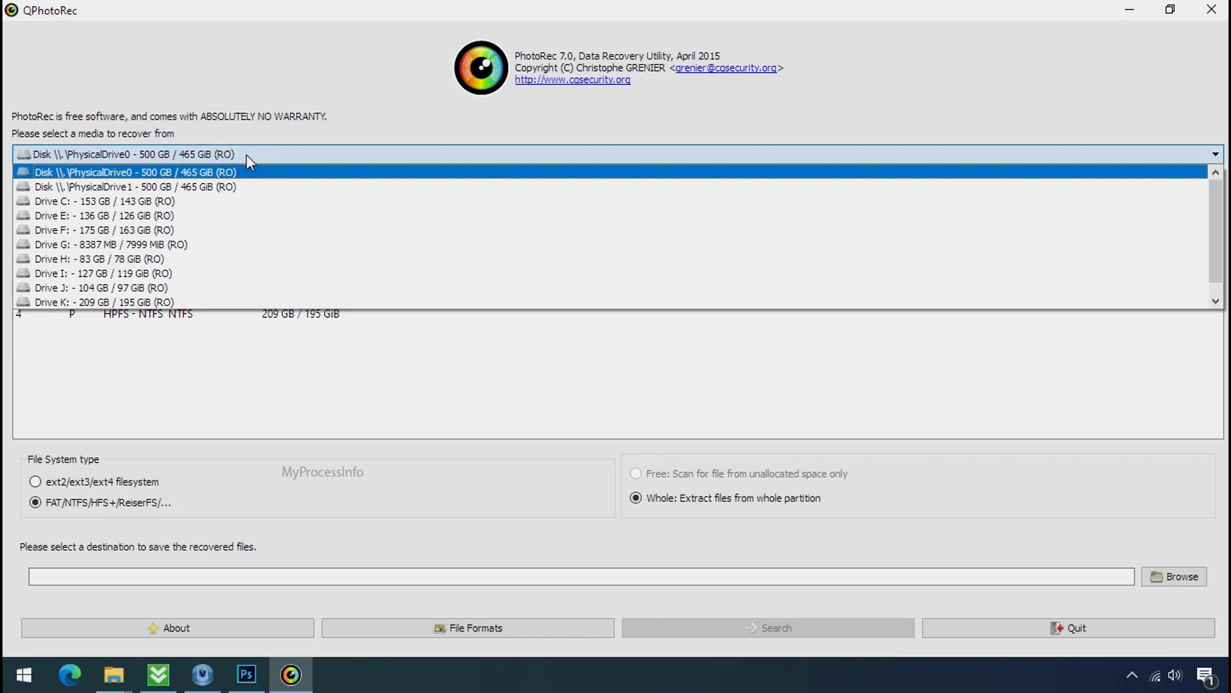
click(260, 202)
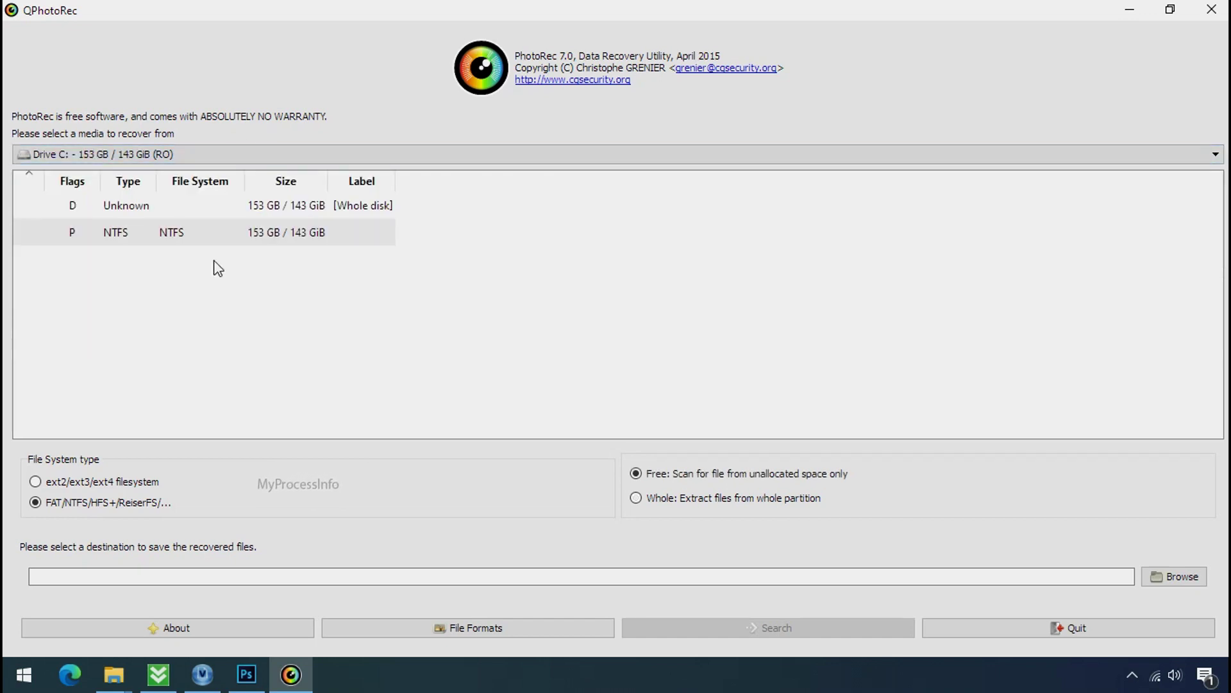
click(454, 632)
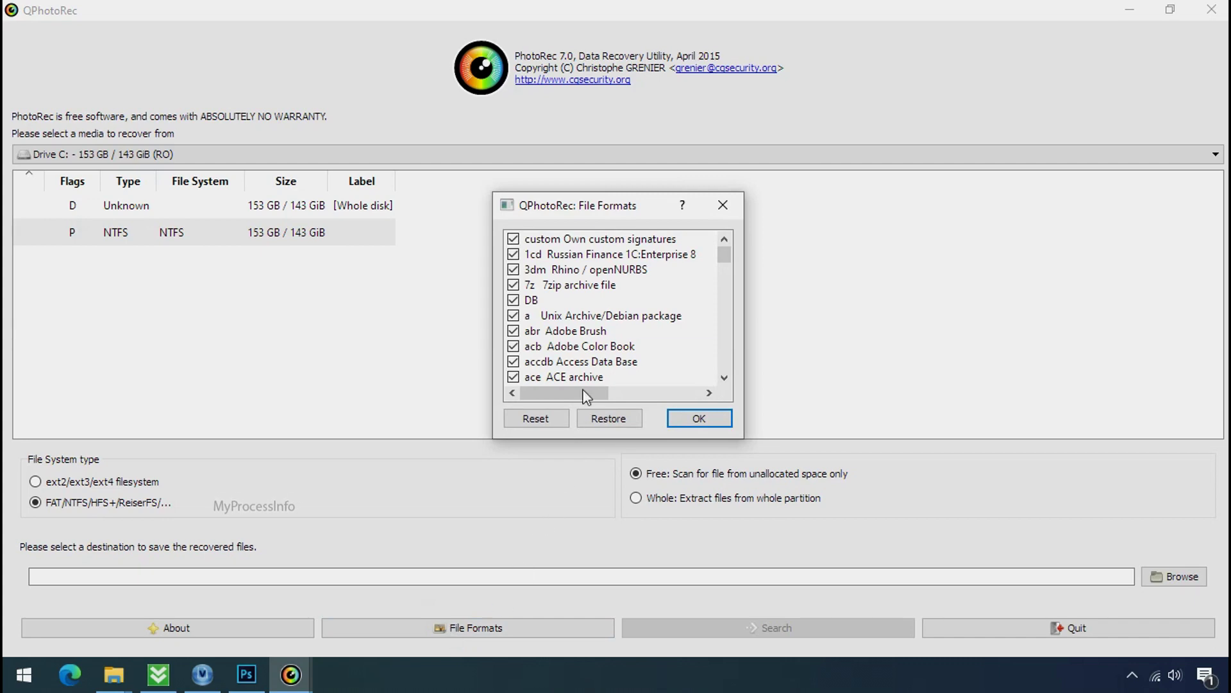
click(549, 419)
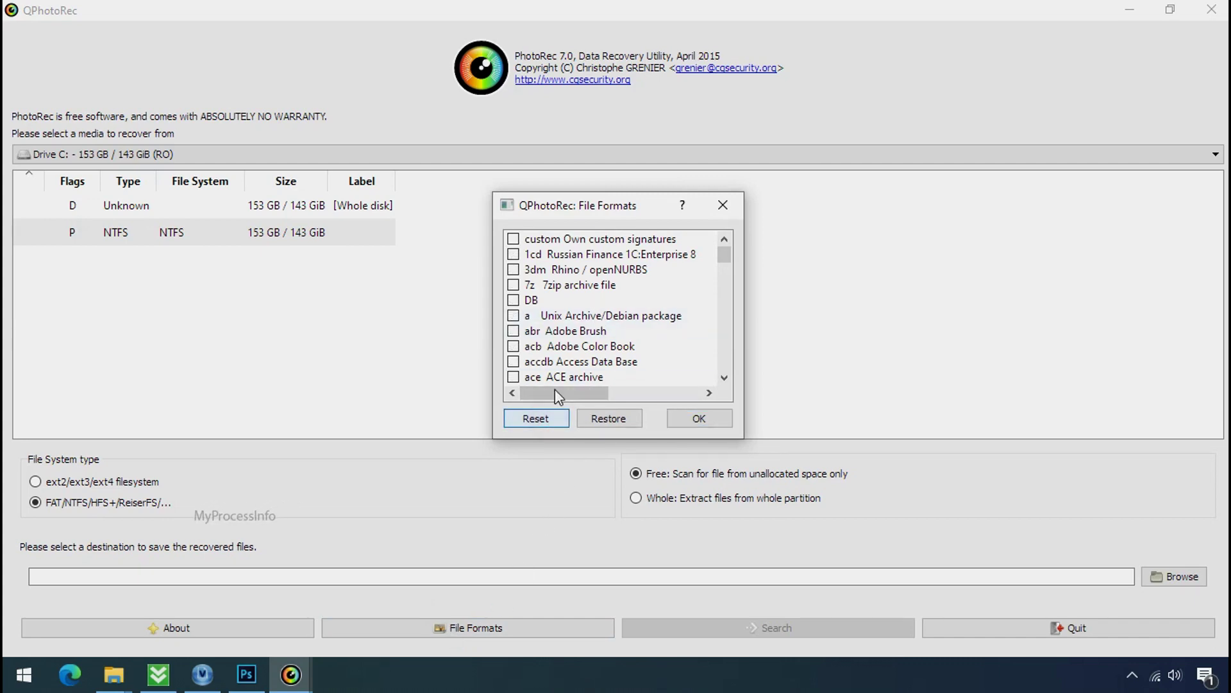
Tick only the JPG, PNG and PDF file formats and confirm the selection
click(553, 346)
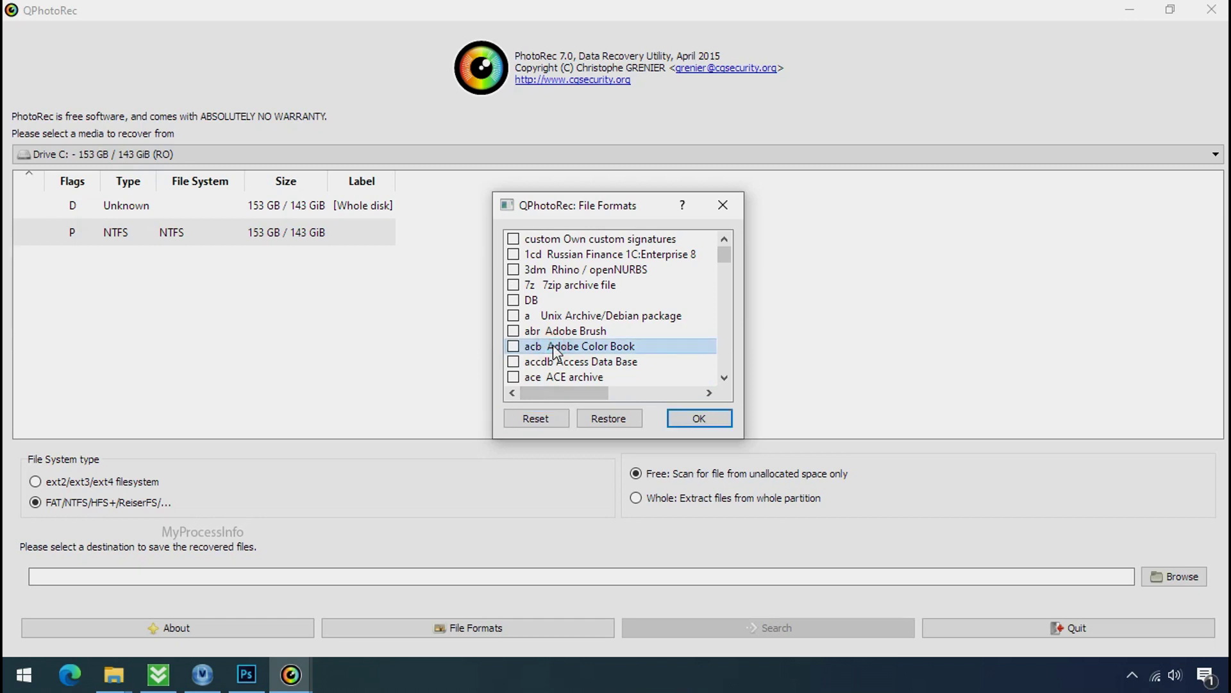
key(j)
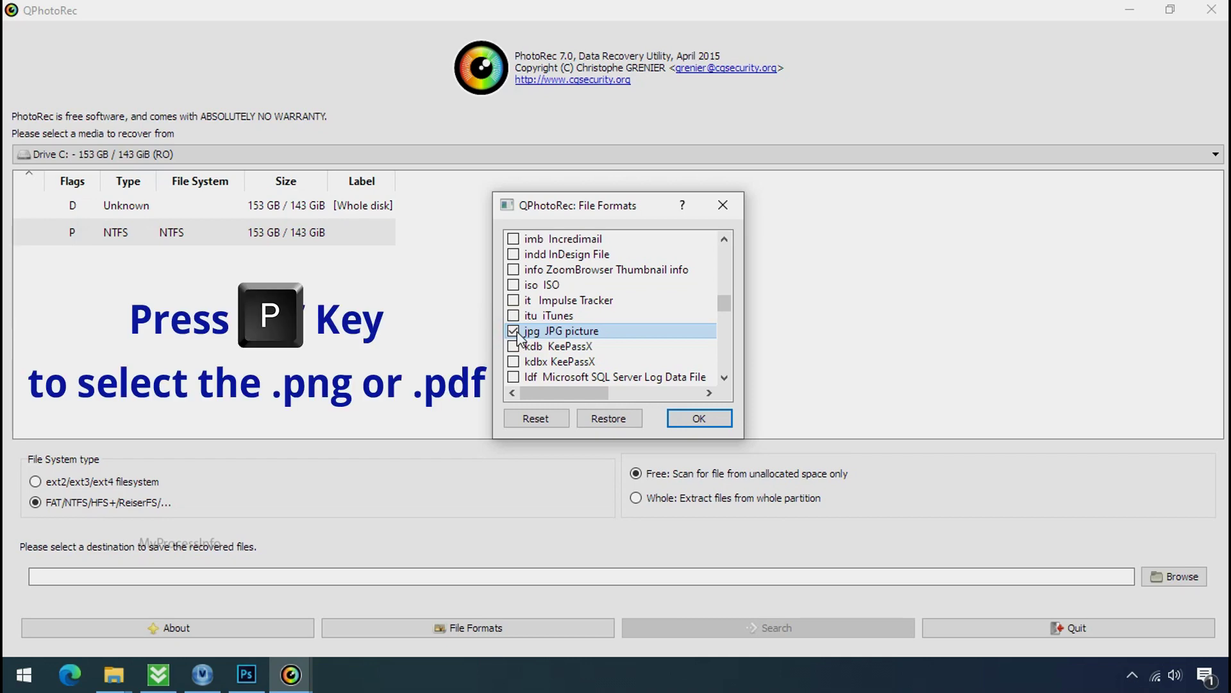
key(p)
scroll(566, 306, down, 2)
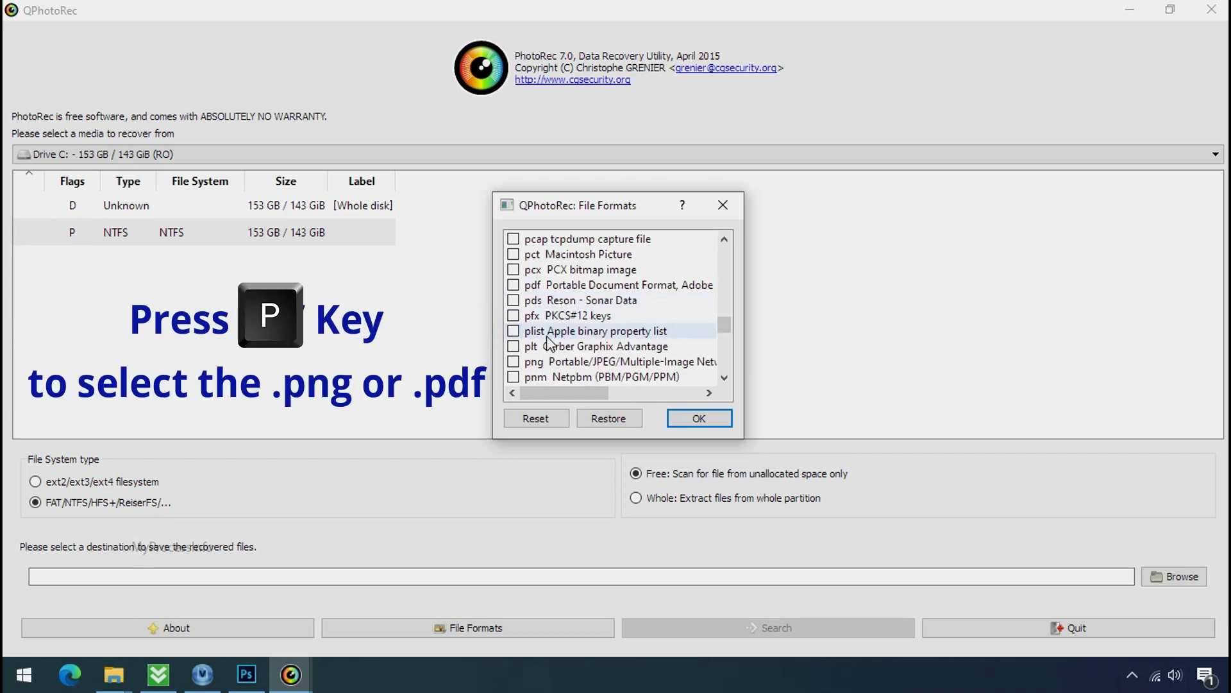
click(513, 361)
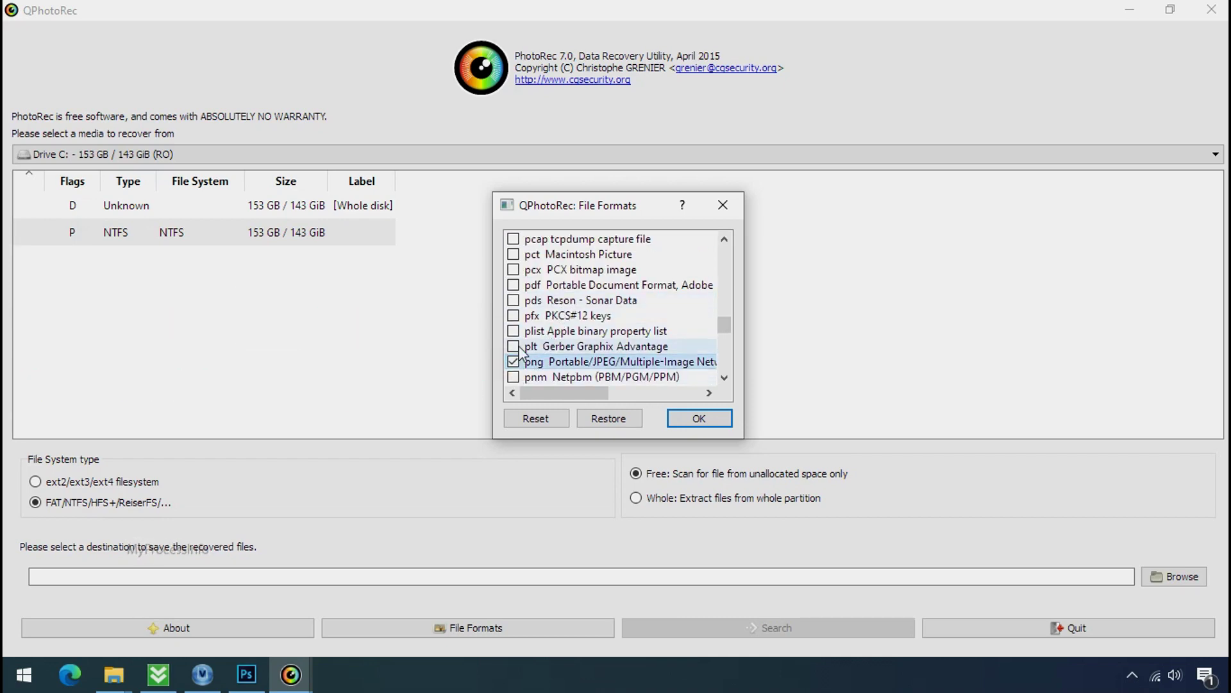
click(697, 419)
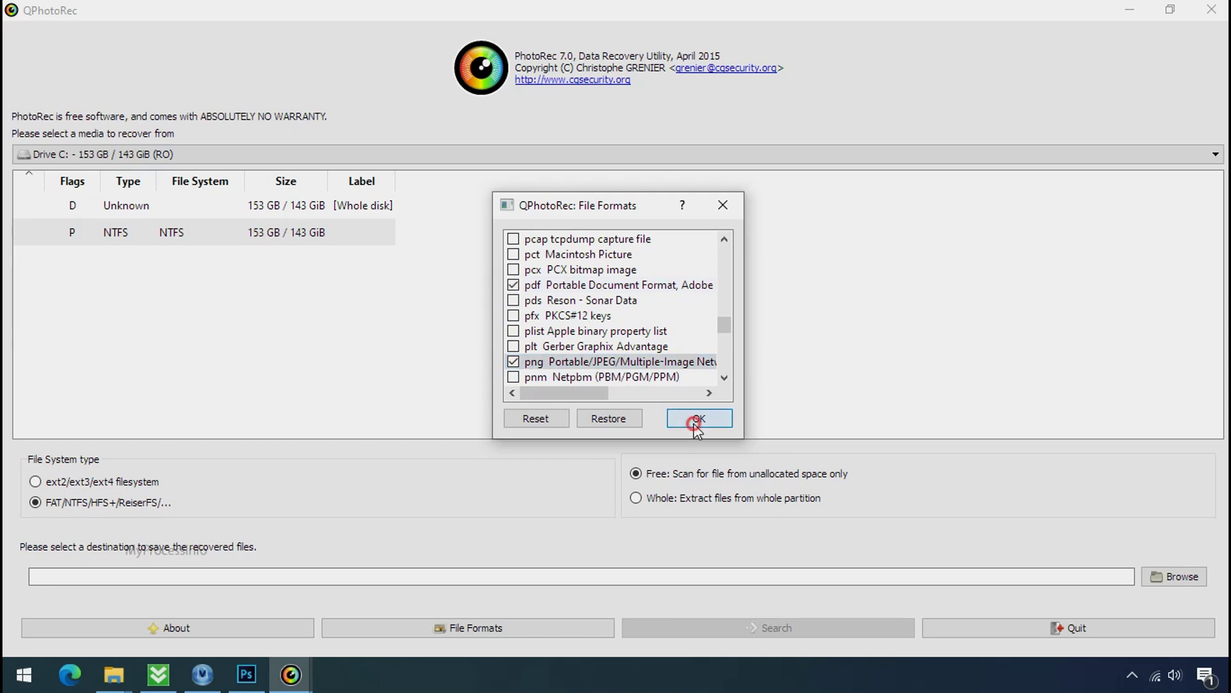
click(1199, 577)
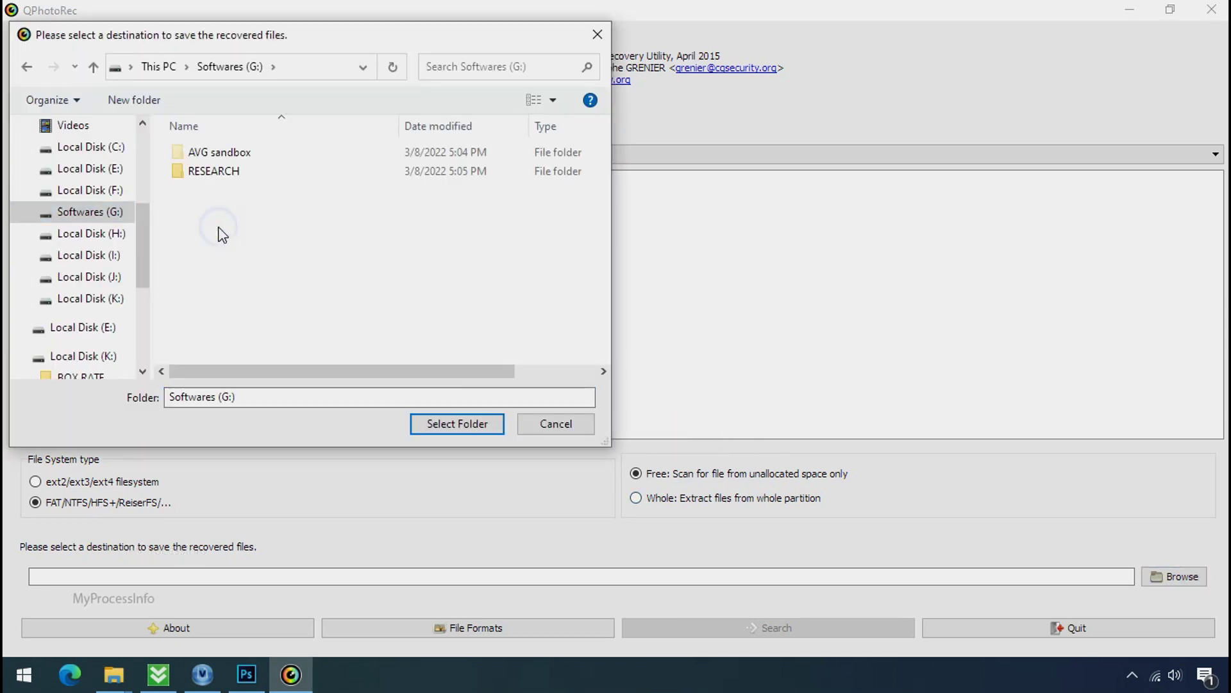
Create a 'Recovery' folder on drive G as the destination and start scanning drive C
right_click(220, 229)
mouse_move(289, 437)
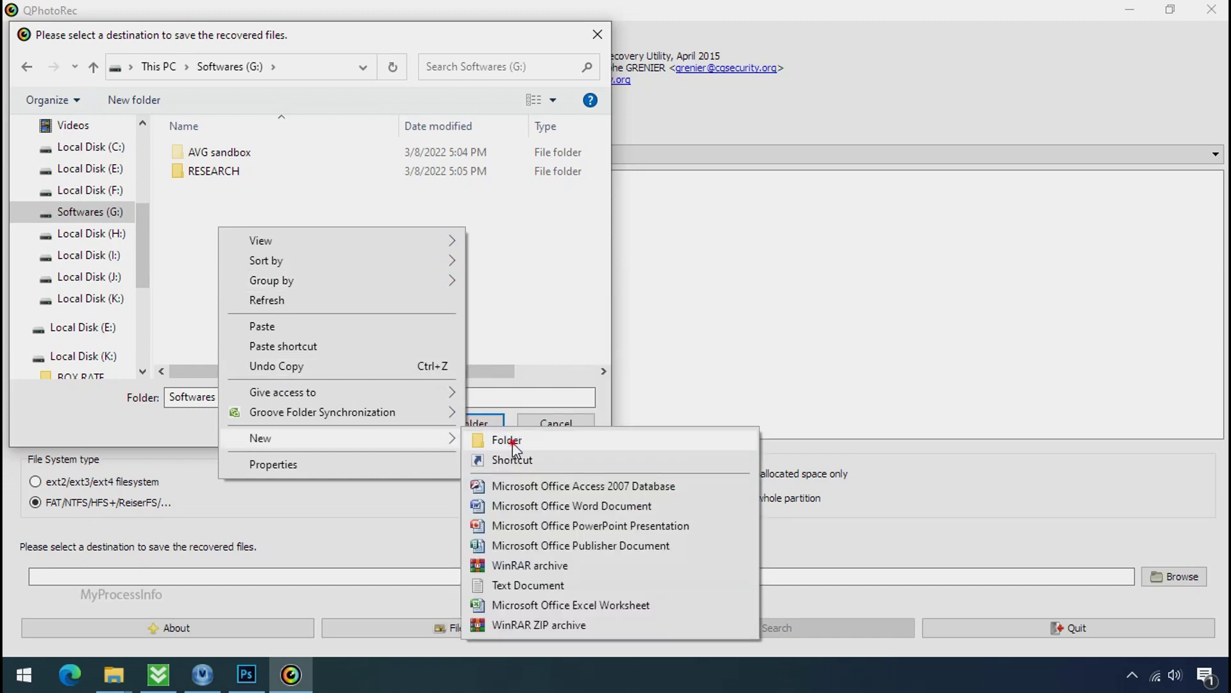
click(507, 439)
text(Recovery)
key(Return)
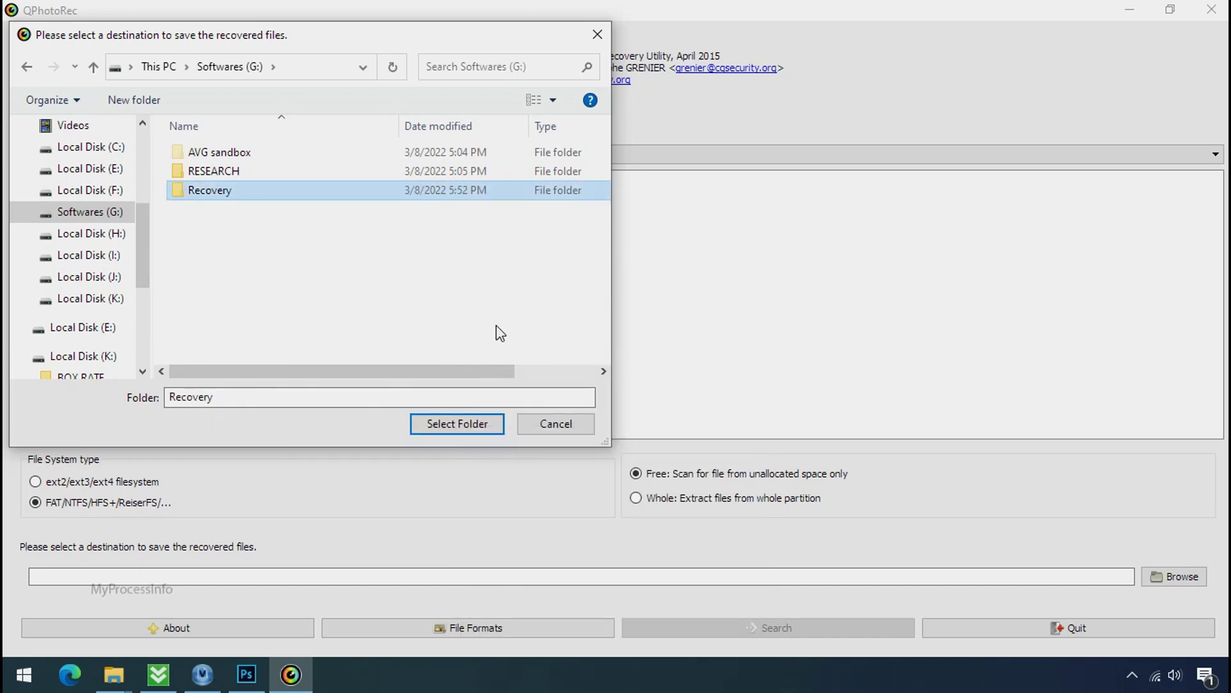
click(455, 424)
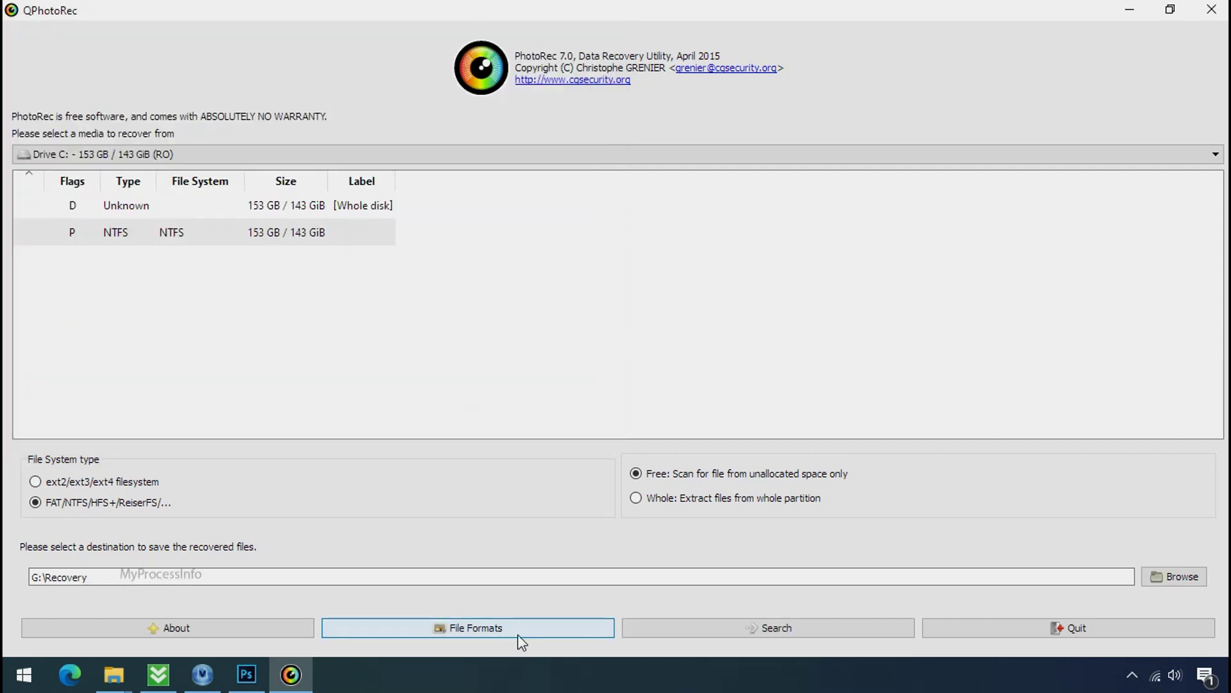
click(776, 628)
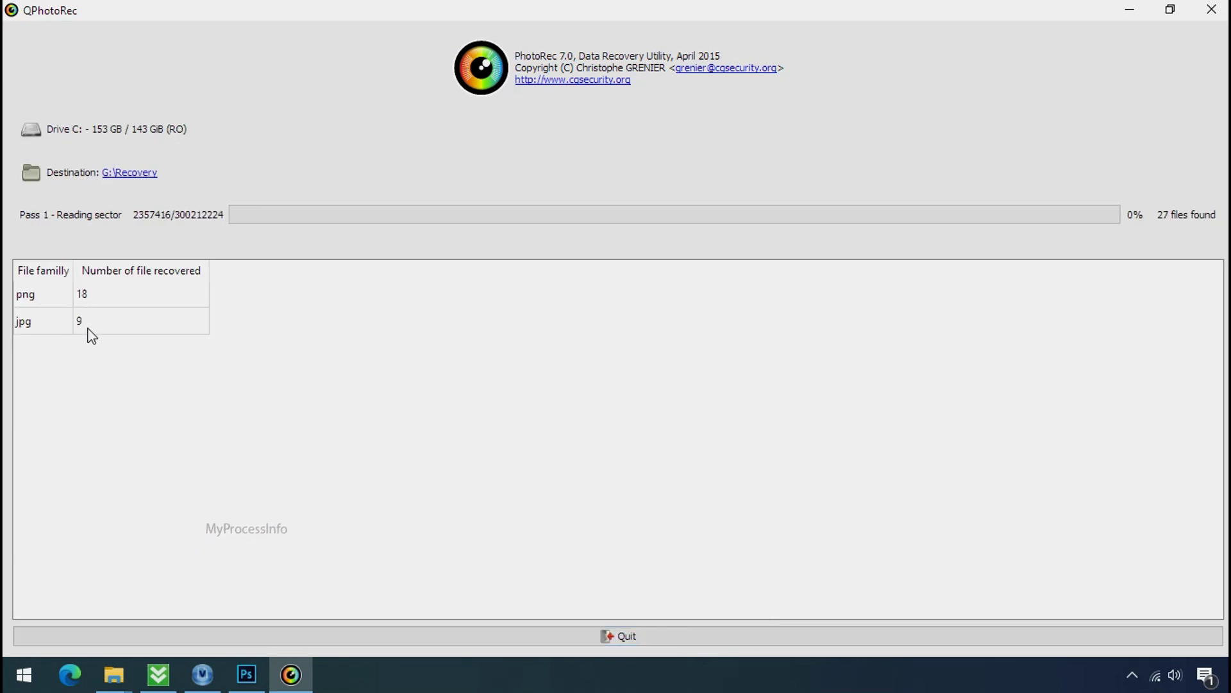
click(1171, 9)
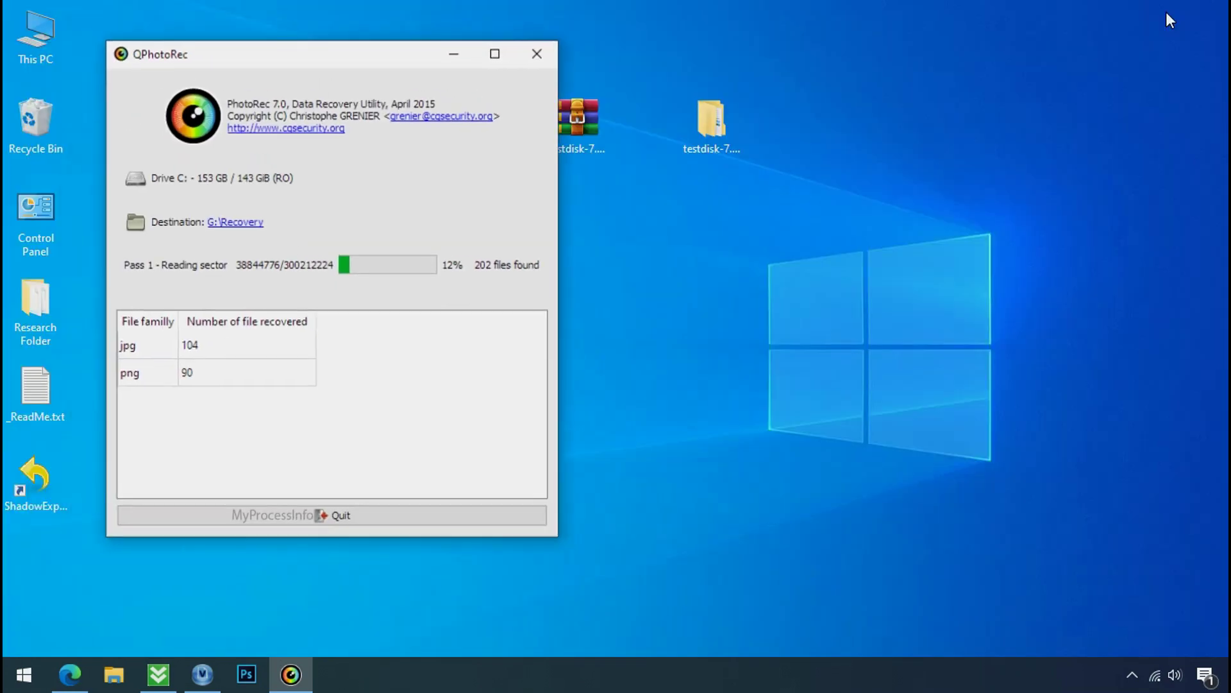
Open G:\Recovery\recup_dir.3 in File Explorer and scroll through the recovered PNG and JPG files
click(113, 674)
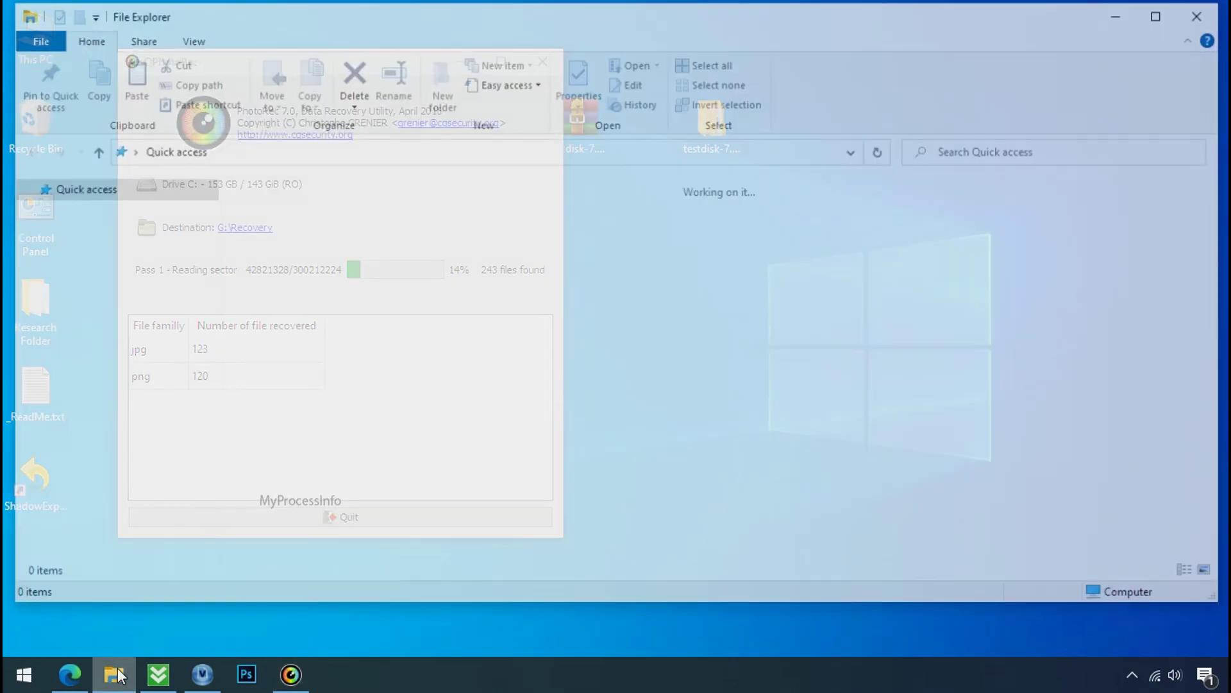
double_click(274, 209)
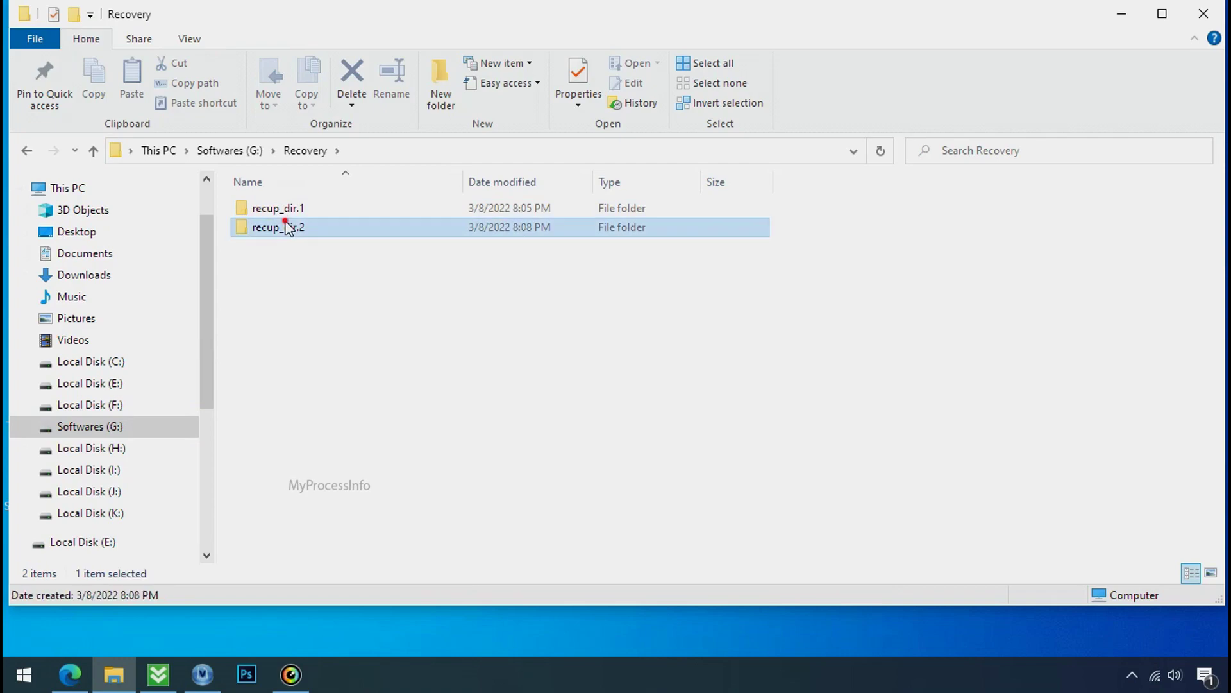
double_click(287, 224)
scroll(402, 303, down, 3)
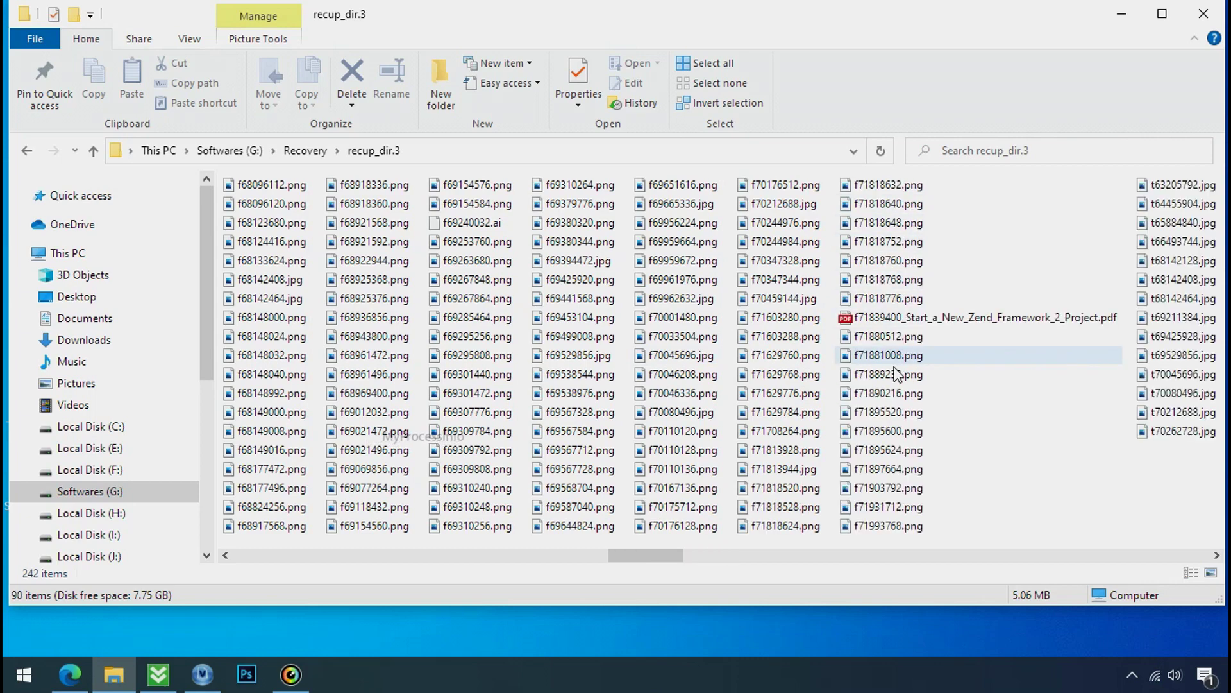
scroll(891, 394, down, 4)
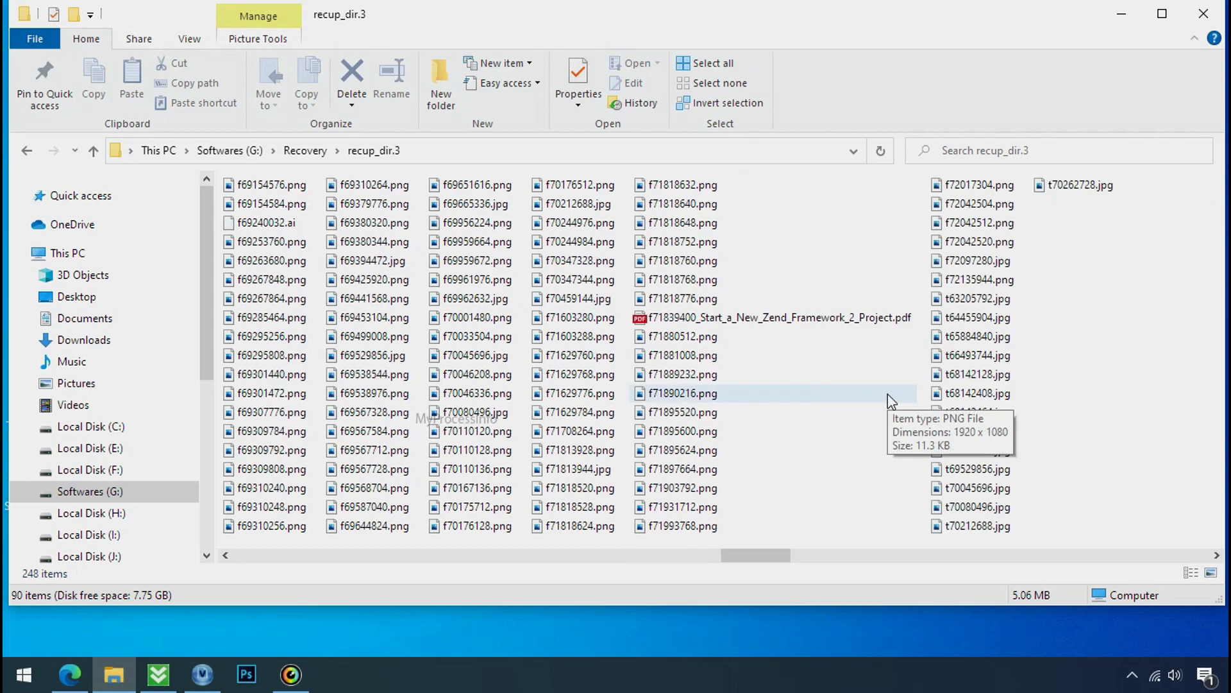
scroll(888, 394, down, 1)
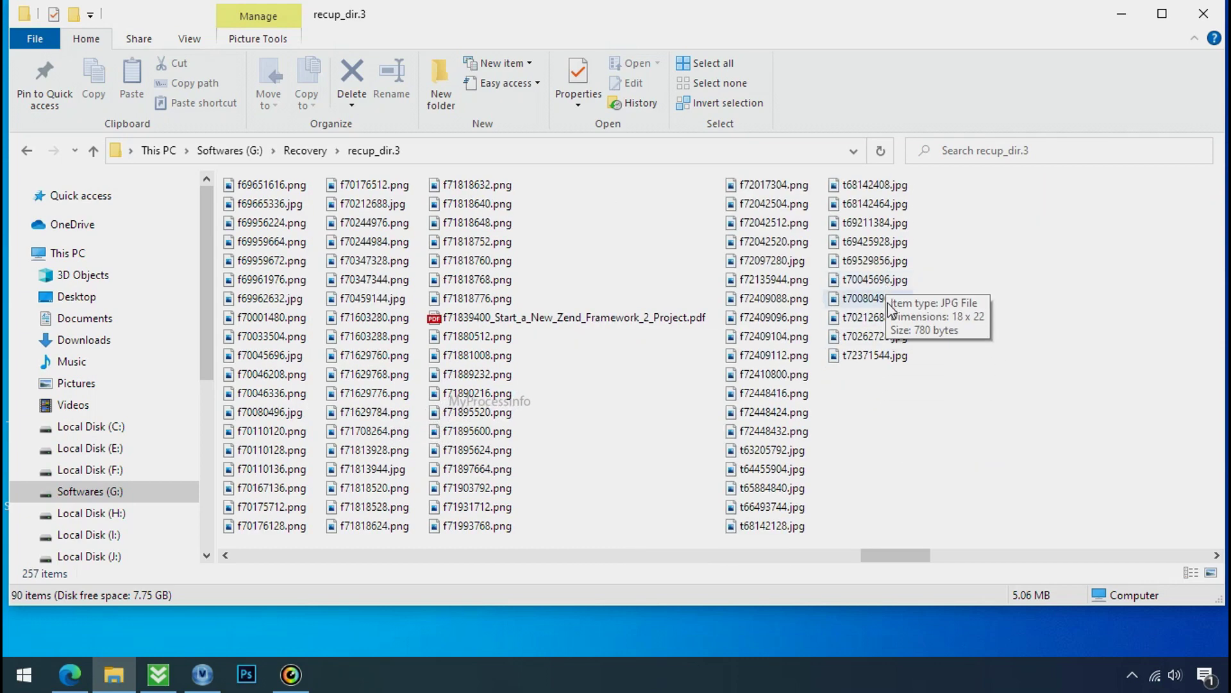
scroll(879, 411, down, 3)
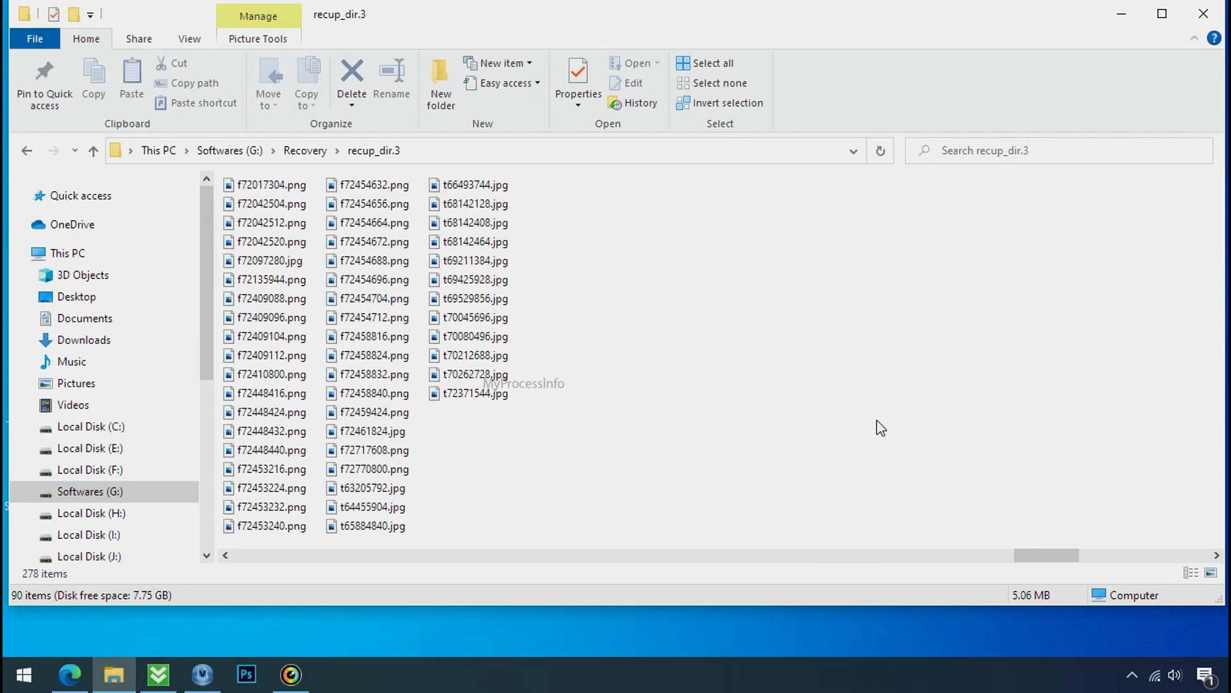